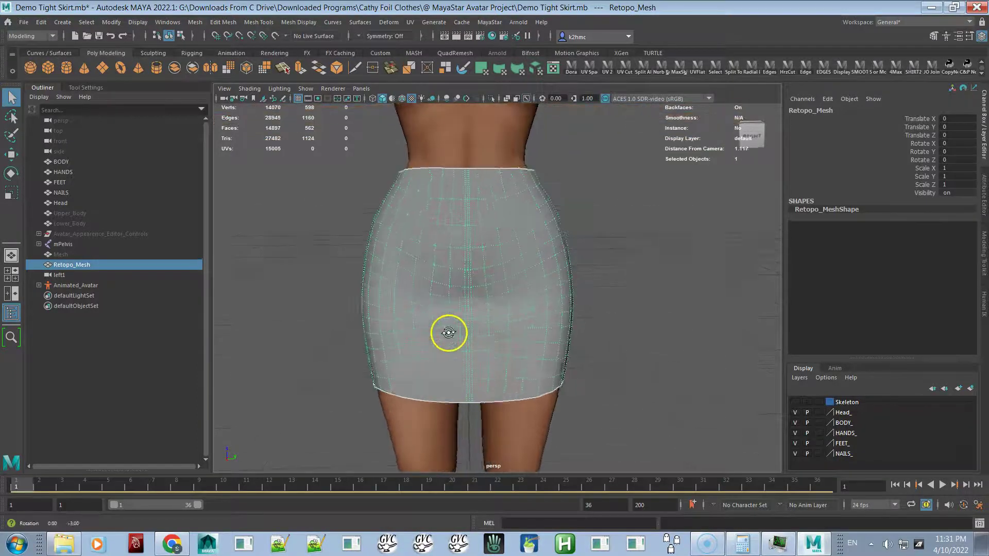
# Examine the skirt mesh against the hips and crotch in the side view, with X-ray shading off and on
pyautogui.press('space')
pyautogui.press('space')
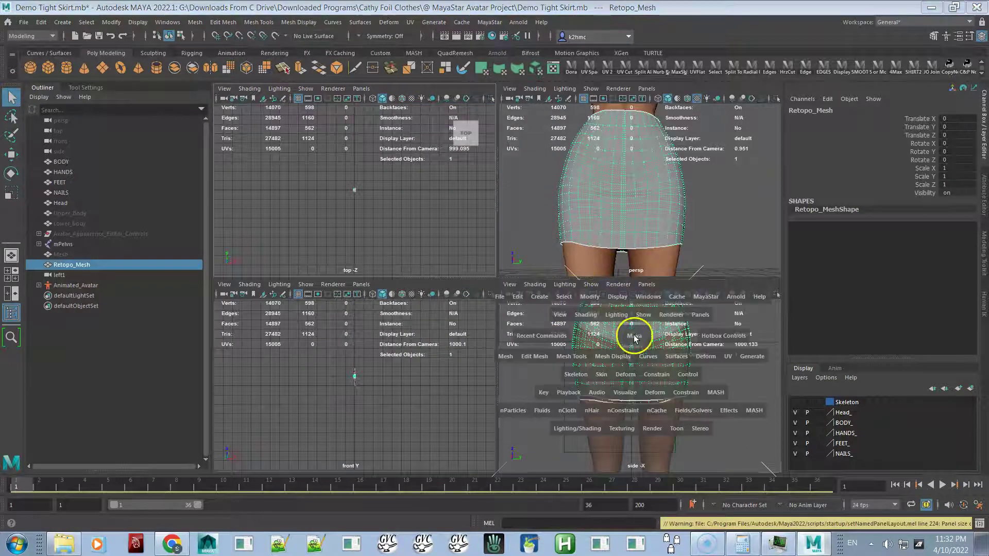
pyautogui.keyDown('alt'); pyautogui.moveTo(508, 205); pyautogui.dragTo(541, 365, button='right'); pyautogui.keyUp('alt')
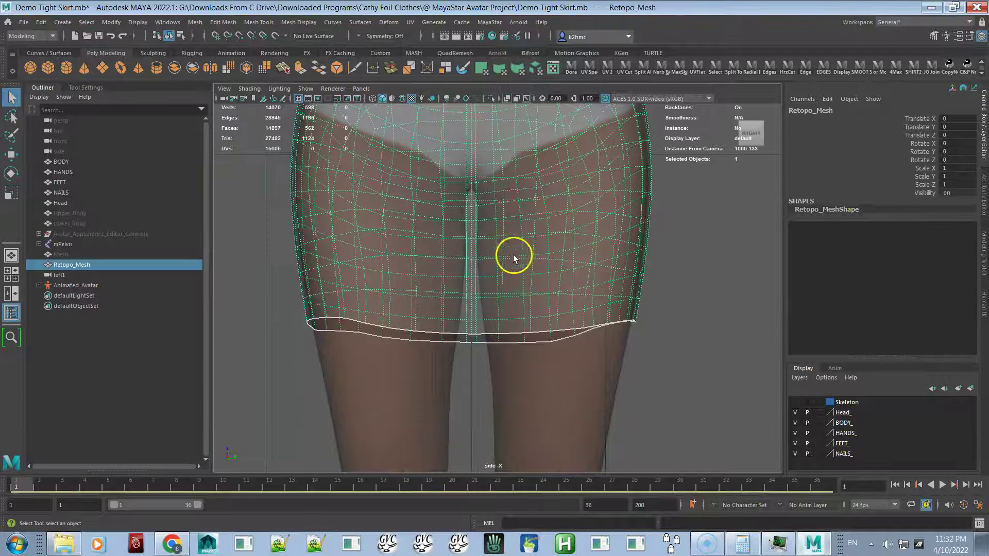
pyautogui.click(508, 99)
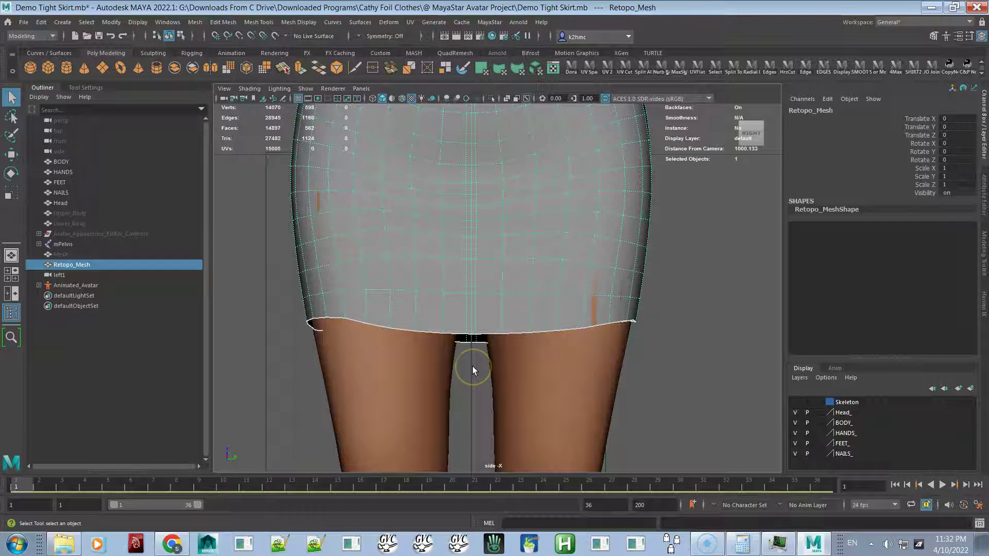
pyautogui.scroll(-10, 448, 268)
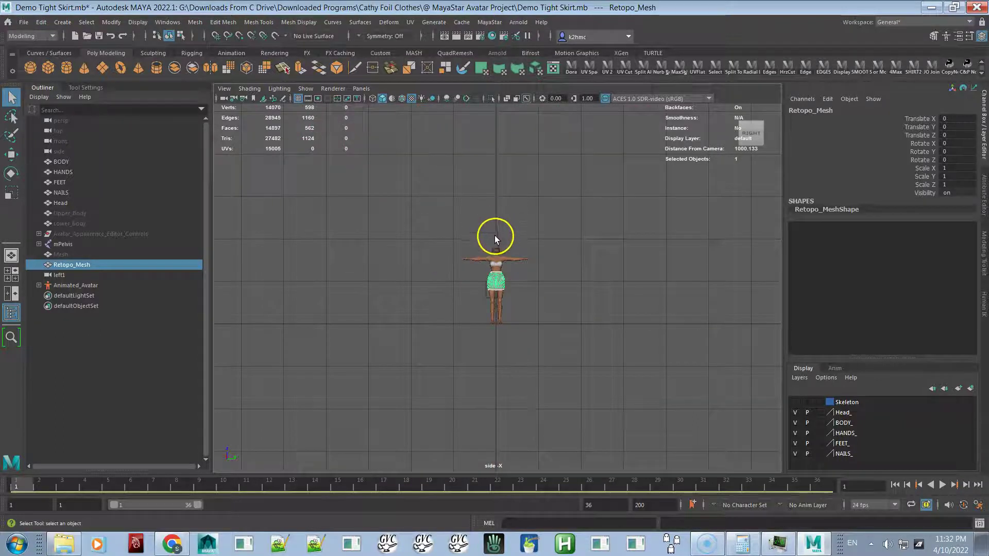
pyautogui.scroll(4, 497, 289)
pyautogui.scroll(6, 541, 293)
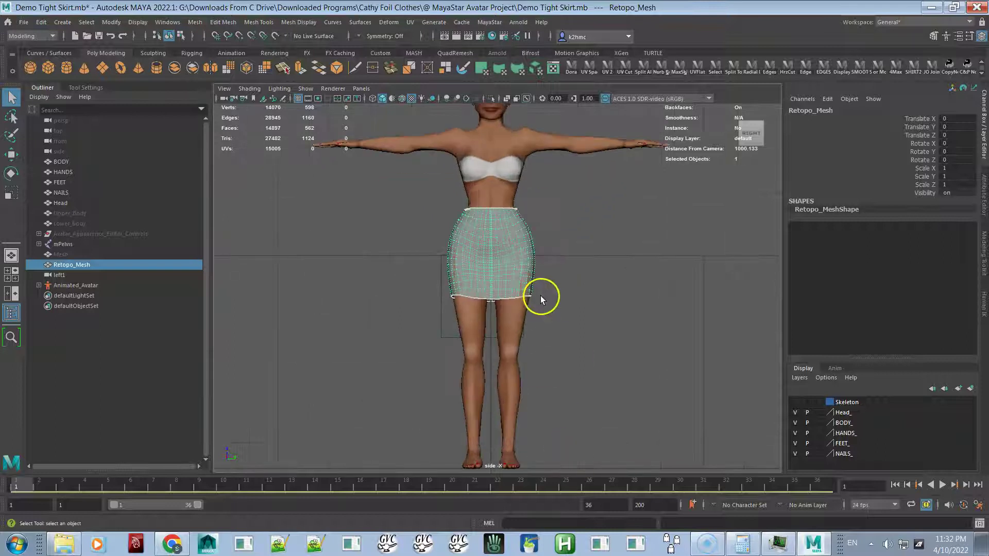
pyautogui.scroll(6, 539, 298)
pyautogui.scroll(4, 534, 348)
pyautogui.keyDown('alt'); pyautogui.moveTo(535, 328); pyautogui.dragTo(555, 415, button='middle'); pyautogui.keyUp('alt')
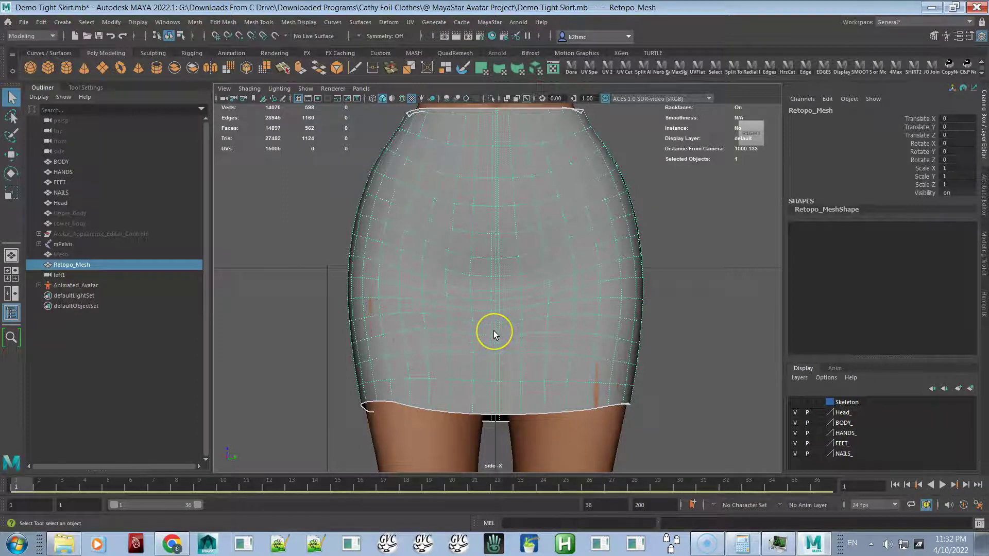
pyautogui.keyDown('alt'); pyautogui.moveTo(494, 331); pyautogui.dragTo(510, 418, button='right'); pyautogui.keyUp('alt')
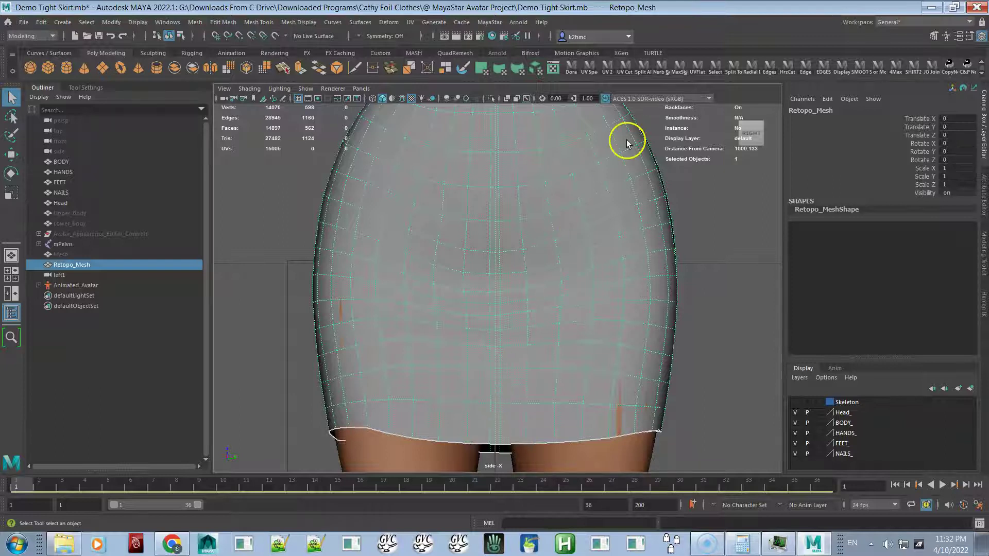
pyautogui.click(507, 99)
pyautogui.keyDown('alt'); pyautogui.moveTo(501, 201); pyautogui.dragTo(516, 375, button='right'); pyautogui.keyUp('alt')
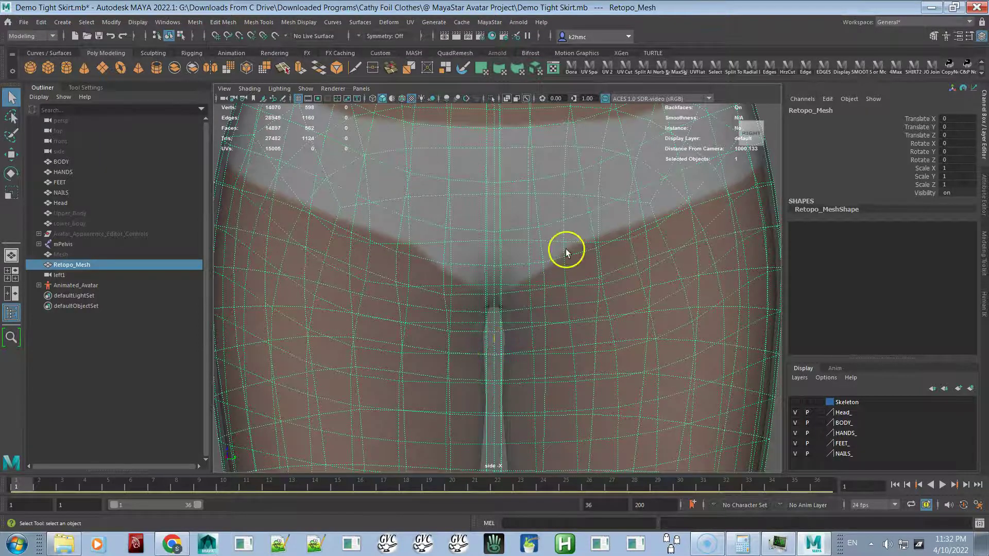
# Examine the skirt's edge flow around the back and front of the avatar in the perspective view
pyautogui.press('space')
pyautogui.keyDown('alt'); pyautogui.moveTo(647, 192); pyautogui.dragTo(488, 216); pyautogui.keyUp('alt')
pyautogui.press('space')
pyautogui.keyDown('alt'); pyautogui.moveTo(488, 216); pyautogui.dragTo(521, 273, button='right'); pyautogui.keyUp('alt')
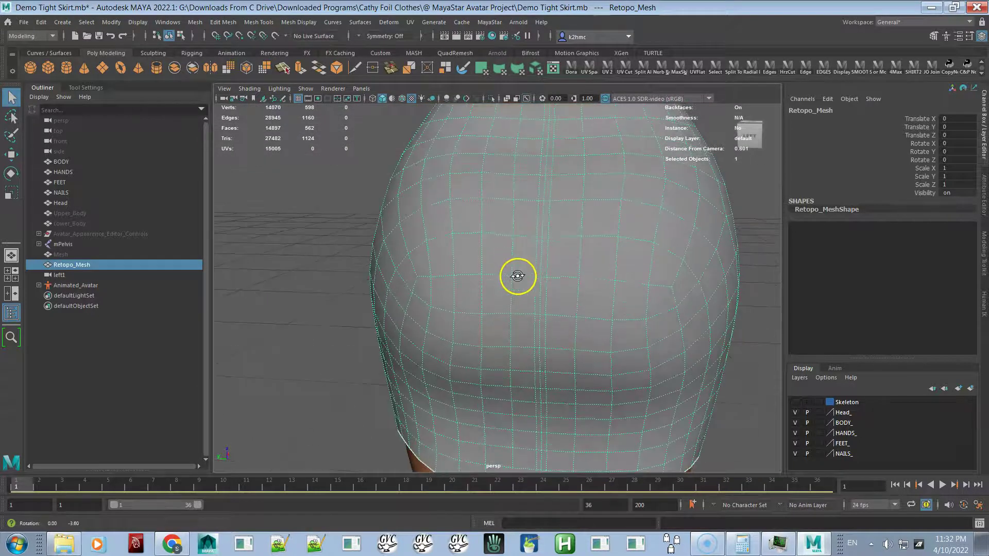
pyautogui.keyDown('alt'); pyautogui.moveTo(521, 273); pyautogui.dragTo(523, 265); pyautogui.keyUp('alt')
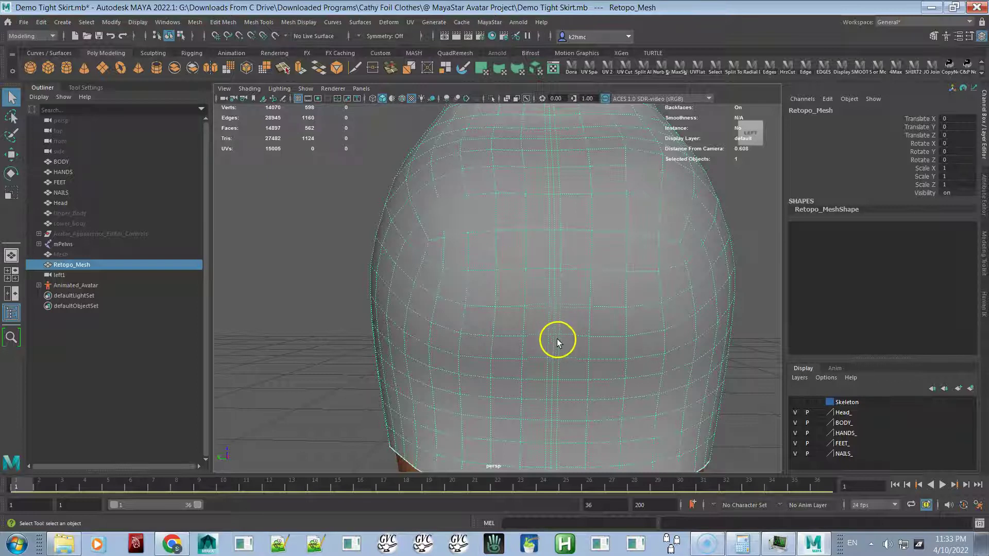
pyautogui.keyDown('alt'); pyautogui.moveTo(552, 360); pyautogui.dragTo(511, 307, button='right'); pyautogui.keyUp('alt')
pyautogui.moveTo(511, 307)
pyautogui.keyDown('alt'); pyautogui.mouseDown()
pyautogui.moveTo(494, 309)
pyautogui.moveTo(501, 322)
pyautogui.mouseUp(); pyautogui.keyUp('alt')
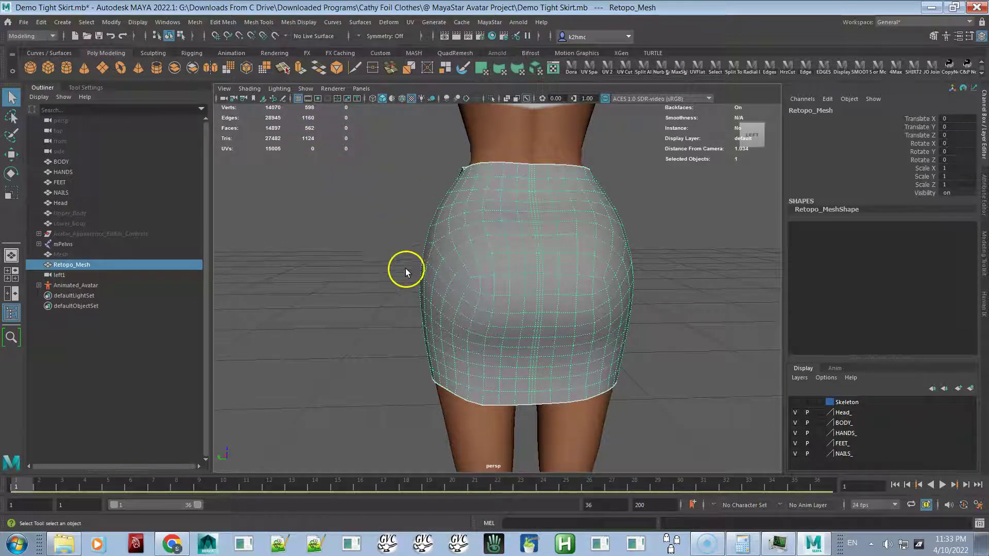
pyautogui.keyDown('alt'); pyautogui.moveTo(382, 261); pyautogui.dragTo(578, 273); pyautogui.keyUp('alt')
pyautogui.press('3')
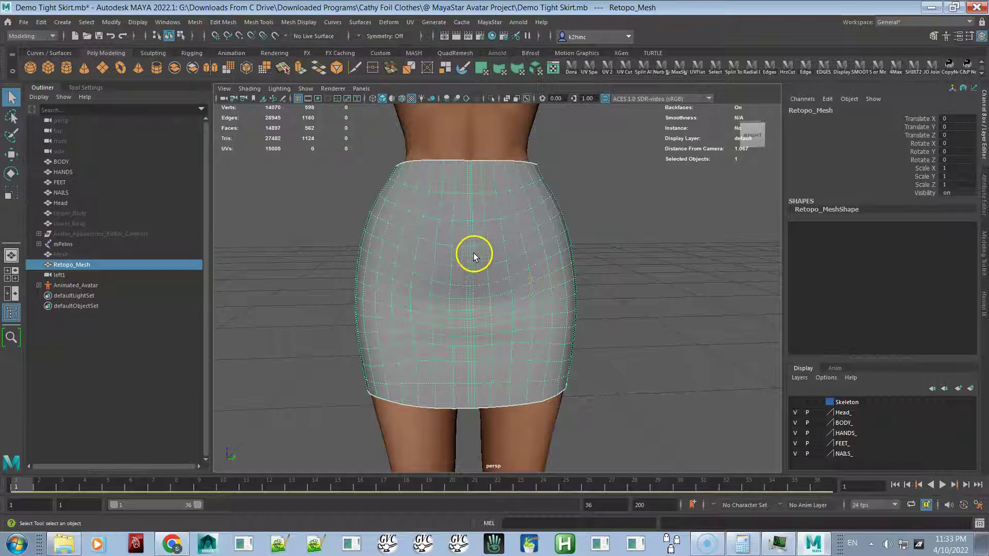
pyautogui.moveTo(467, 266)
pyautogui.keyDown('alt'); pyautogui.mouseDown(button='right')
pyautogui.moveTo(459, 276)
pyautogui.moveTo(455, 237)
pyautogui.moveTo(454, 279)
pyautogui.mouseUp(button='right'); pyautogui.keyUp('alt')
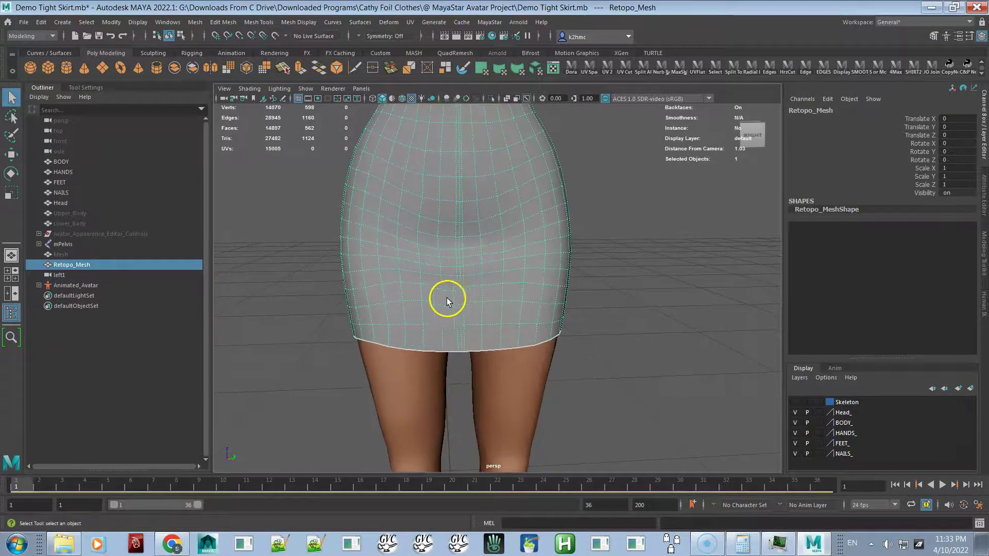
pyautogui.keyDown('alt'); pyautogui.moveTo(435, 287); pyautogui.dragTo(446, 335, button='middle'); pyautogui.keyUp('alt')
pyautogui.moveTo(447, 338)
pyautogui.keyDown('alt'); pyautogui.mouseDown()
pyautogui.moveTo(441, 347)
pyautogui.moveTo(448, 336)
pyautogui.mouseUp(); pyautogui.keyUp('alt')
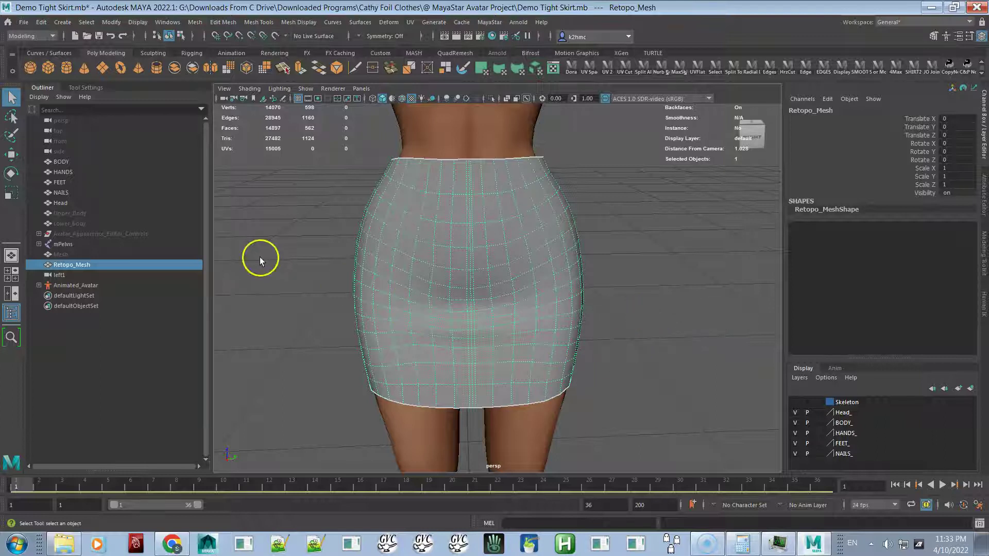
# Smooth bind the skirt to the full mPelvis joint hierarchy, using Selected joints, Closest distance, Classic linear and 4 max influences
pyautogui.click(58, 242)
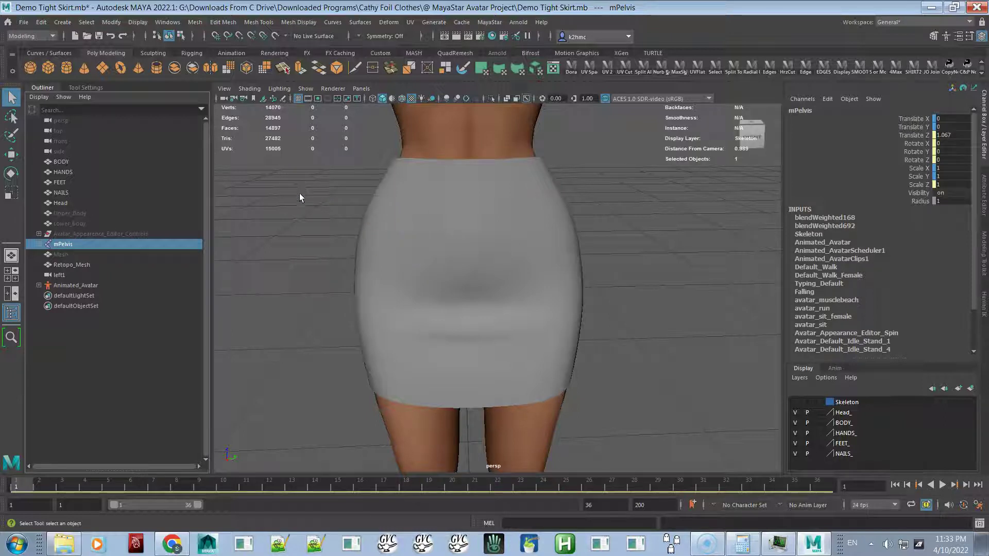
pyautogui.moveTo(300, 194); pyautogui.dragTo(290, 288, button='right')
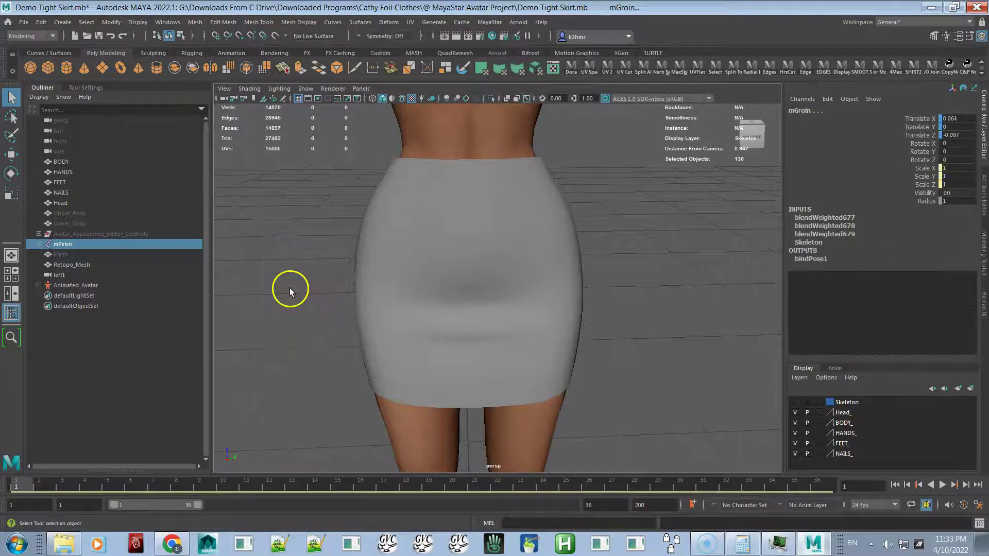
pyautogui.keyDown('shift'); pyautogui.click(464, 376); pyautogui.keyUp('shift')
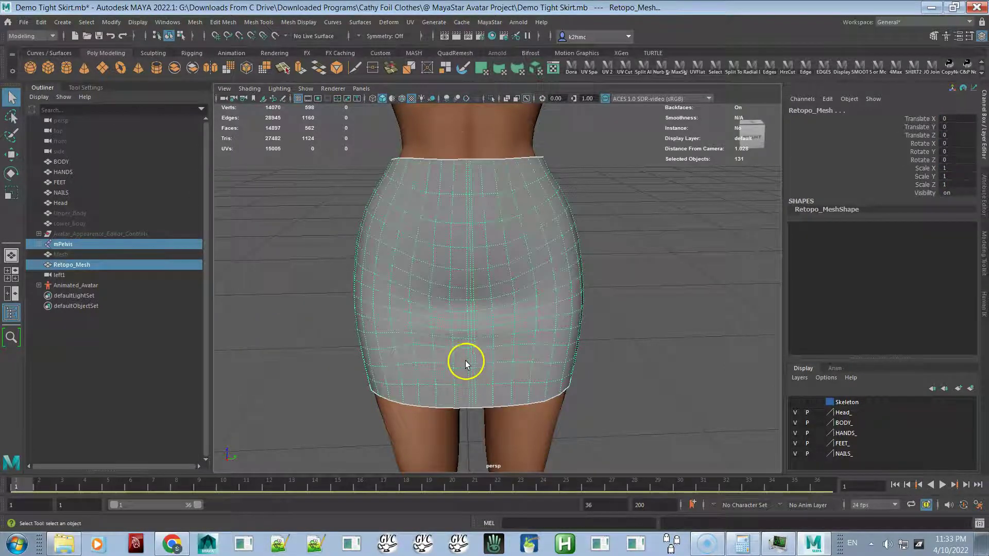
pyautogui.click(487, 23)
pyautogui.click(513, 382)
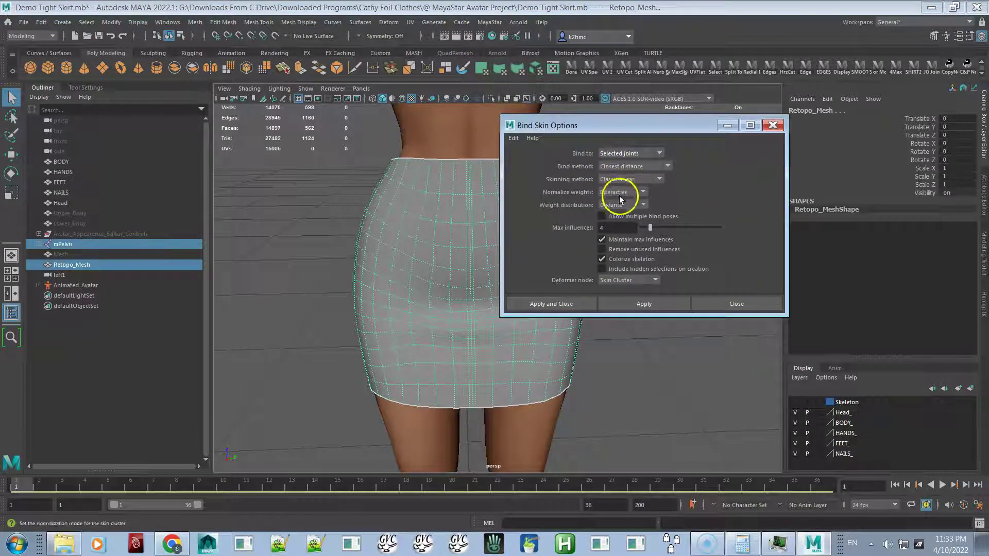
pyautogui.doubleClick(601, 228)
pyautogui.write('4')
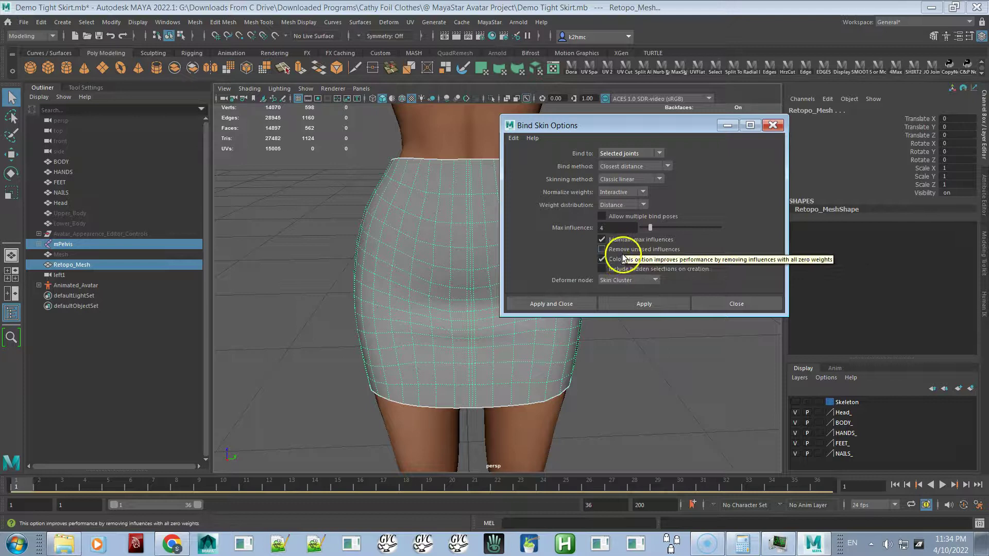
pyautogui.click(592, 303)
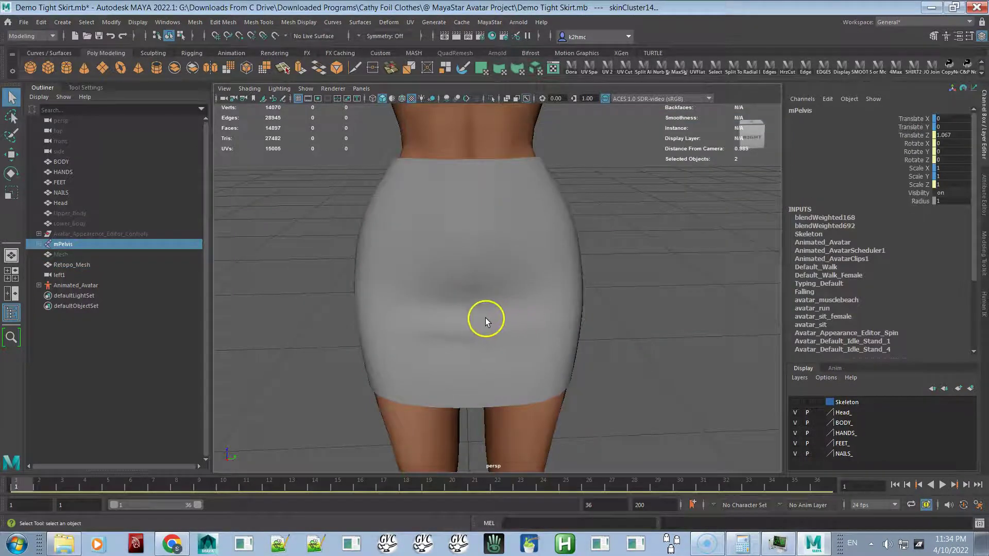
# Play the animation to check how the newly bound skirt deforms, and return to frame 1
pyautogui.click(484, 319)
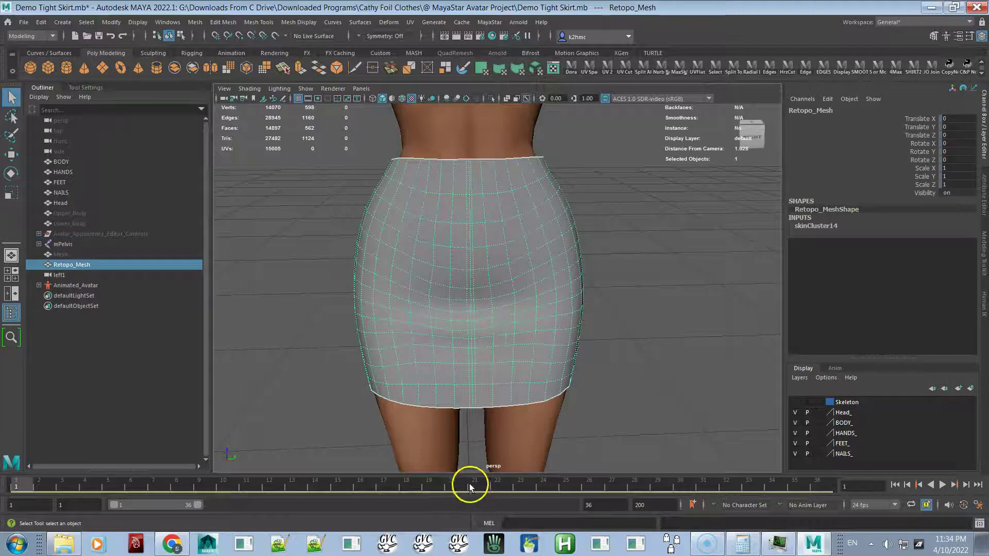
pyautogui.hotkey('alt', 'v')
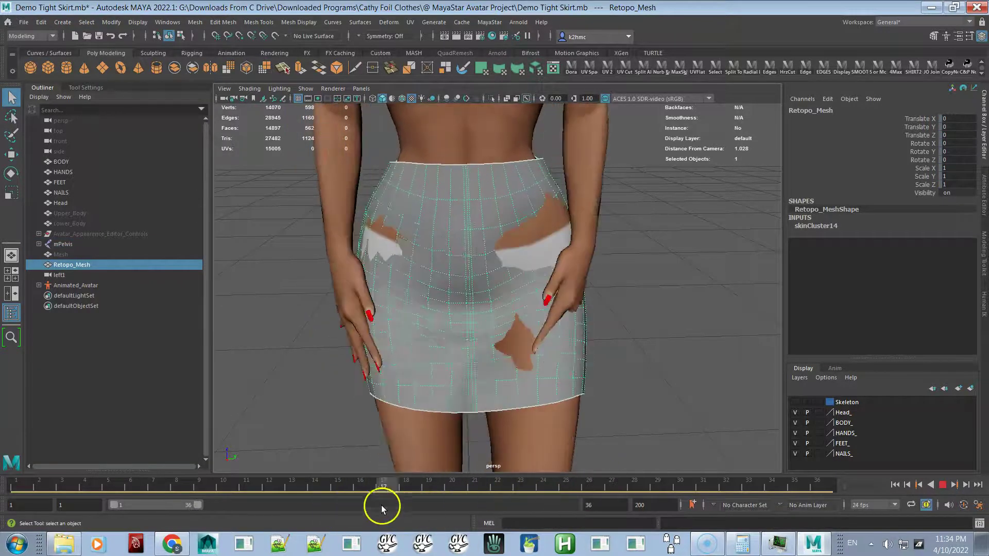
pyautogui.moveTo(634, 471); pyautogui.dragTo(6, 489)
pyautogui.hotkey('alt', 'v')
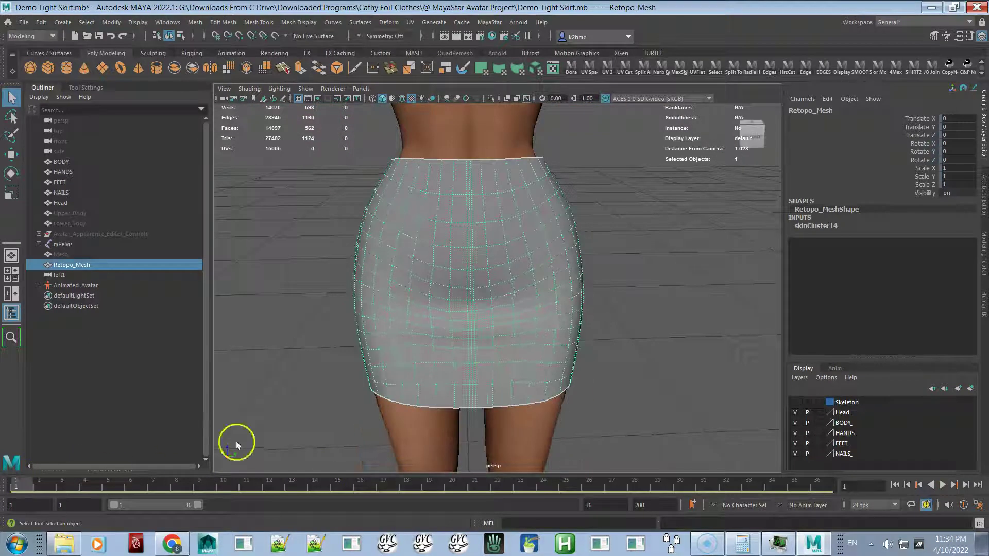
# Copy the skin weights from BODY to the skirt using Closest point on surface, One to one influence association and Normalize
pyautogui.click(531, 111)
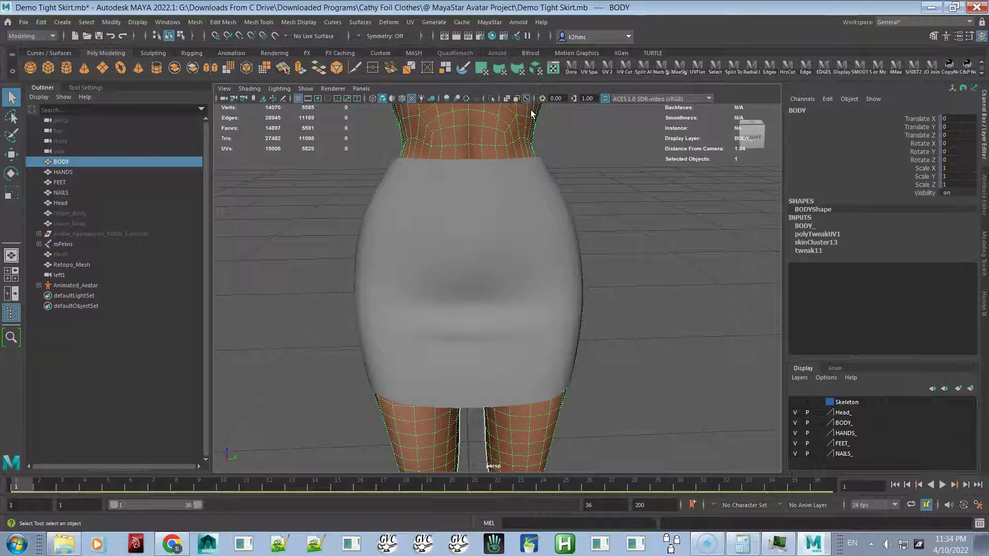
pyautogui.keyDown('shift'); pyautogui.click(475, 400); pyautogui.keyUp('shift')
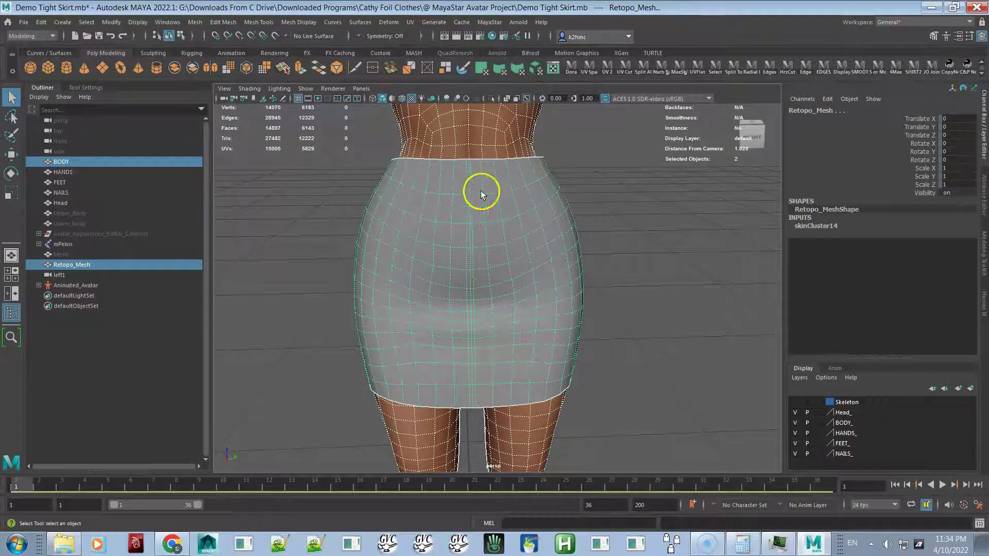
pyautogui.click(489, 22)
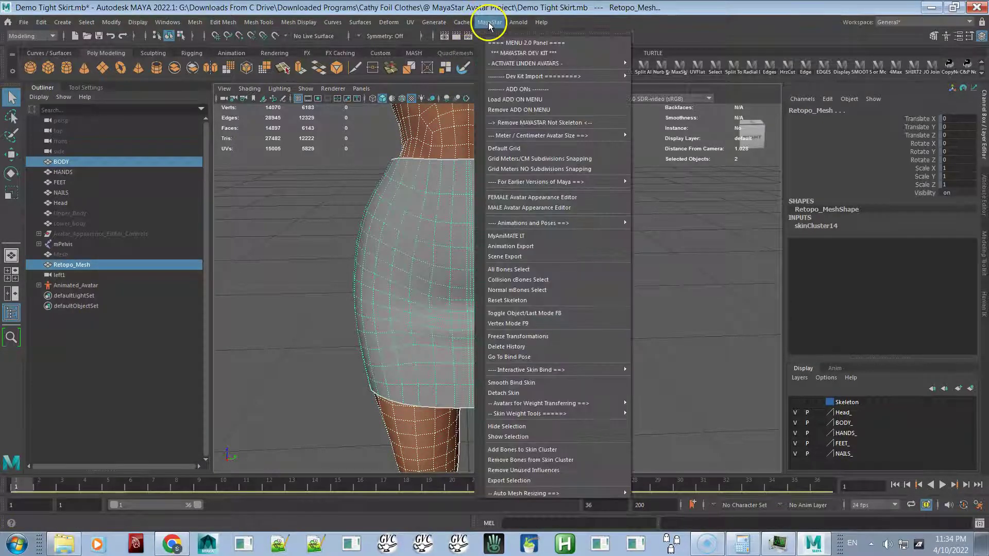
pyautogui.moveTo(595, 412)
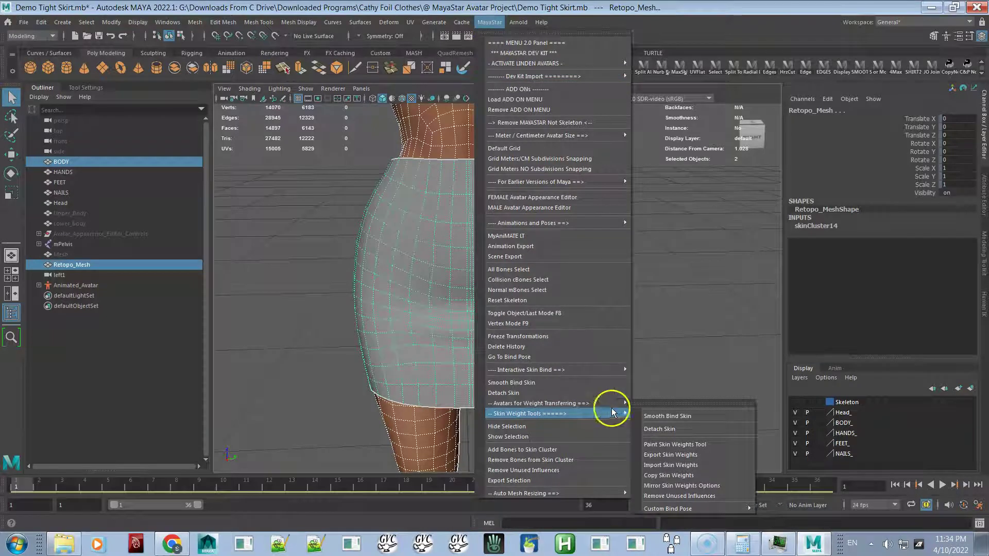
pyautogui.click(662, 472)
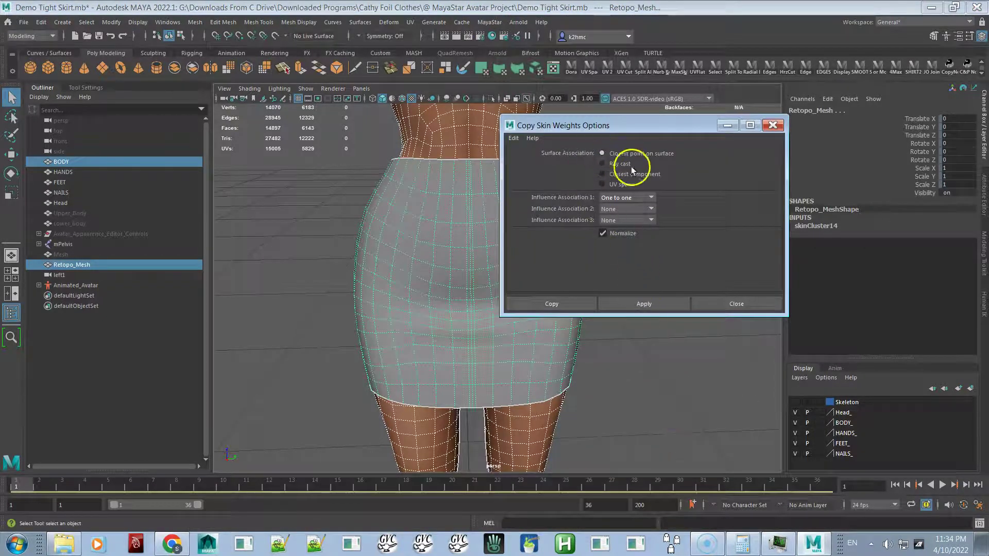
pyautogui.click(577, 304)
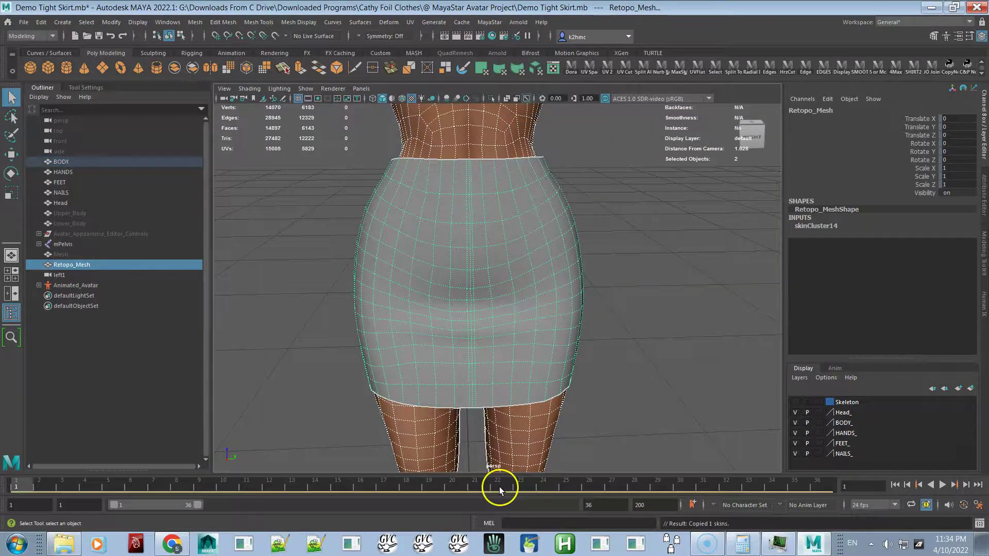
# Play the animation to frame 25, examine the skirt's deformation between the legs, and return to frame 1
pyautogui.hotkey('alt', 'v')
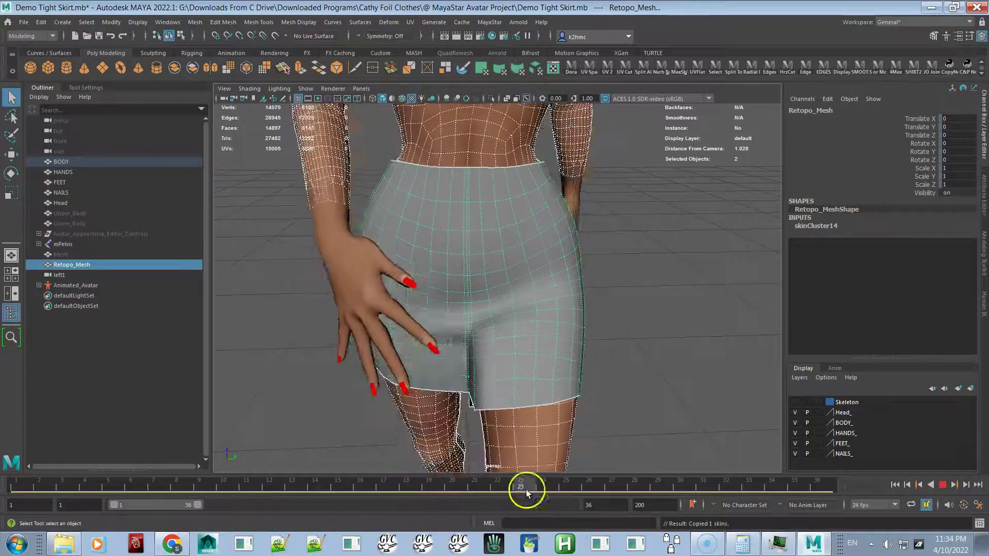
pyautogui.hotkey('alt', 'v')
pyautogui.keyDown('alt'); pyautogui.moveTo(524, 369); pyautogui.dragTo(562, 343); pyautogui.keyUp('alt')
pyautogui.keyDown('alt'); pyautogui.moveTo(561, 343); pyautogui.dragTo(586, 346, button='right'); pyautogui.keyUp('alt')
pyautogui.keyDown('alt'); pyautogui.moveTo(588, 346); pyautogui.dragTo(547, 353); pyautogui.keyUp('alt')
pyautogui.keyDown('alt'); pyautogui.moveTo(450, 380); pyautogui.dragTo(455, 347); pyautogui.keyUp('alt')
pyautogui.keyDown('alt'); pyautogui.moveTo(477, 268); pyautogui.dragTo(495, 286); pyautogui.keyUp('alt')
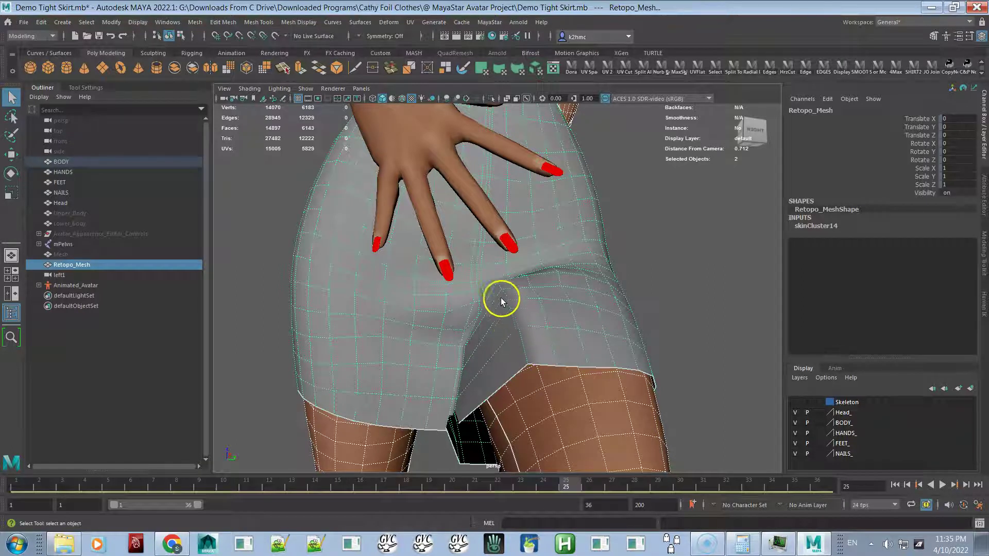
pyautogui.press('alt')
pyautogui.moveTo(505, 335)
pyautogui.keyDown('alt'); pyautogui.mouseDown()
pyautogui.moveTo(484, 314)
pyautogui.moveTo(486, 336)
pyautogui.mouseUp(); pyautogui.keyUp('alt')
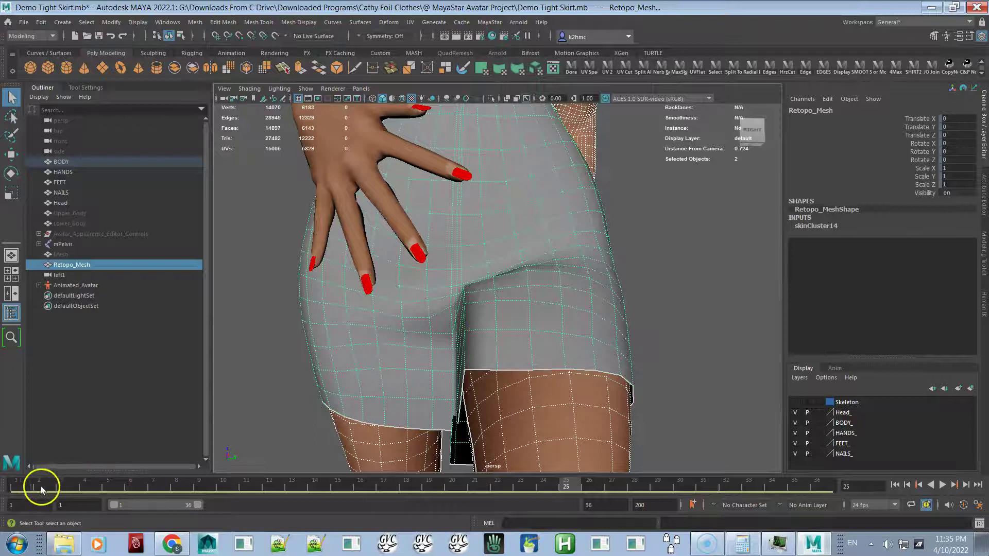
pyautogui.click(16, 486)
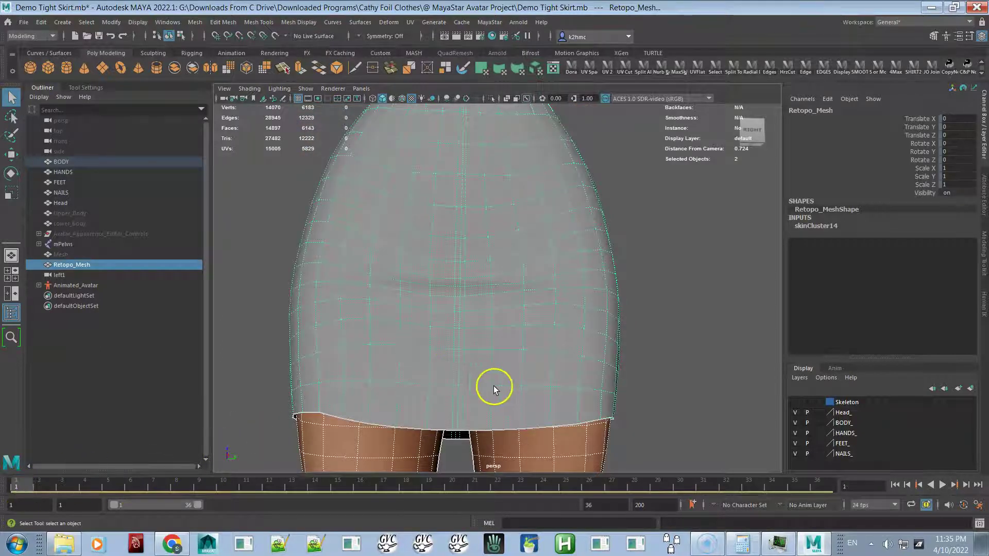
# Switch to the side view, put the skirt mesh in vertex mode, and select its centre vertex on the upper hem line between the legs
pyautogui.press('space')
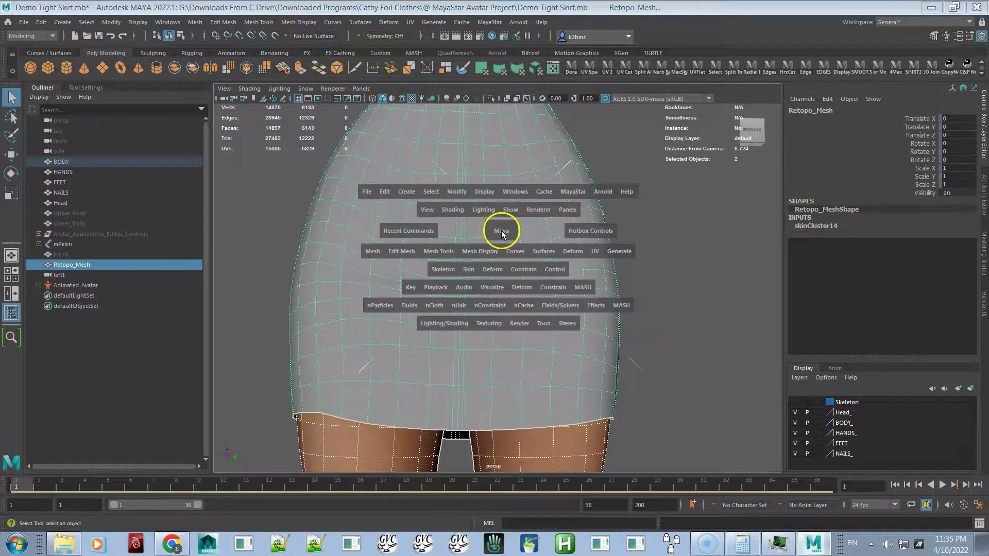
pyautogui.press('space')
pyautogui.keyDown('alt'); pyautogui.moveTo(603, 353); pyautogui.dragTo(585, 364, button='right'); pyautogui.keyUp('alt')
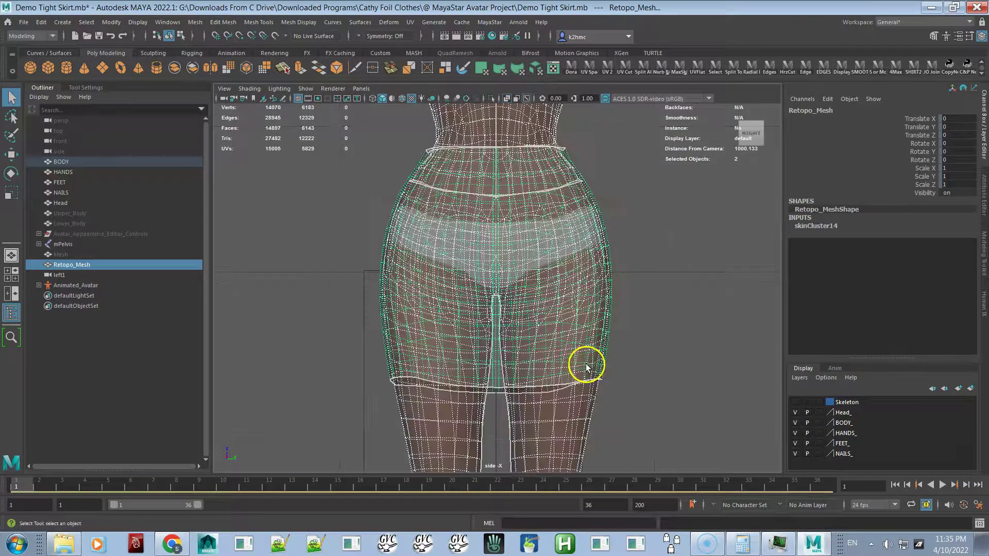
pyautogui.keyDown('alt'); pyautogui.moveTo(565, 317); pyautogui.dragTo(569, 279, button='right'); pyautogui.keyUp('alt')
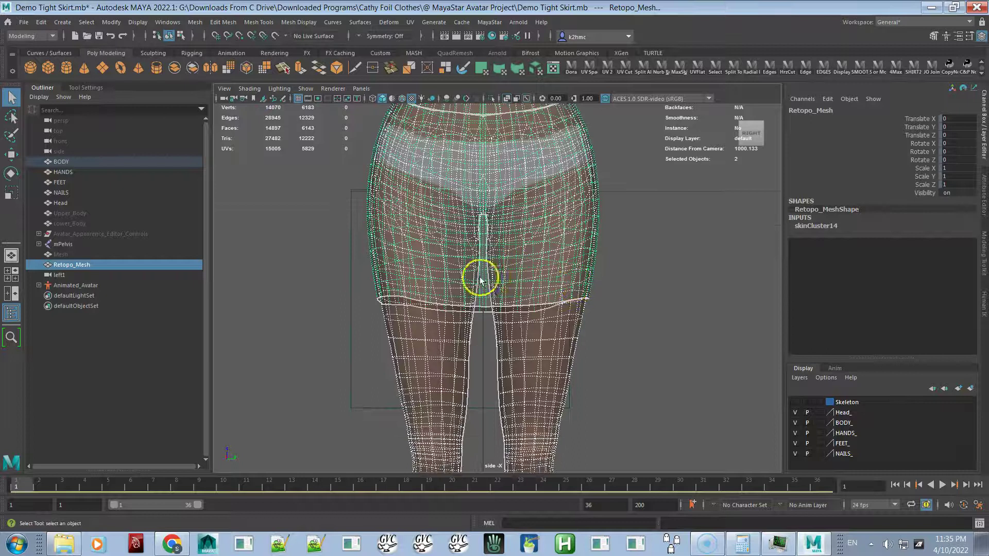
pyautogui.click(482, 337)
pyautogui.click(483, 278)
pyautogui.moveTo(482, 281); pyautogui.dragTo(416, 270, button='right')
pyautogui.scroll(5, 479, 371)
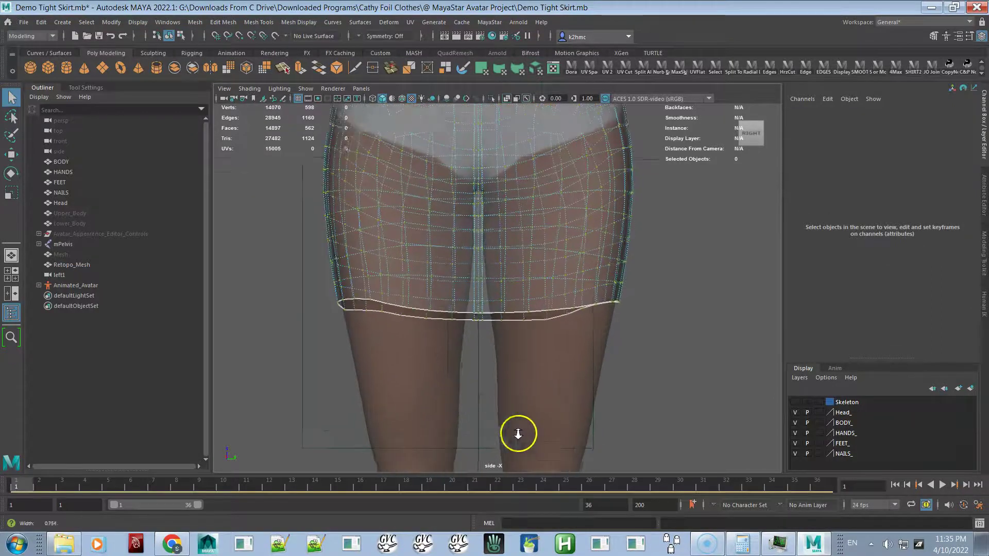
pyautogui.scroll(2, 464, 376)
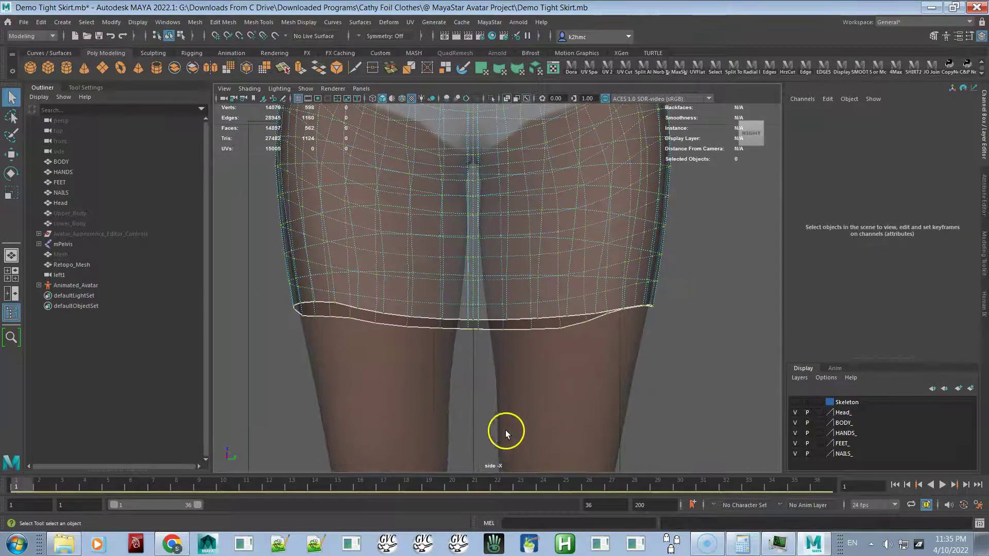
pyautogui.click(474, 320)
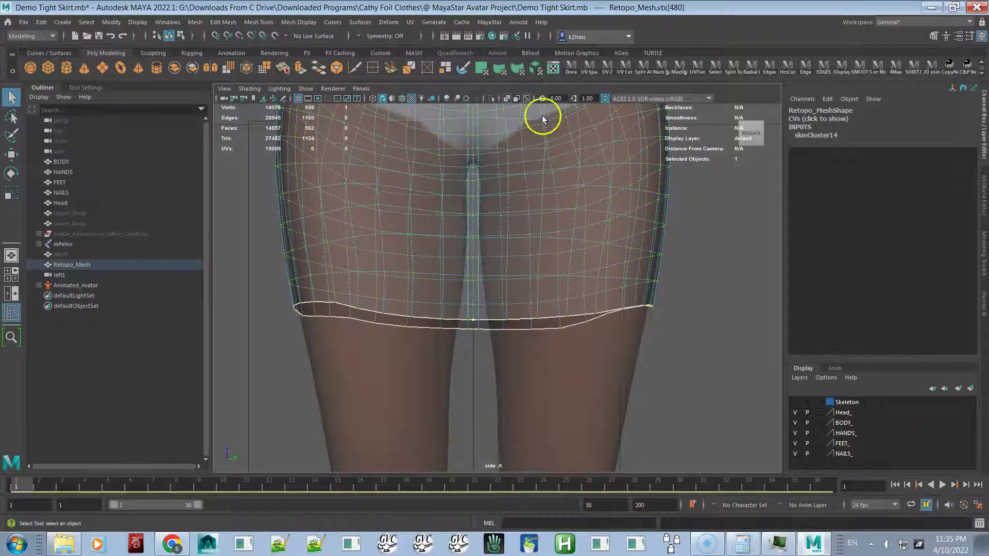
# Open the MAX-style skin weight tool and set the selected hem vertex's R_UPPER_LEG weight to 1.0
pyautogui.click(679, 68)
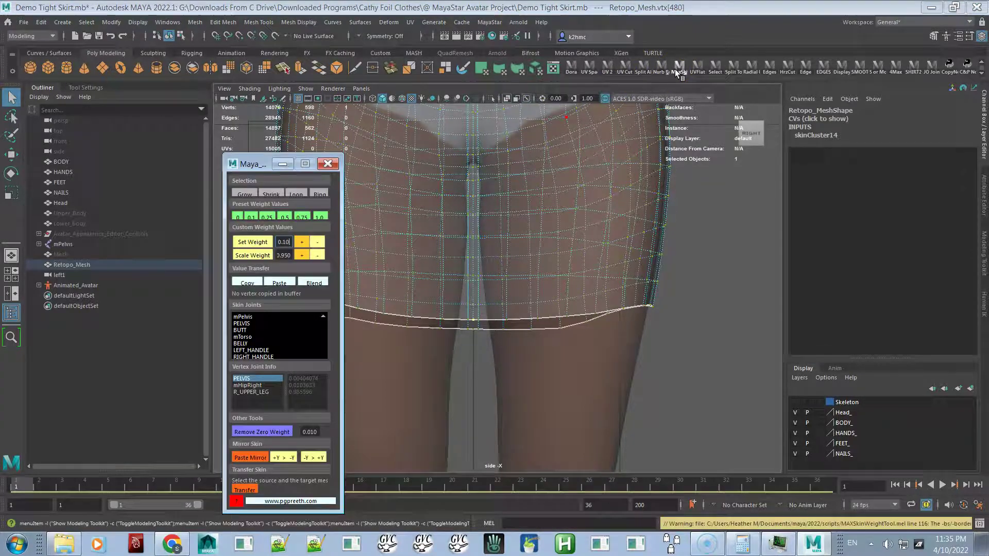
pyautogui.click(249, 393)
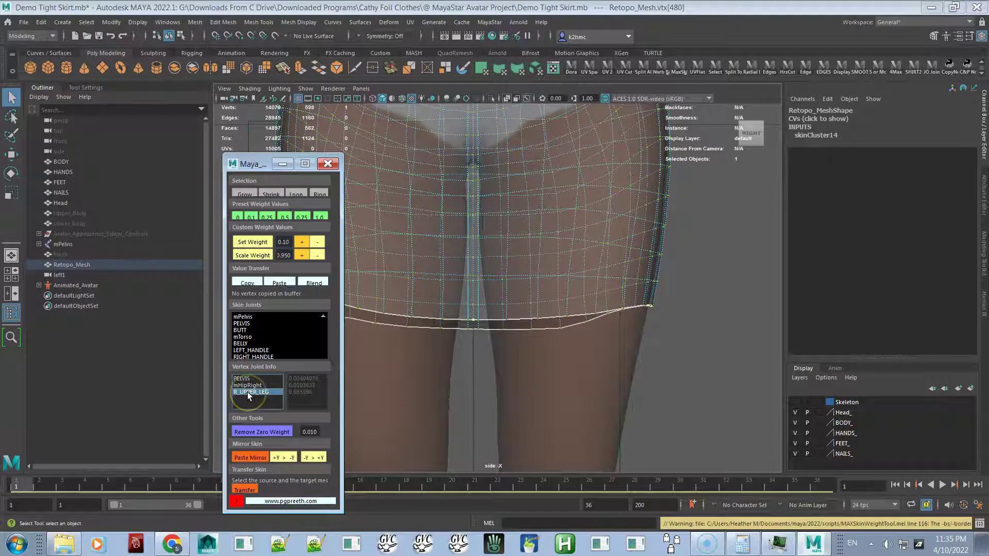
pyautogui.click(321, 217)
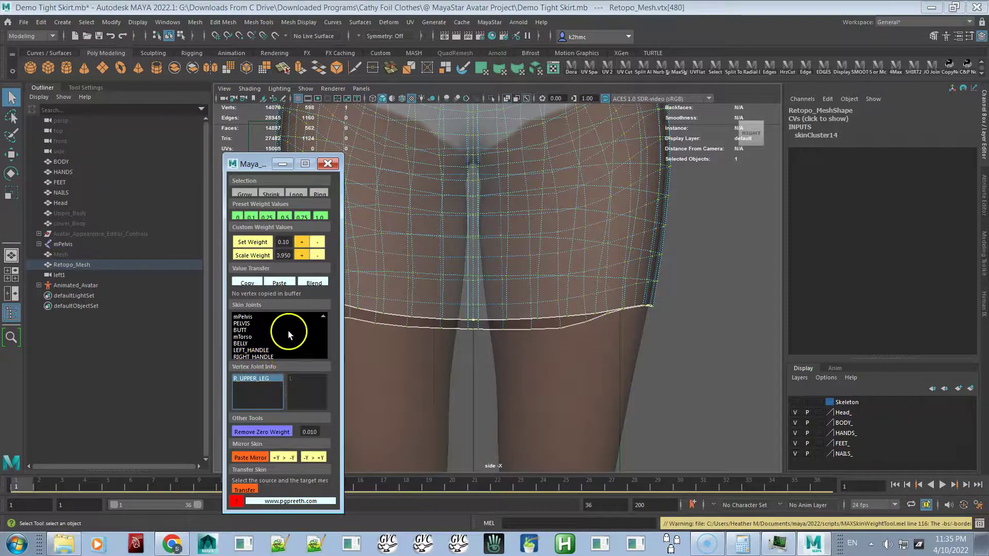
# Find L_UPPER_LEG among the skin joints and set its weight on the selected hem vertex to 0.5
pyautogui.scroll(-10, 282, 329)
pyautogui.scroll(-10, 282, 332)
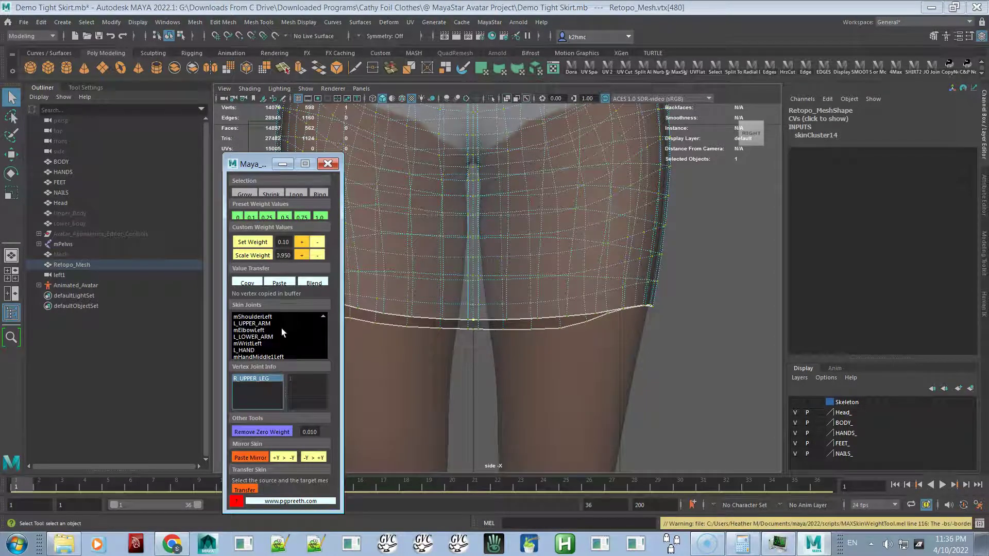
pyautogui.scroll(-4, 281, 330)
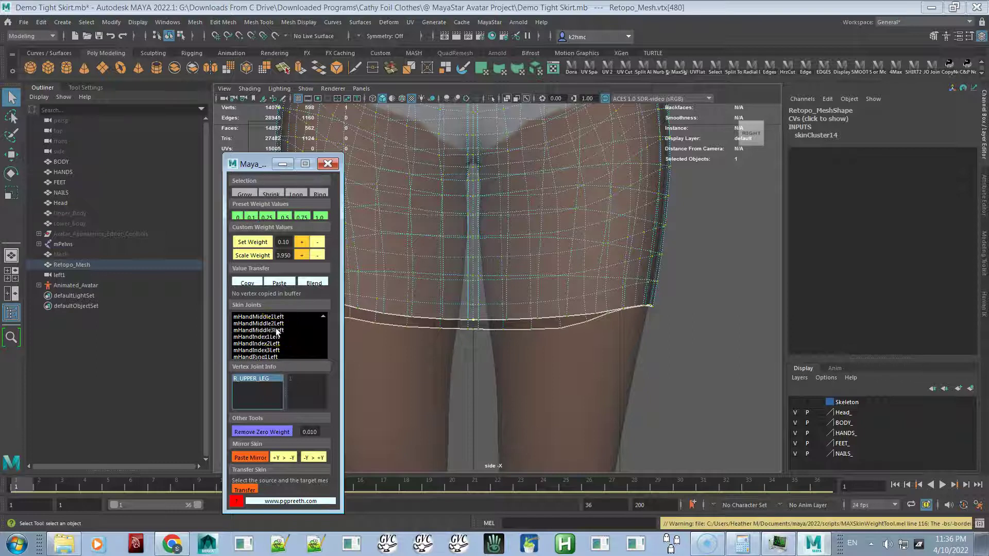
pyautogui.scroll(-10, 277, 332)
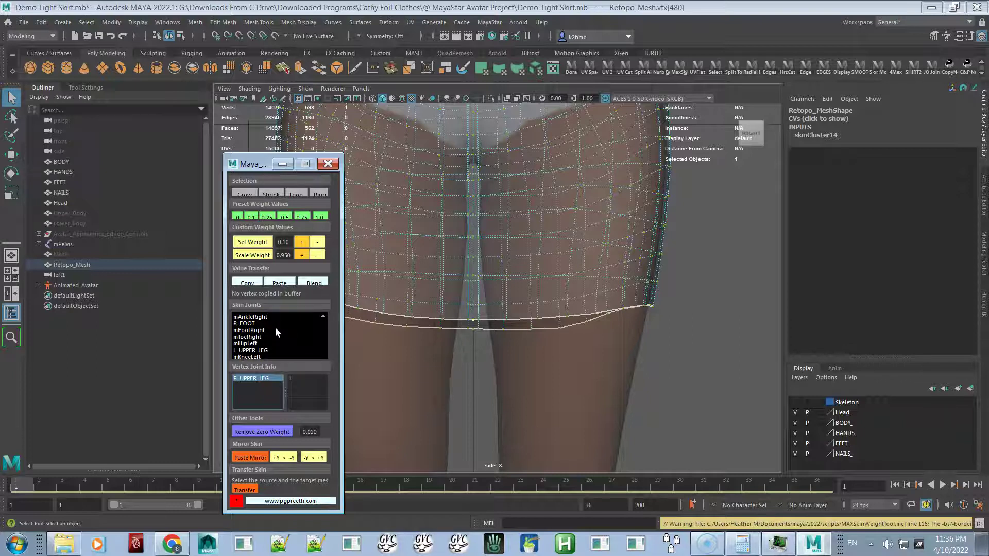
pyautogui.click(255, 351)
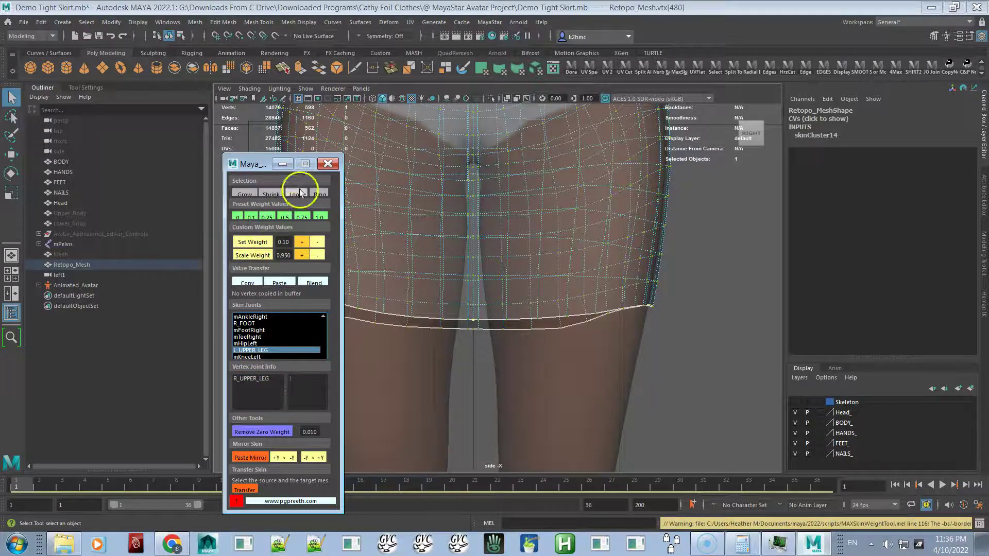
pyautogui.click(284, 217)
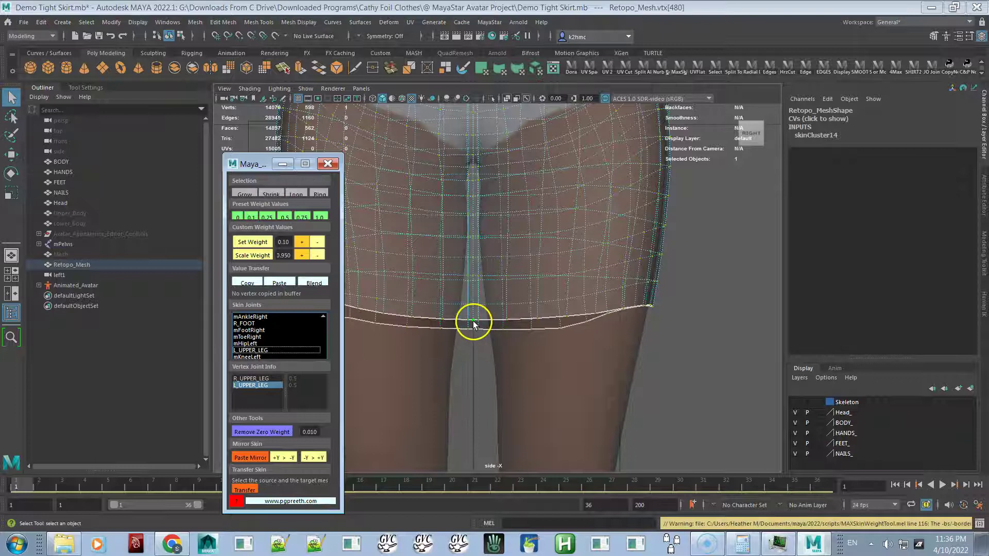
# Copy the hem vertex's weights and paste them onto the skirt's centre column of vertices from the crotch down to the hem
pyautogui.click(247, 282)
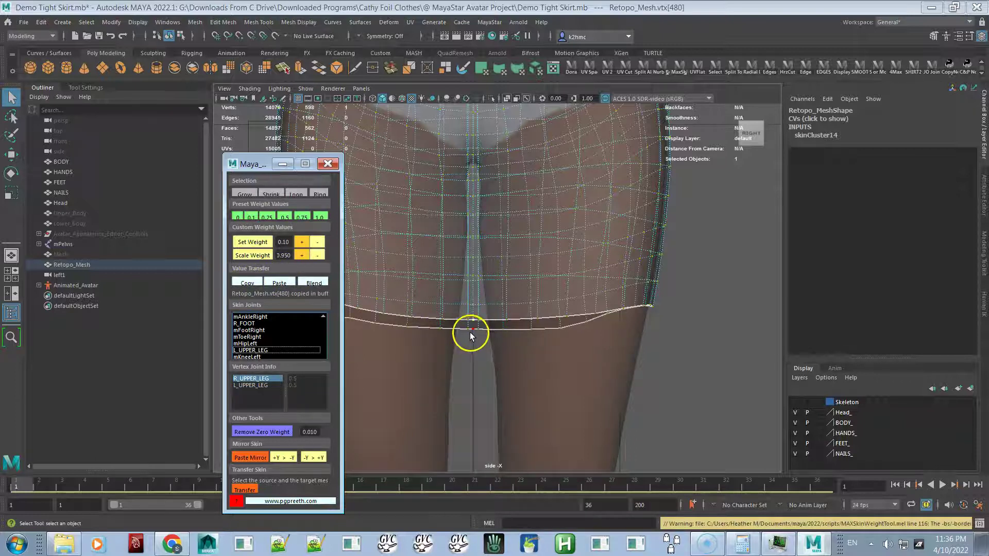
pyautogui.click(12, 98)
pyautogui.click(85, 87)
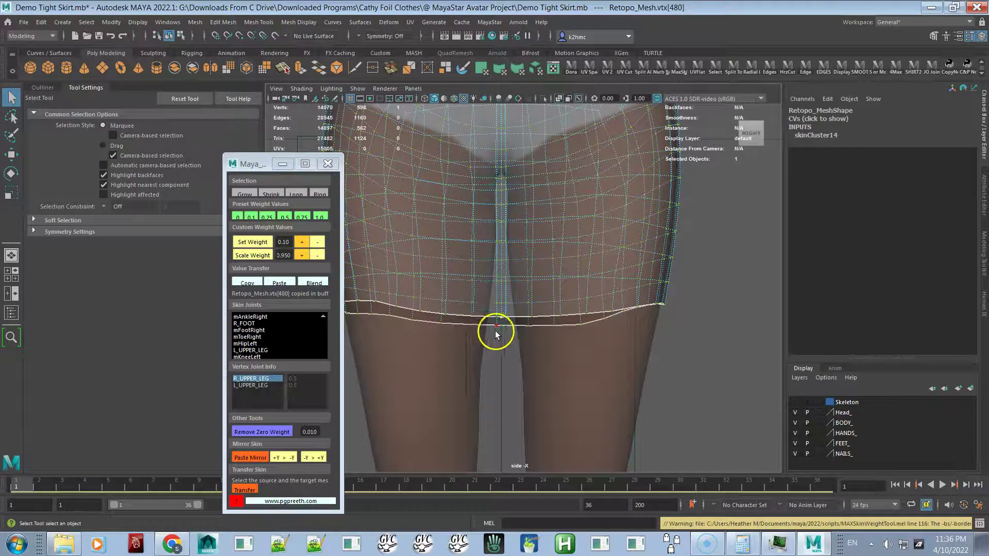
pyautogui.moveTo(498, 333); pyautogui.dragTo(504, 179)
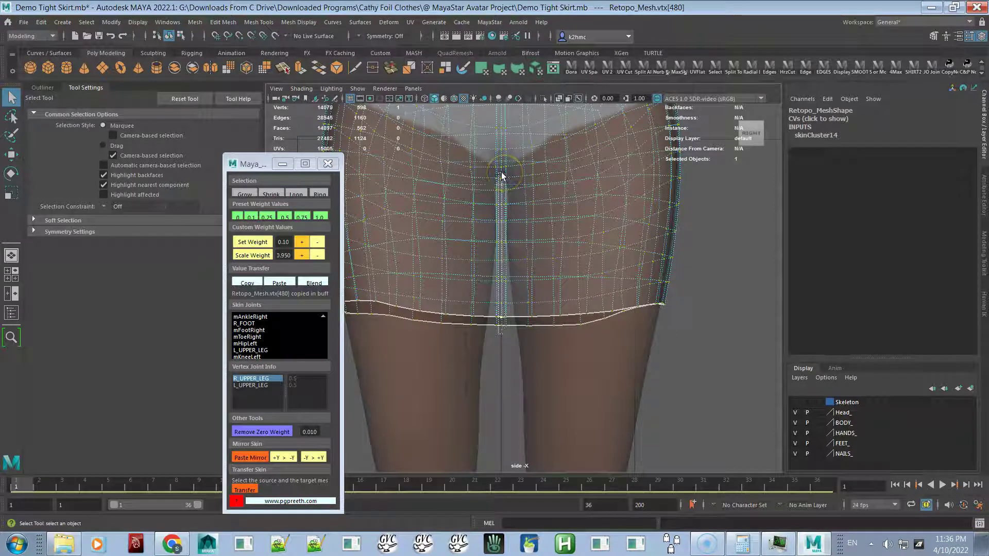
pyautogui.moveTo(502, 177); pyautogui.dragTo(501, 325)
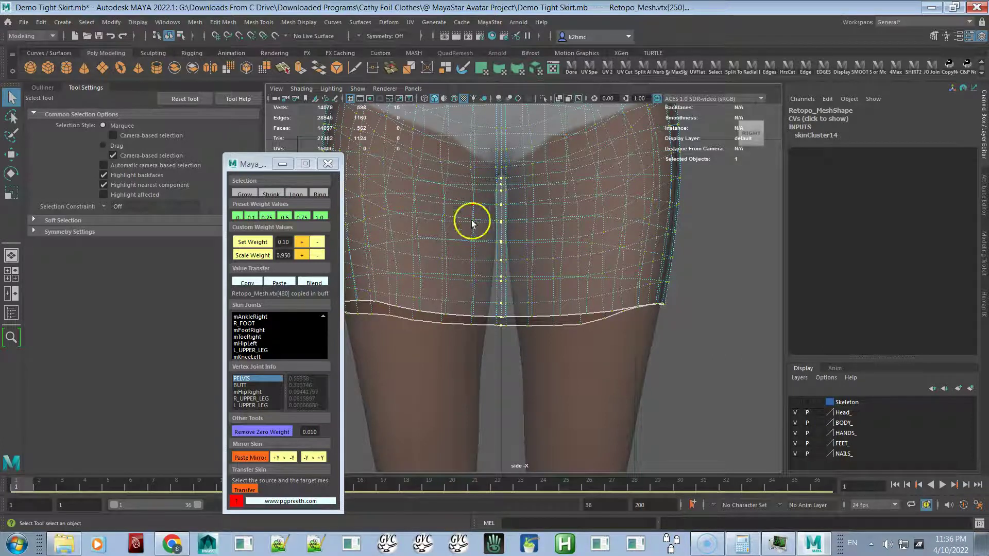
pyautogui.click(279, 282)
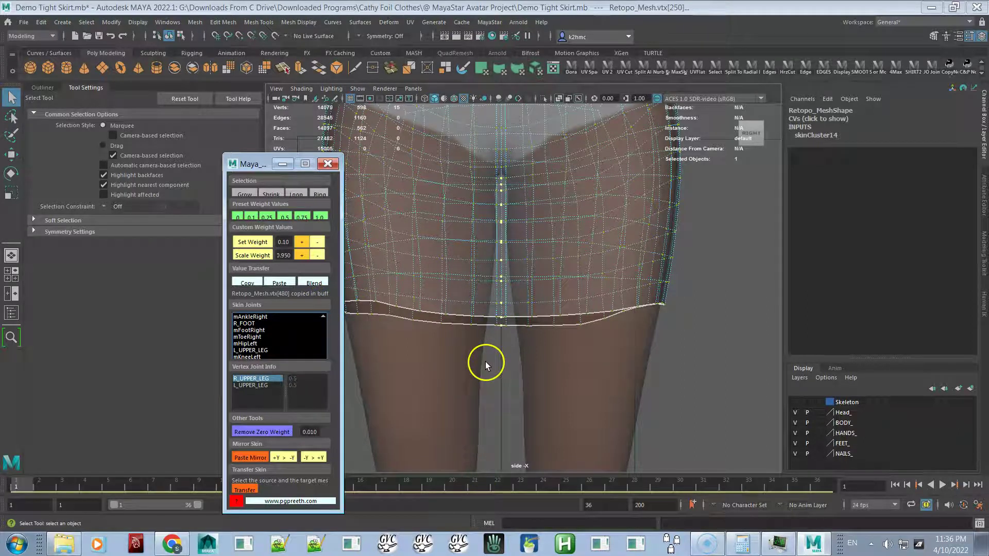
pyautogui.keyDown('shift'); pyautogui.click(501, 312); pyautogui.keyUp('shift')
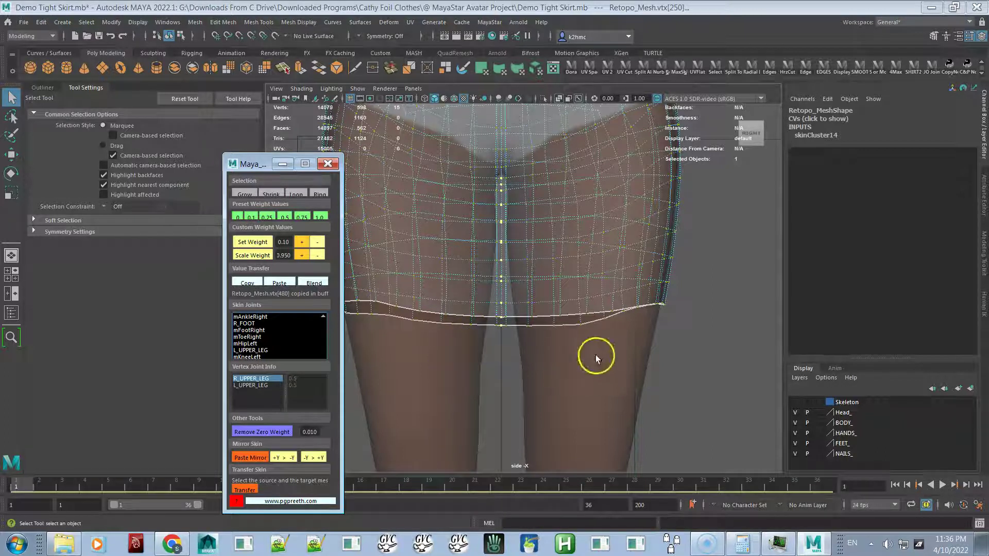
pyautogui.keyDown('alt'); pyautogui.moveTo(549, 341); pyautogui.dragTo(549, 370, button='right'); pyautogui.keyUp('alt')
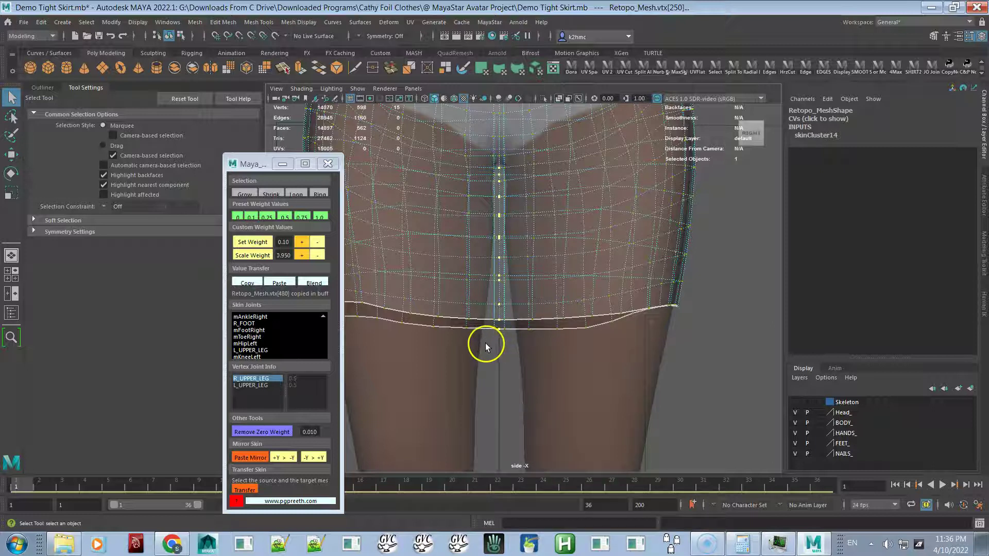
pyautogui.click(463, 360)
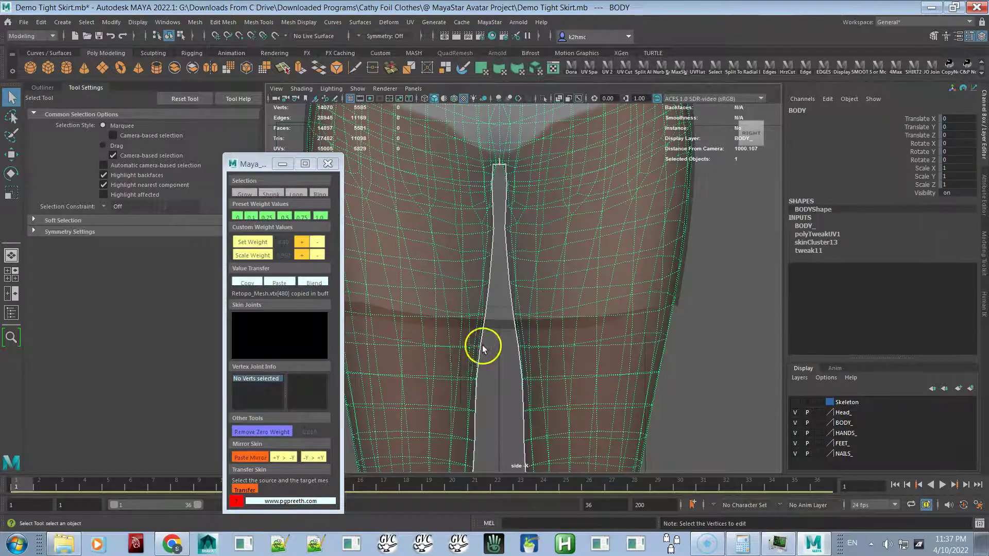
pyautogui.click(506, 312)
pyautogui.moveTo(504, 261); pyautogui.dragTo(456, 264, button='right')
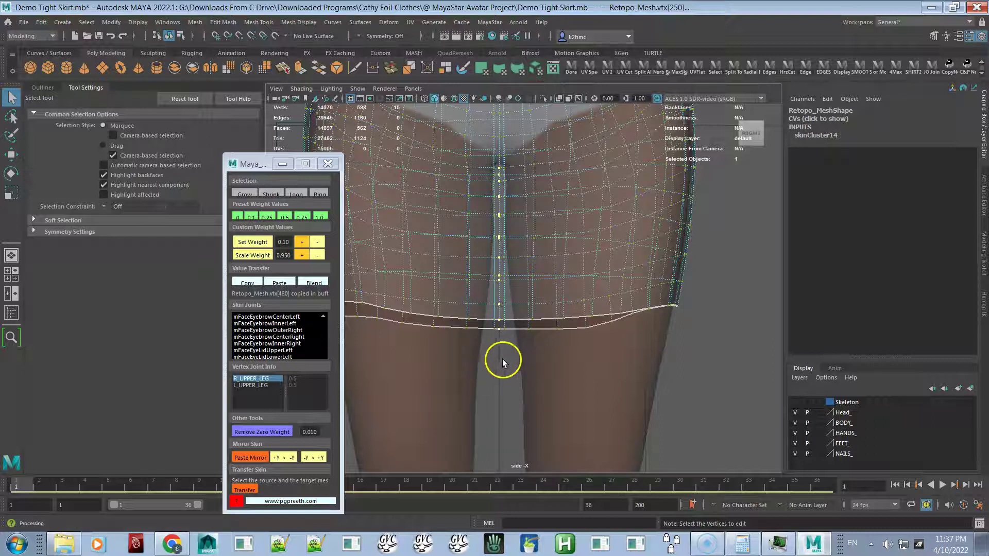
# Hide the BODY_ layer, select the strip of skirt vertices around the centre line from crotch to hem, and show the layer again
pyautogui.click(795, 423)
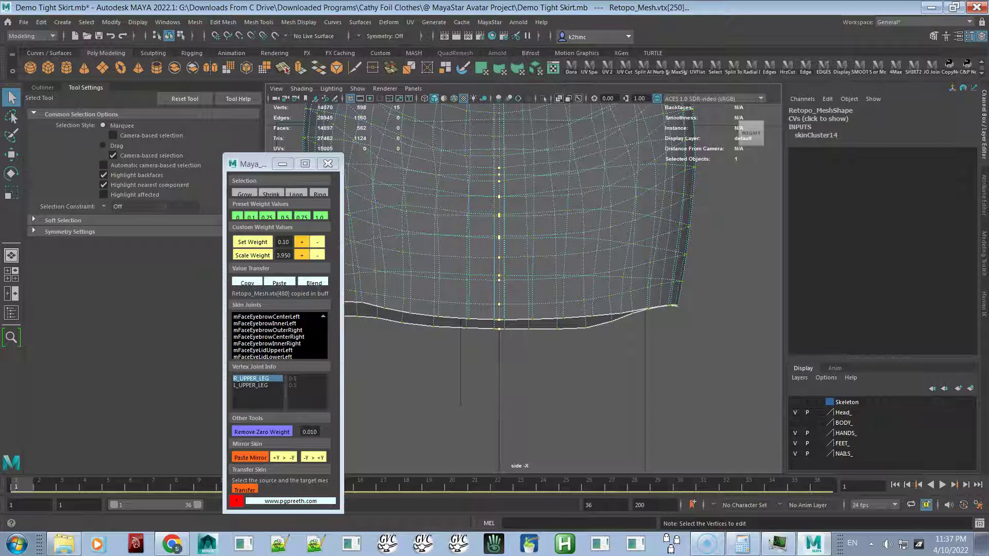
pyautogui.click(474, 333)
pyautogui.moveTo(454, 347); pyautogui.dragTo(545, 163)
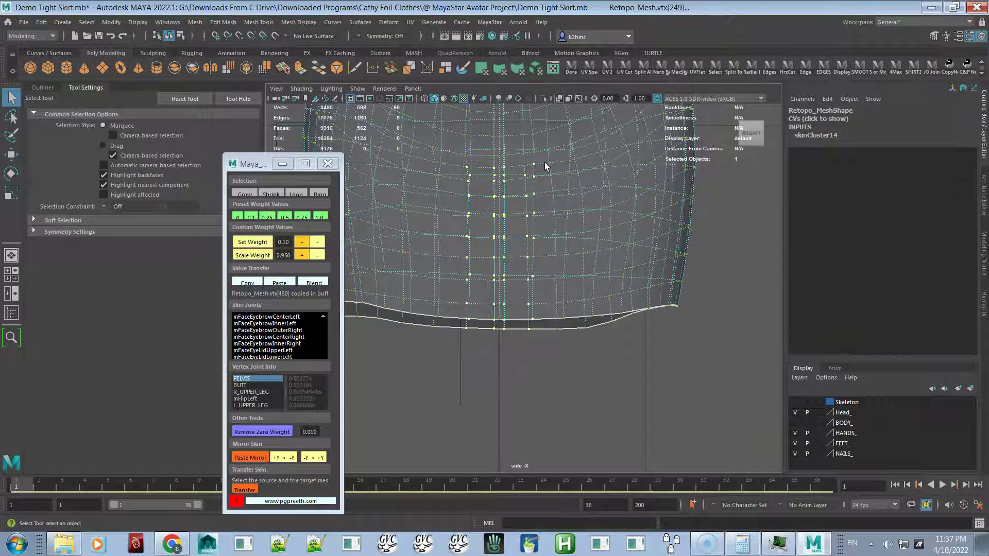
pyautogui.moveTo(525, 229); pyautogui.dragTo(497, 289)
pyautogui.click(794, 423)
# Return to the perspective view, go to frame 24, and examine the skirt's deformation between the legs from several angles
pyautogui.moveTo(684, 388)
pyautogui.keyDown('alt'); pyautogui.mouseDown(button='right')
pyautogui.moveTo(658, 335)
pyautogui.moveTo(666, 391)
pyautogui.mouseUp(button='right'); pyautogui.keyUp('alt')
pyautogui.press('space')
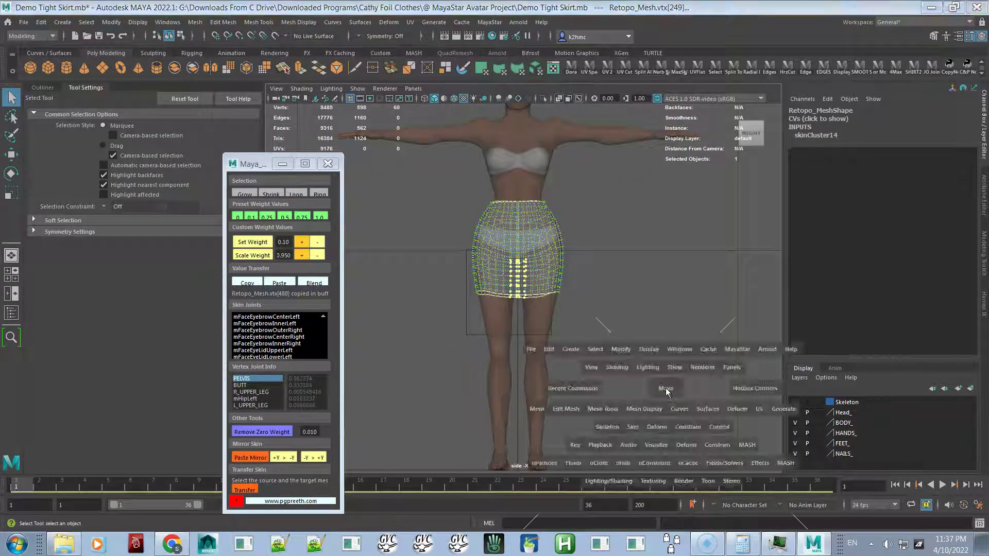
pyautogui.press('space')
pyautogui.scroll(-4, 647, 307)
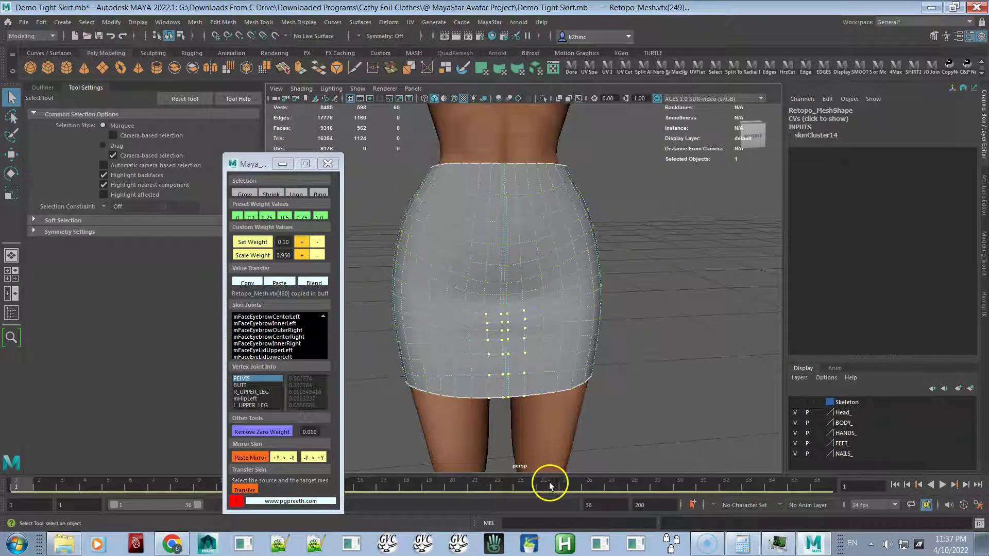
pyautogui.moveTo(543, 482)
pyautogui.mouseDown()
pyautogui.moveTo(512, 490)
pyautogui.moveTo(546, 486)
pyautogui.mouseUp()
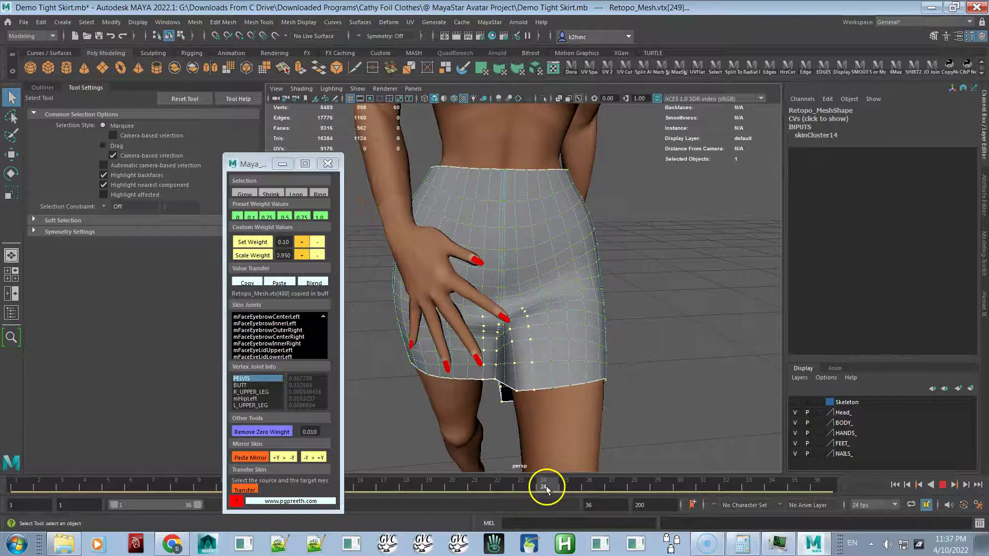
pyautogui.keyDown('alt'); pyautogui.moveTo(547, 397); pyautogui.dragTo(568, 378); pyautogui.keyUp('alt')
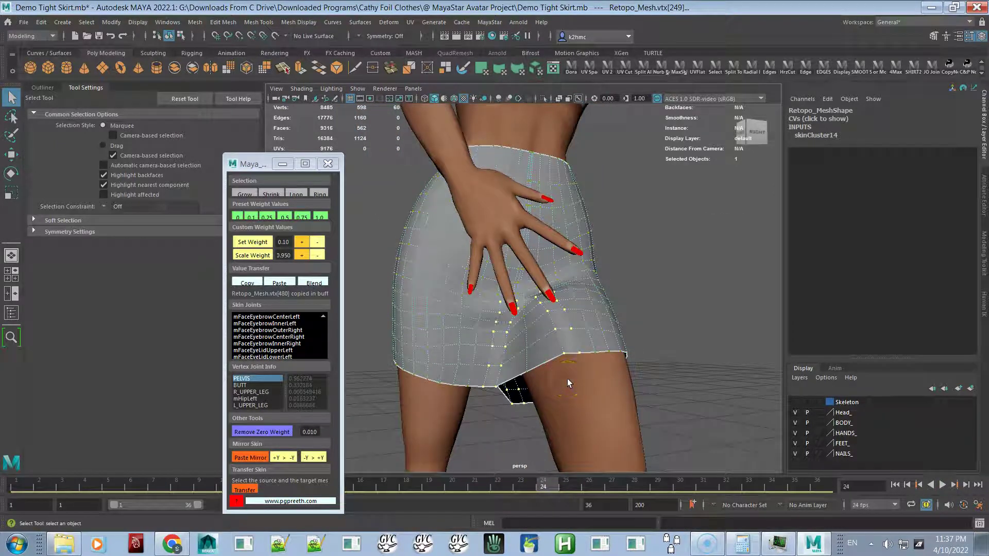
pyautogui.click(552, 305)
pyautogui.click(538, 343)
pyautogui.click(539, 304)
pyautogui.click(543, 290)
pyautogui.click(535, 318)
pyautogui.click(542, 310)
pyautogui.click(538, 290)
pyautogui.click(489, 341)
pyautogui.keyDown('alt'); pyautogui.moveTo(565, 344); pyautogui.dragTo(527, 357); pyautogui.keyUp('alt')
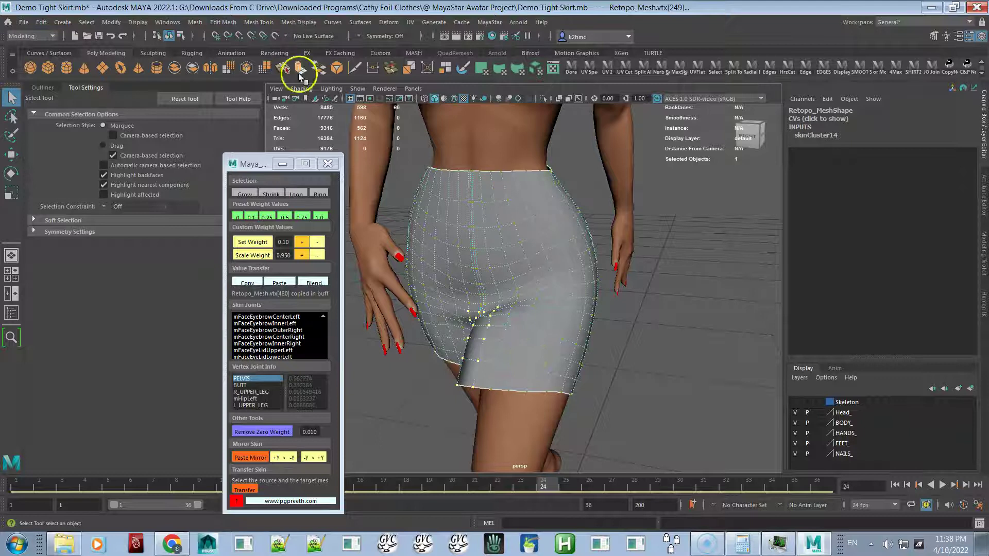
# Switch to the Rigging menu set and smooth the selected vertices' weights by flooding them three times with the Paint Smooth Weights Tool
pyautogui.click(50, 36)
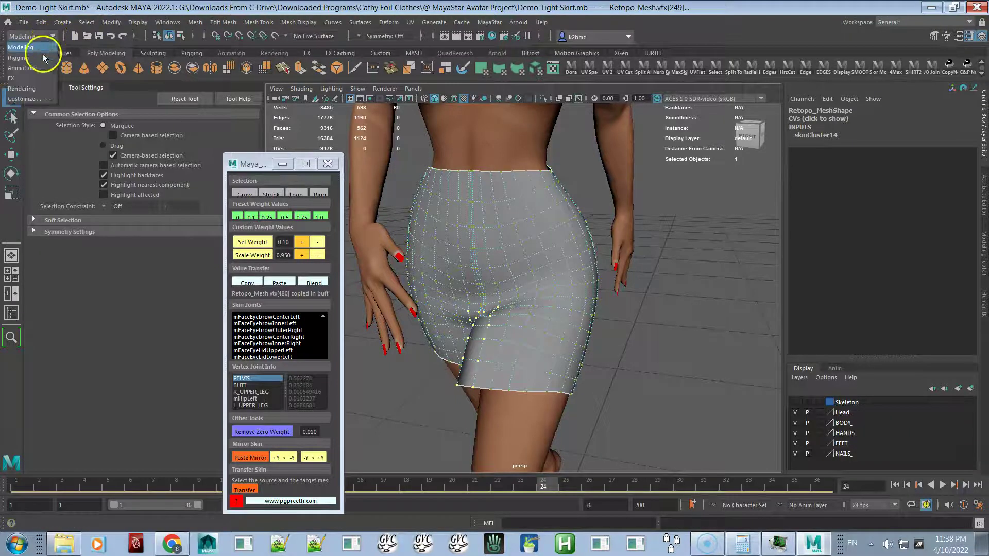
pyautogui.click(38, 56)
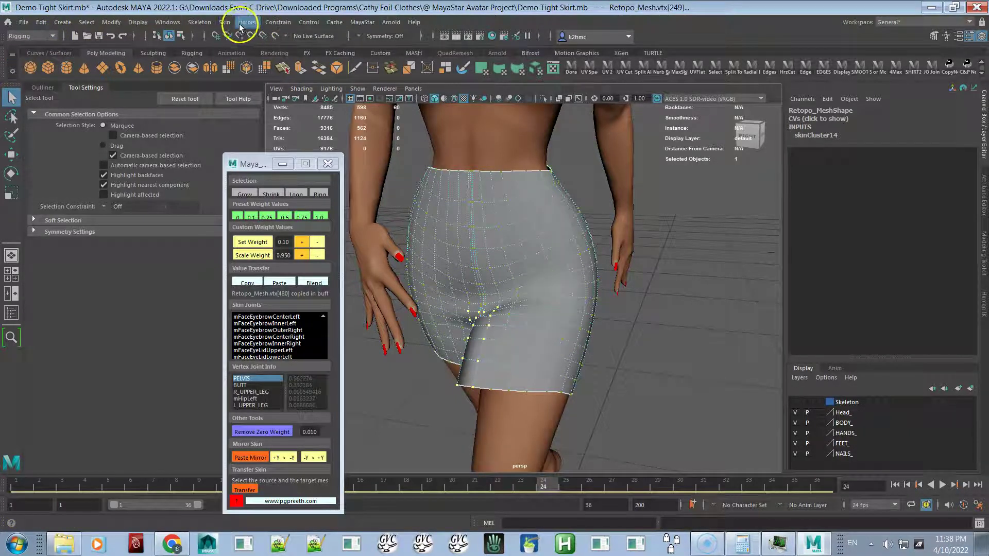
pyautogui.click(225, 22)
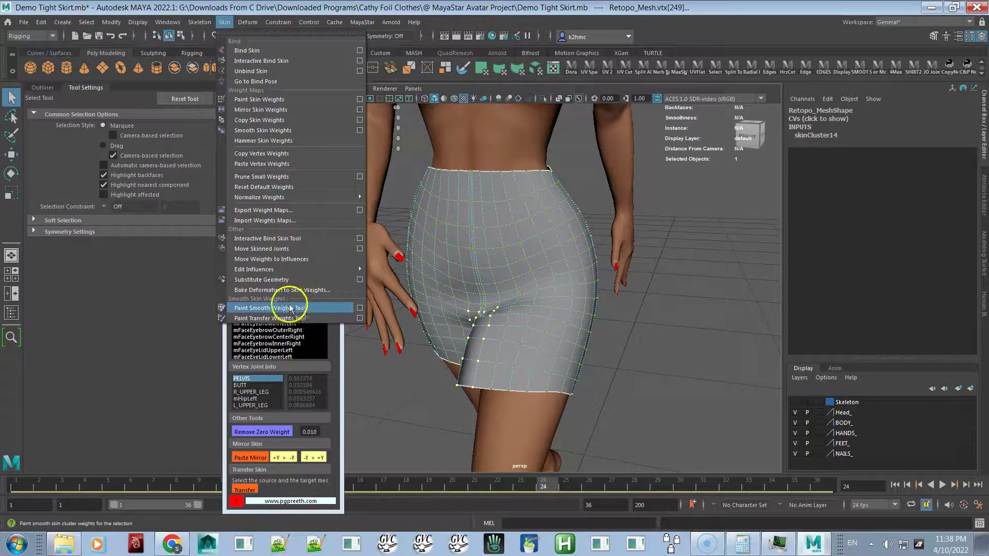
pyautogui.click(358, 308)
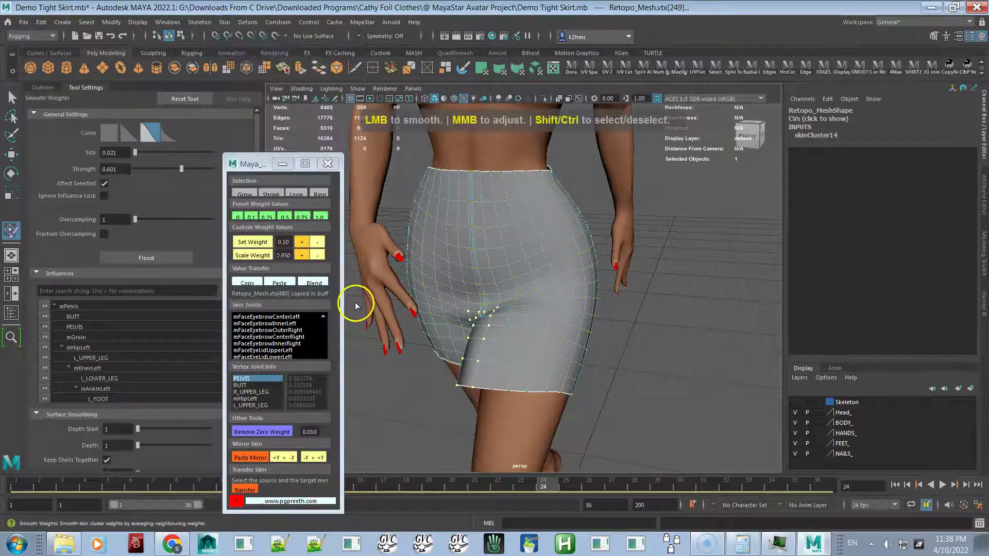
pyautogui.click(144, 257)
pyautogui.keyDown('alt'); pyautogui.moveTo(515, 331); pyautogui.dragTo(530, 311); pyautogui.keyUp('alt')
pyautogui.click(177, 258)
pyautogui.click(177, 257)
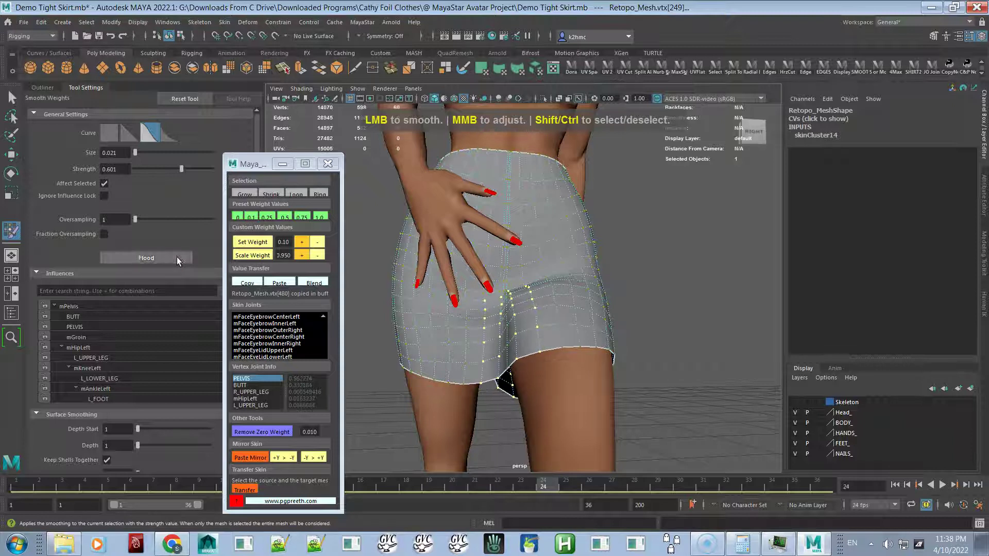
# Examine the back of the skirt between the legs and undo the last weight smoothing
pyautogui.keyDown('alt'); pyautogui.moveTo(494, 373); pyautogui.dragTo(637, 365); pyautogui.keyUp('alt')
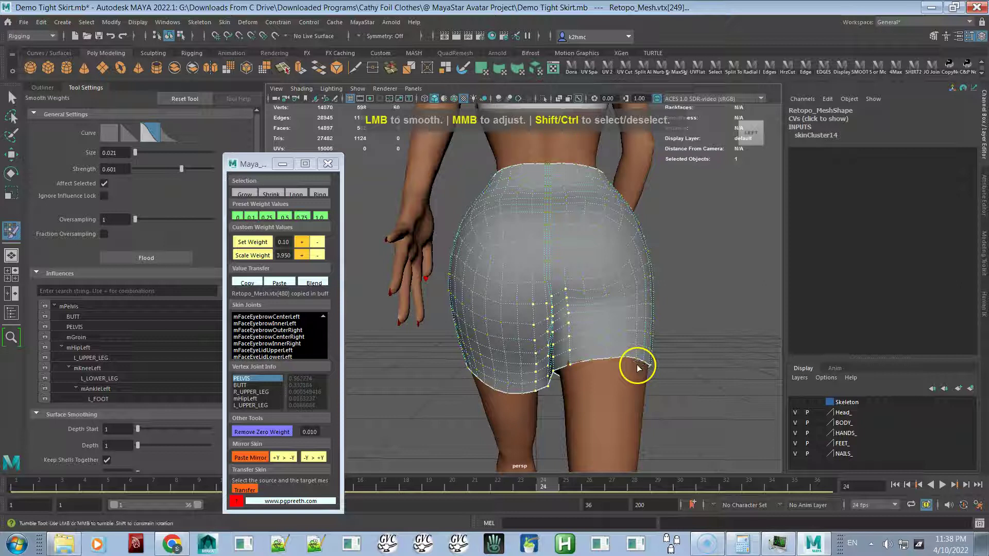
pyautogui.keyDown('alt'); pyautogui.moveTo(571, 354); pyautogui.dragTo(610, 432, button='right'); pyautogui.keyUp('alt')
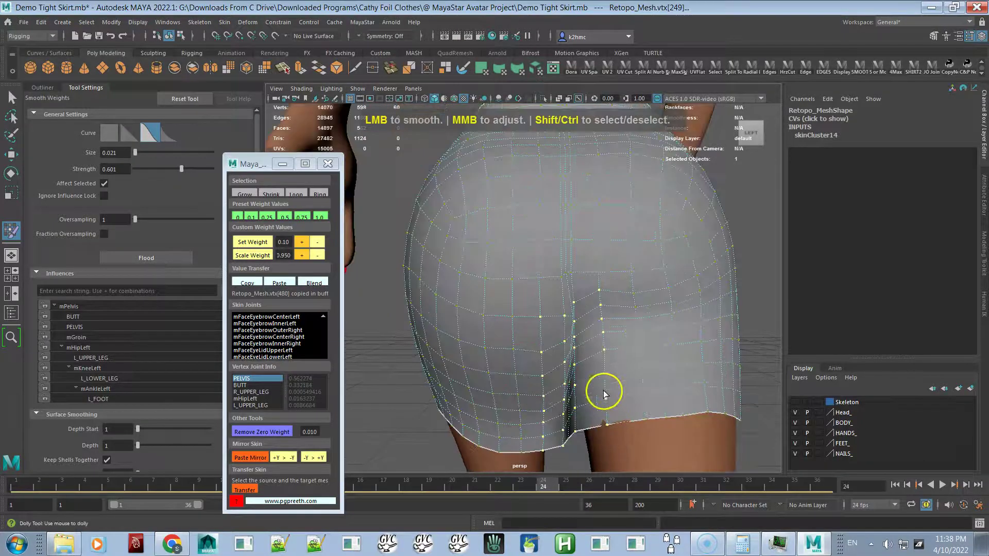
pyautogui.hotkey('ctrl', 'z')
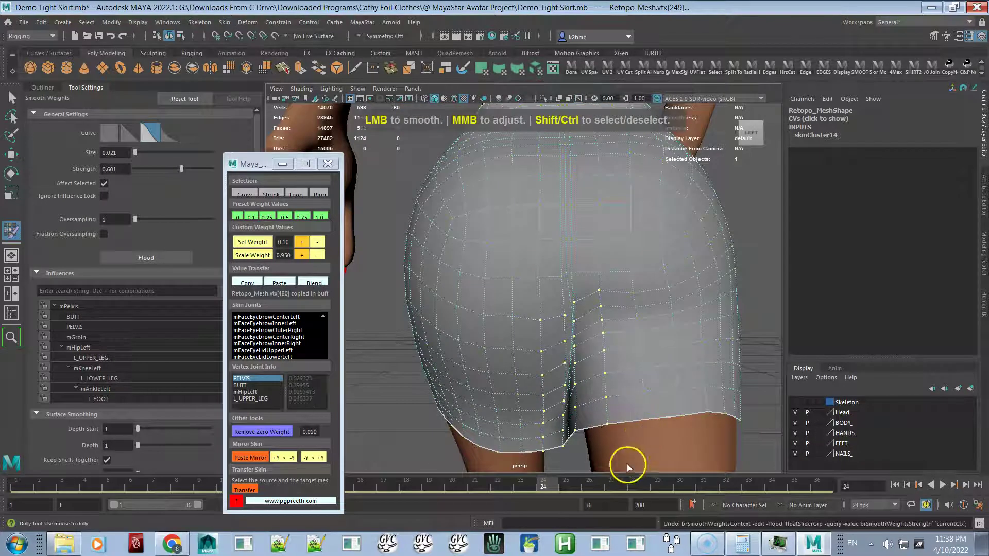
pyautogui.keyDown('alt'); pyautogui.moveTo(608, 372); pyautogui.dragTo(592, 354); pyautogui.keyUp('alt')
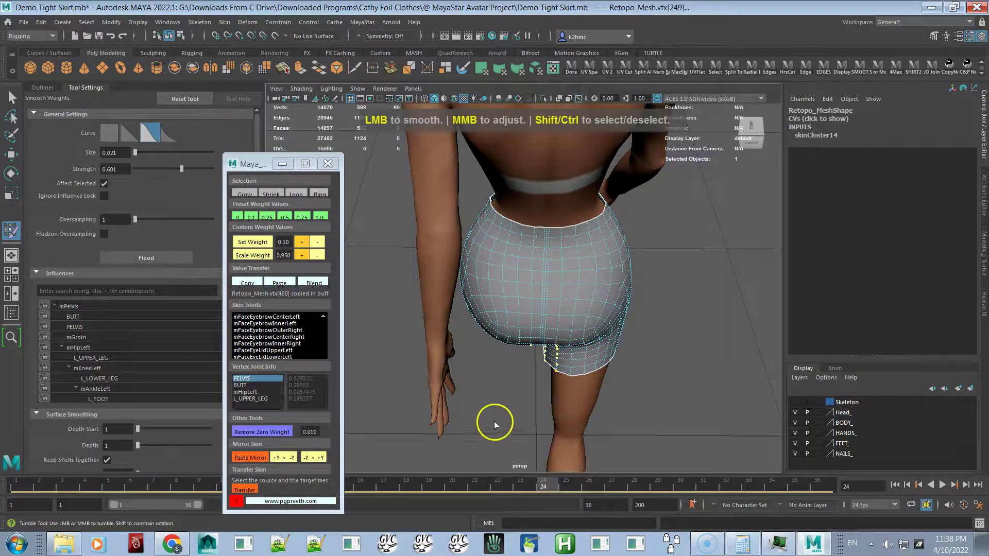
# Switch to the Select Tool, reselect the skirt mesh and return it to vertex component mode
pyautogui.press('q')
pyautogui.moveTo(505, 387); pyautogui.dragTo(566, 326)
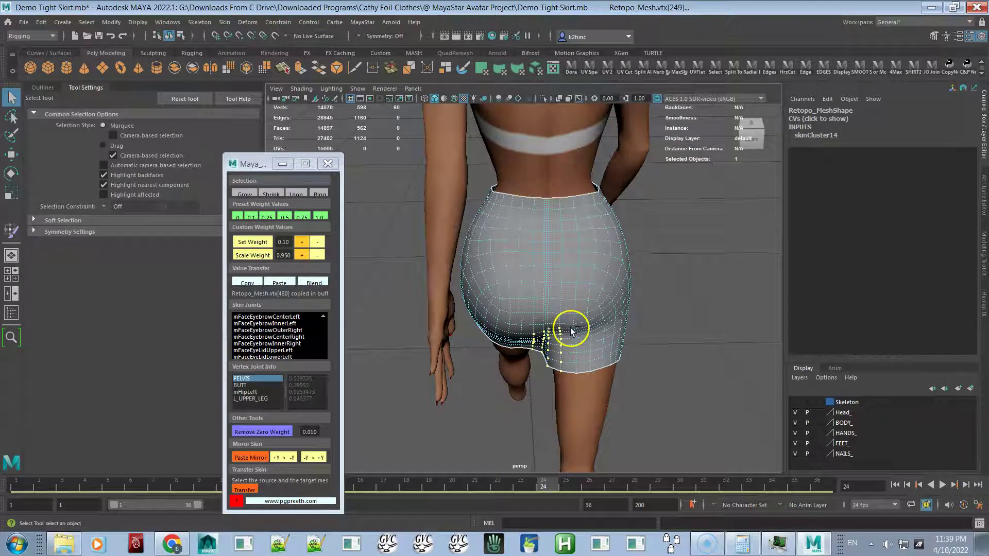
pyautogui.click(533, 373)
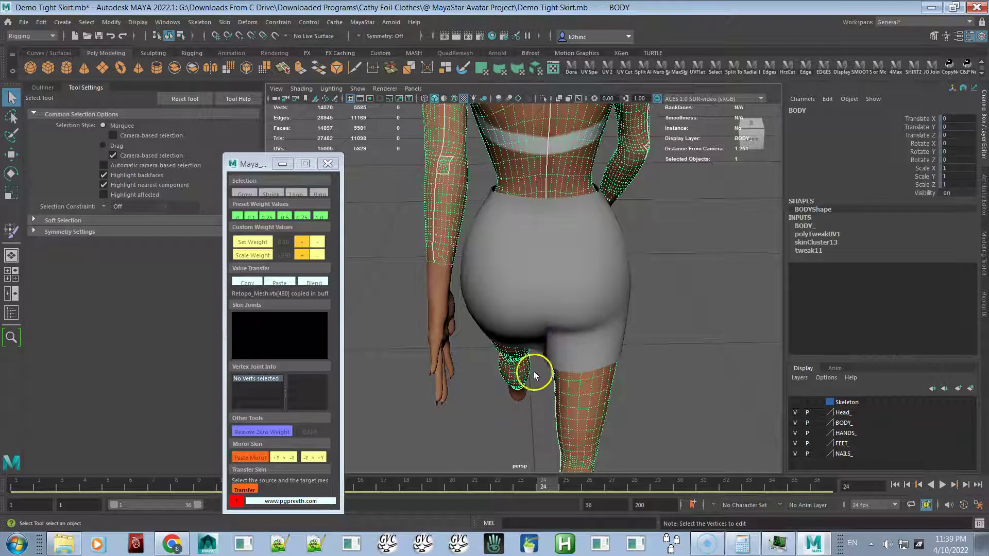
pyautogui.click(531, 341)
pyautogui.keyDown('alt'); pyautogui.moveTo(514, 349); pyautogui.dragTo(690, 323); pyautogui.keyUp('alt')
pyautogui.scroll(5, 556, 371)
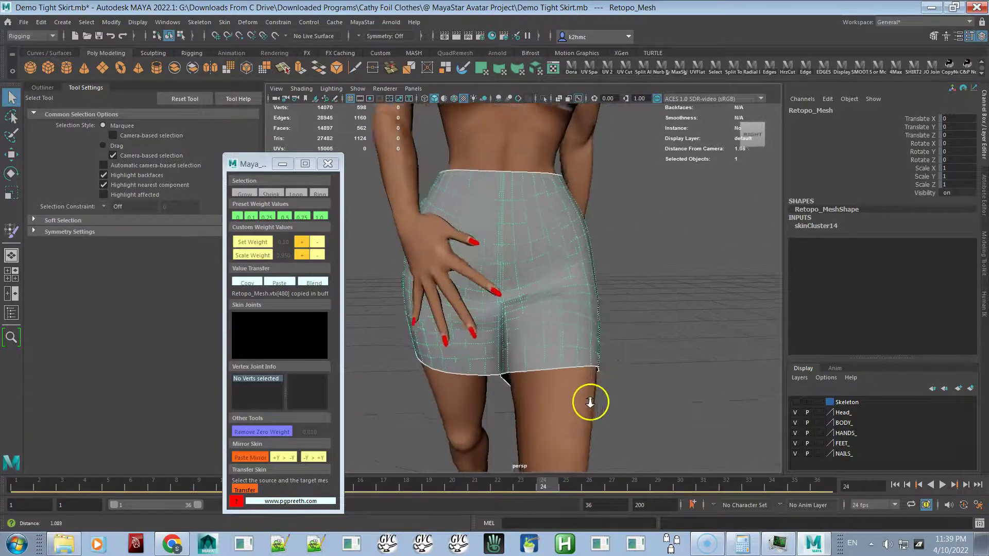
pyautogui.keyDown('alt'); pyautogui.moveTo(555, 385); pyautogui.dragTo(559, 374); pyautogui.keyUp('alt')
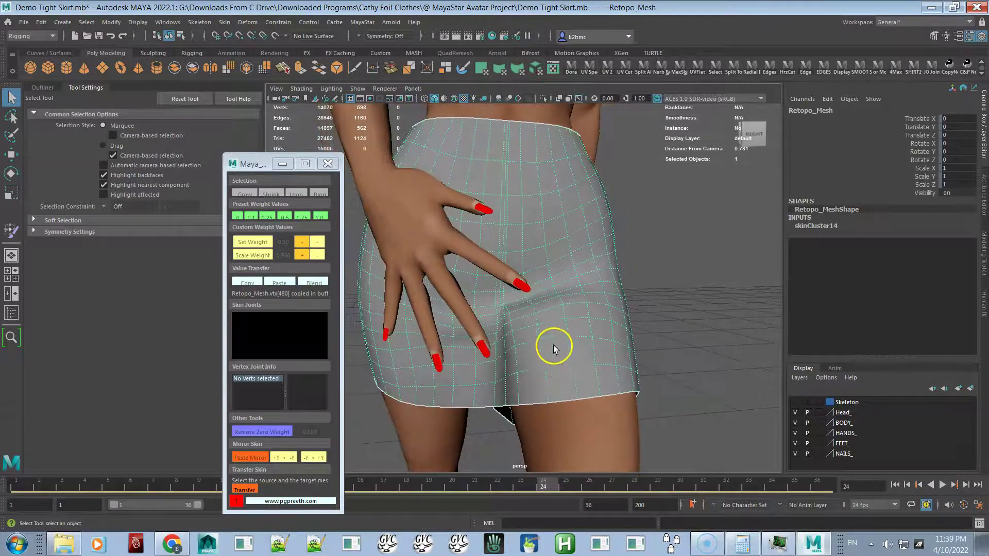
pyautogui.moveTo(526, 321); pyautogui.dragTo(507, 267, button='right')
# Return to frame 1 and select only the front centre strip of skirt vertices from the crotch to the hem
pyautogui.keyDown('alt'); pyautogui.moveTo(521, 354); pyautogui.dragTo(630, 376); pyautogui.keyUp('alt')
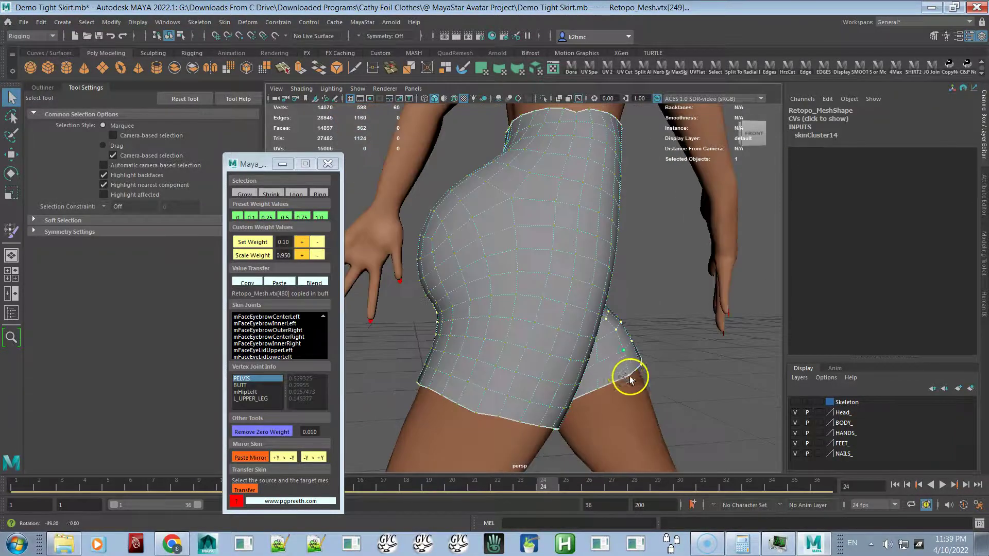
pyautogui.keyDown('alt'); pyautogui.moveTo(532, 397); pyautogui.dragTo(528, 425); pyautogui.keyUp('alt')
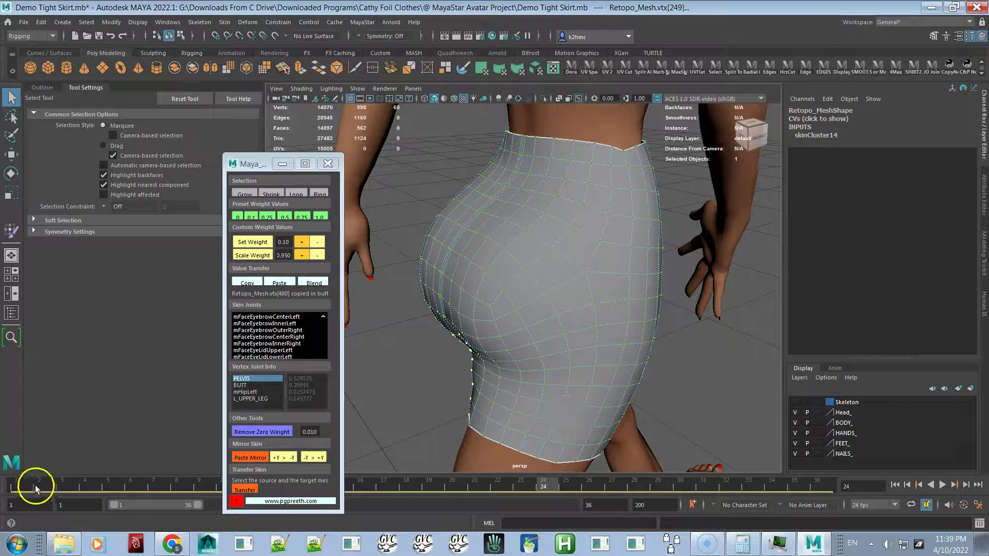
pyautogui.moveTo(35, 486); pyautogui.dragTo(15, 484)
pyautogui.keyDown('alt'); pyautogui.moveTo(483, 391); pyautogui.dragTo(554, 409); pyautogui.keyUp('alt')
pyautogui.moveTo(503, 427)
pyautogui.mouseDown()
pyautogui.moveTo(581, 398)
pyautogui.moveTo(616, 353)
pyautogui.moveTo(420, 326)
pyautogui.moveTo(515, 369)
pyautogui.moveTo(493, 385)
pyautogui.moveTo(511, 398)
pyautogui.mouseUp()
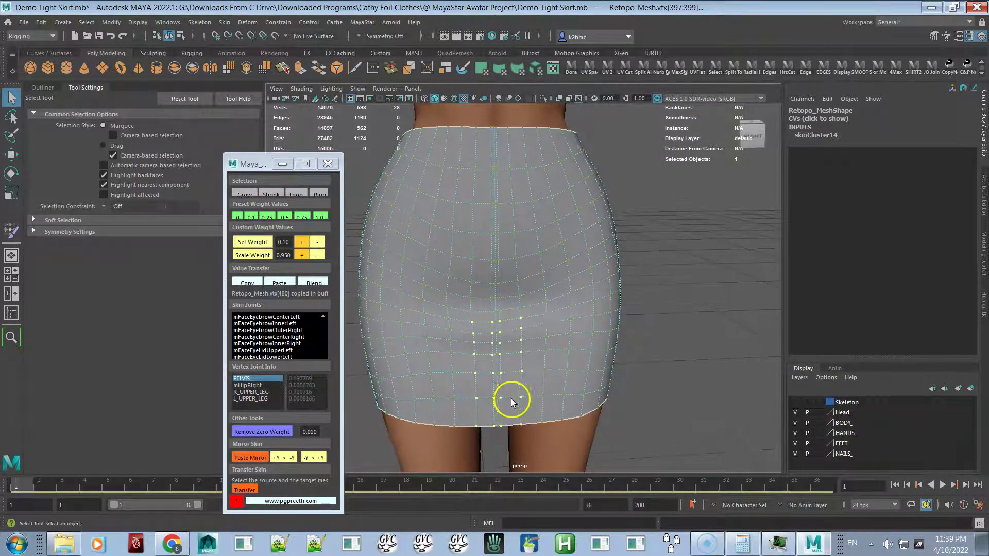
# Go to frame 26 and smooth the front strip's weights by flooding twice with the Smooth Weights tool
pyautogui.moveTo(481, 489); pyautogui.dragTo(595, 463)
pyautogui.keyDown('alt'); pyautogui.moveTo(538, 369); pyautogui.dragTo(587, 365, button='right'); pyautogui.keyUp('alt')
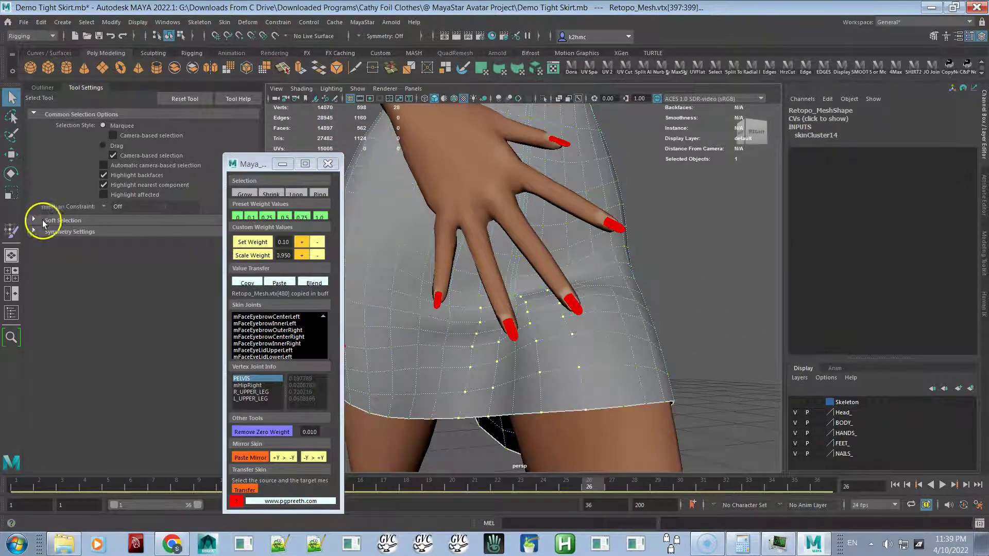
pyautogui.click(10, 233)
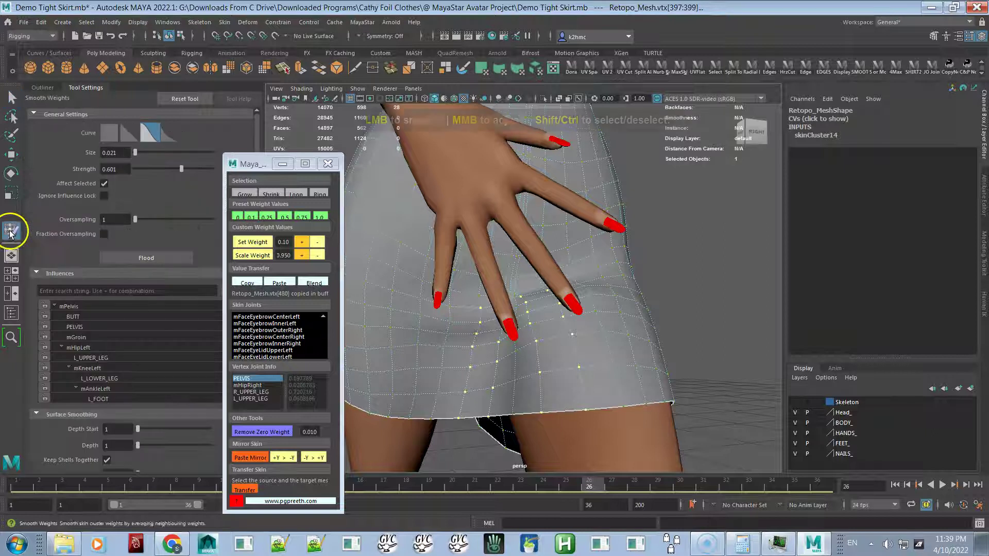
pyautogui.click(155, 259)
pyautogui.click(154, 259)
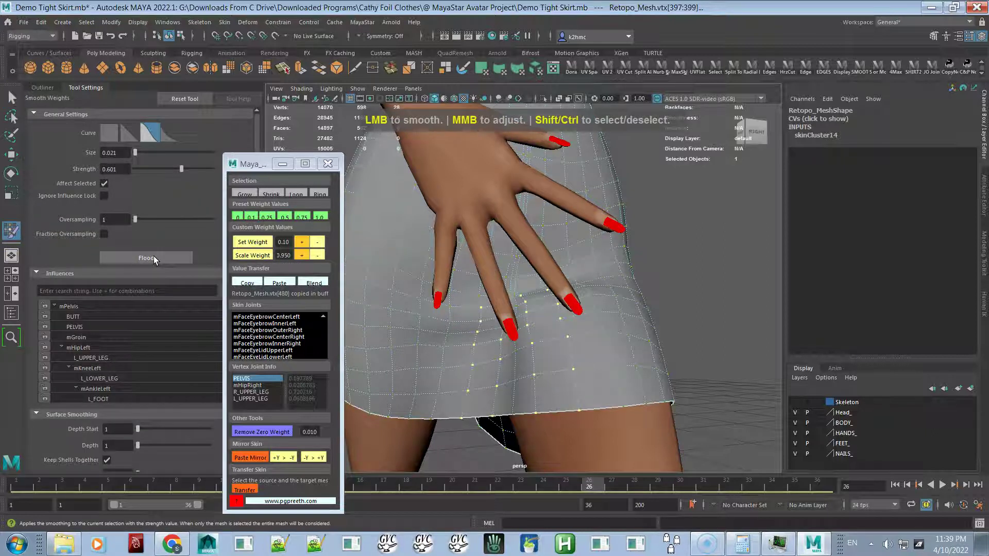
# Grow the vertex selection outward around the skirt's front centre strip
pyautogui.moveTo(400, 267)
pyautogui.keyDown('alt'); pyautogui.mouseDown()
pyautogui.moveTo(387, 230)
pyautogui.moveTo(391, 260)
pyautogui.moveTo(388, 252)
pyautogui.mouseUp(); pyautogui.keyUp('alt')
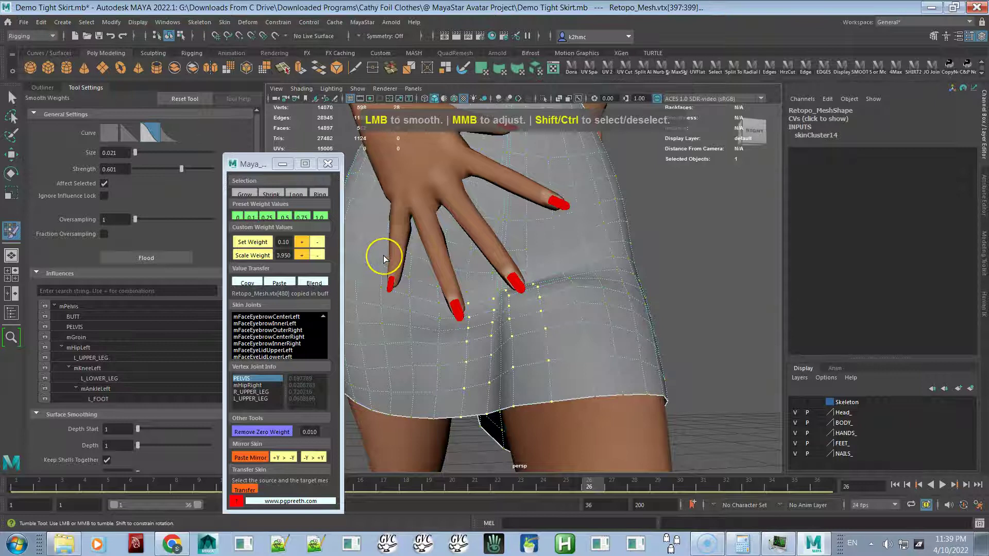
pyautogui.hotkey('shift', '.')
pyautogui.moveTo(514, 336)
pyautogui.keyDown('alt'); pyautogui.mouseDown()
pyautogui.moveTo(520, 312)
pyautogui.moveTo(522, 320)
pyautogui.mouseUp(); pyautogui.keyUp('alt')
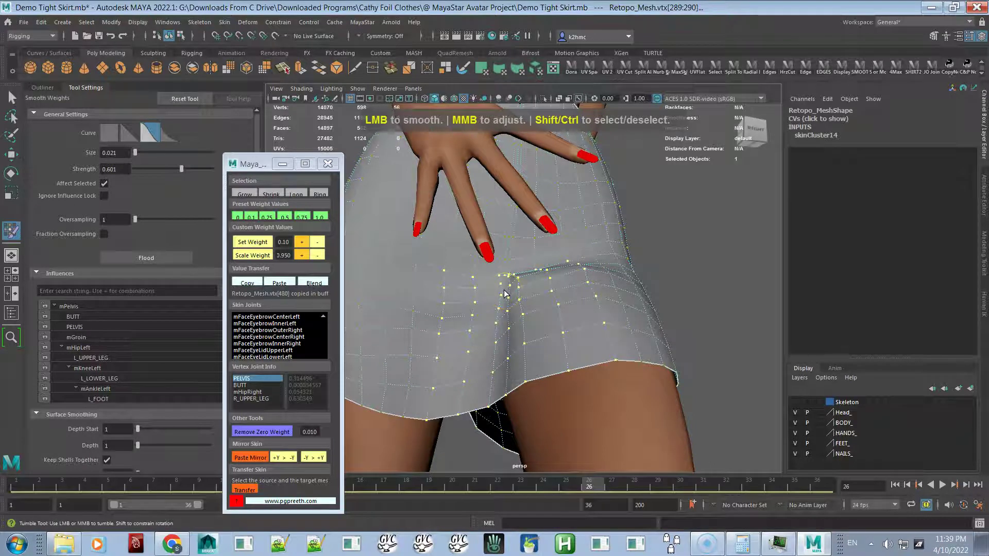
pyautogui.press('a')
pyautogui.keyDown('alt'); pyautogui.moveTo(519, 331); pyautogui.dragTo(580, 386, button='right'); pyautogui.keyUp('alt')
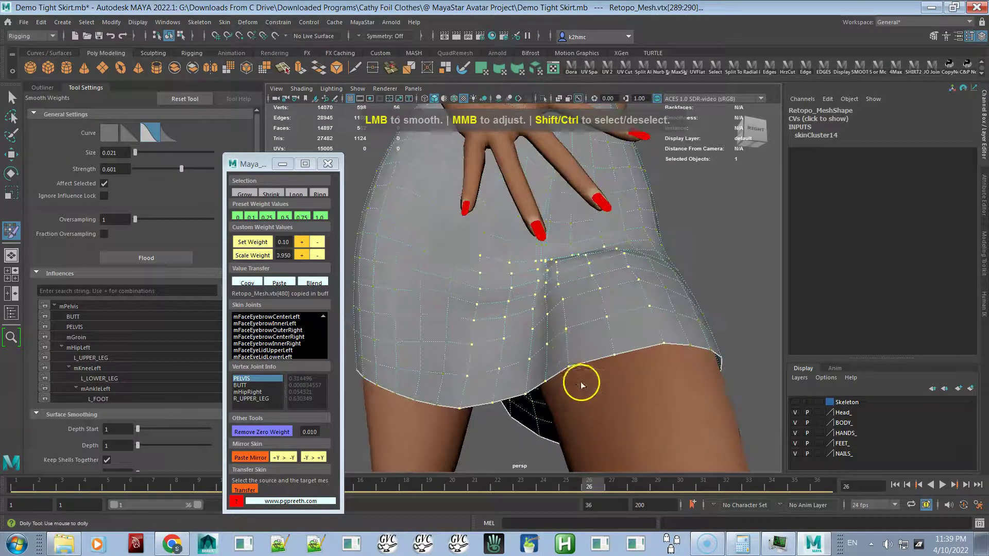
# Remove the centre-line vertices between the crotch and the hem from the selection
pyautogui.press('q')
pyautogui.click(543, 278)
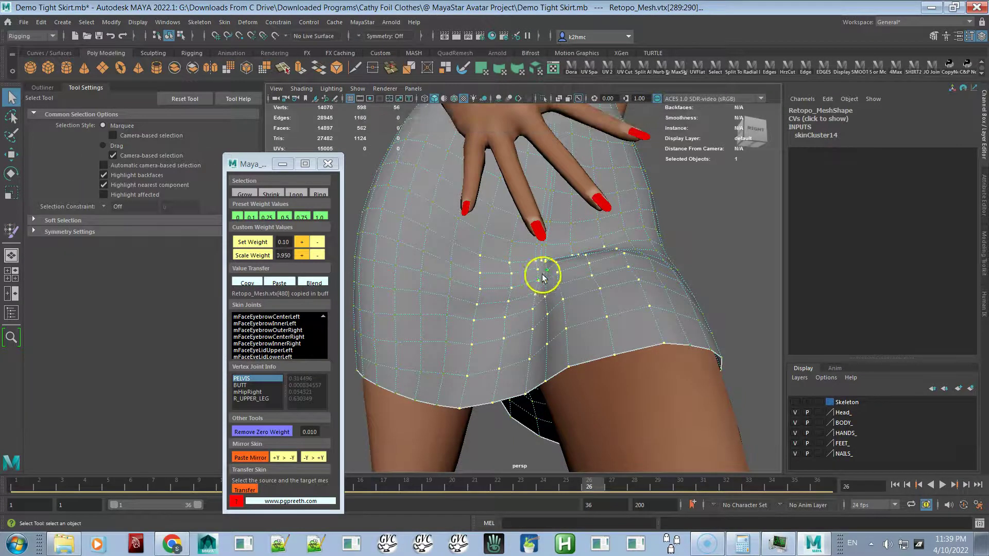
pyautogui.keyDown('ctrl'); pyautogui.click(548, 283); pyautogui.keyUp('ctrl')
pyautogui.keyDown('ctrl'); pyautogui.click(547, 326); pyautogui.keyUp('ctrl')
pyautogui.keyDown('ctrl'); pyautogui.click(534, 312); pyautogui.keyUp('ctrl')
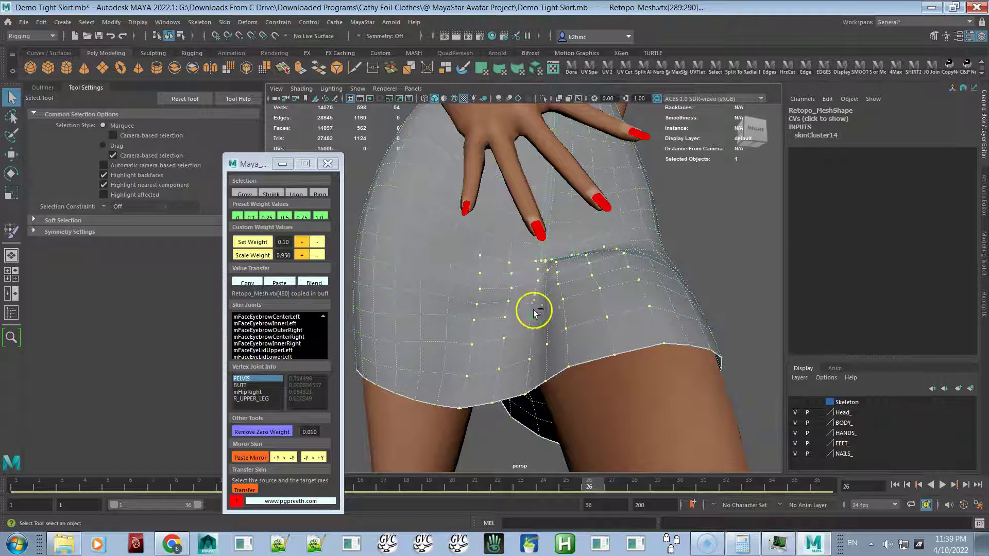
pyautogui.keyDown('ctrl'); pyautogui.click(545, 336); pyautogui.keyUp('ctrl')
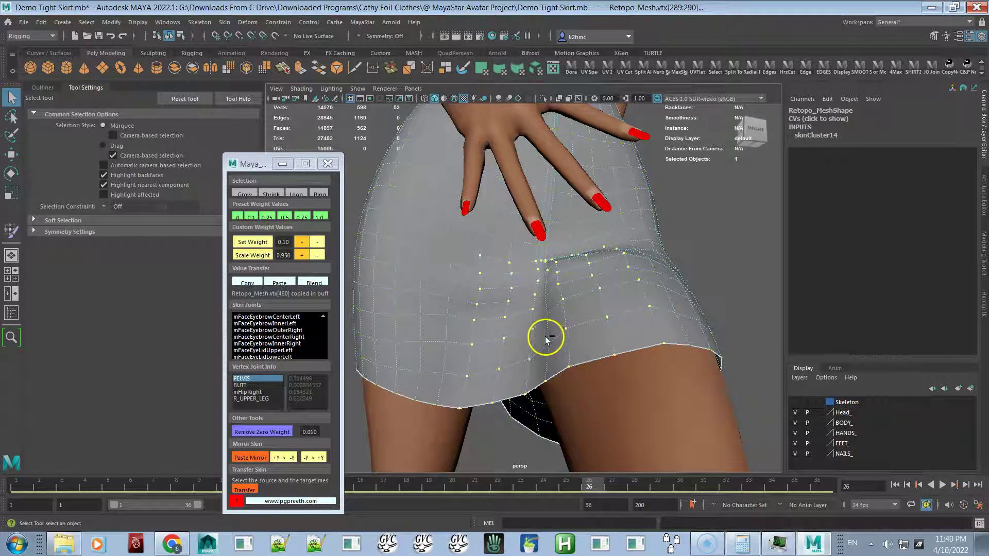
pyautogui.keyDown('ctrl'); pyautogui.click(545, 380); pyautogui.keyUp('ctrl')
pyautogui.keyDown('ctrl'); pyautogui.click(546, 284); pyautogui.keyUp('ctrl')
# Remove the remaining centre vertices at the crotch crease from the selection
pyautogui.scroll(5, 581, 320)
pyautogui.keyDown('alt'); pyautogui.moveTo(607, 332); pyautogui.dragTo(596, 353); pyautogui.keyUp('alt')
pyautogui.keyDown('alt'); pyautogui.moveTo(596, 353); pyautogui.dragTo(617, 361, button='right'); pyautogui.keyUp('alt')
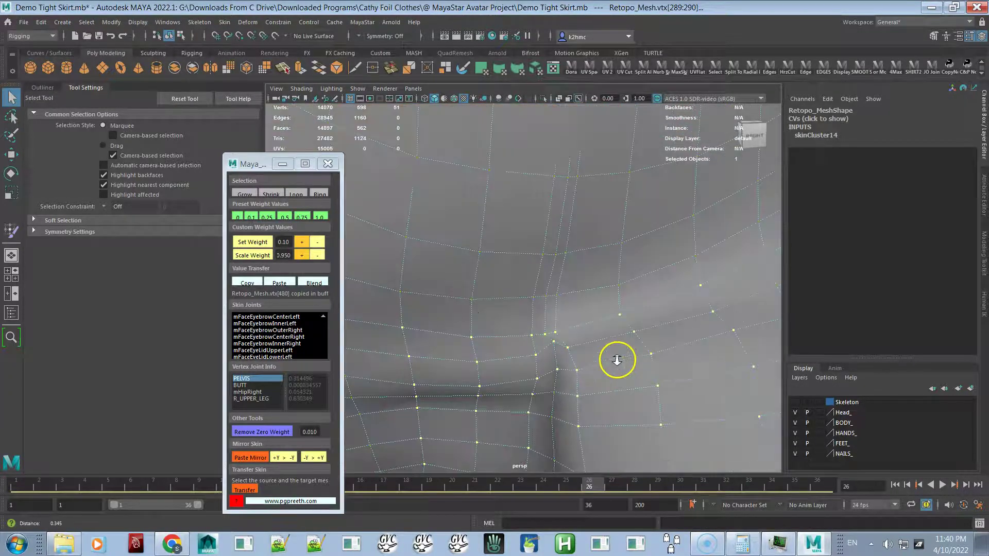
pyautogui.keyDown('ctrl'); pyautogui.click(557, 369); pyautogui.keyUp('ctrl')
pyautogui.keyDown('ctrl'); pyautogui.click(545, 334); pyautogui.keyUp('ctrl')
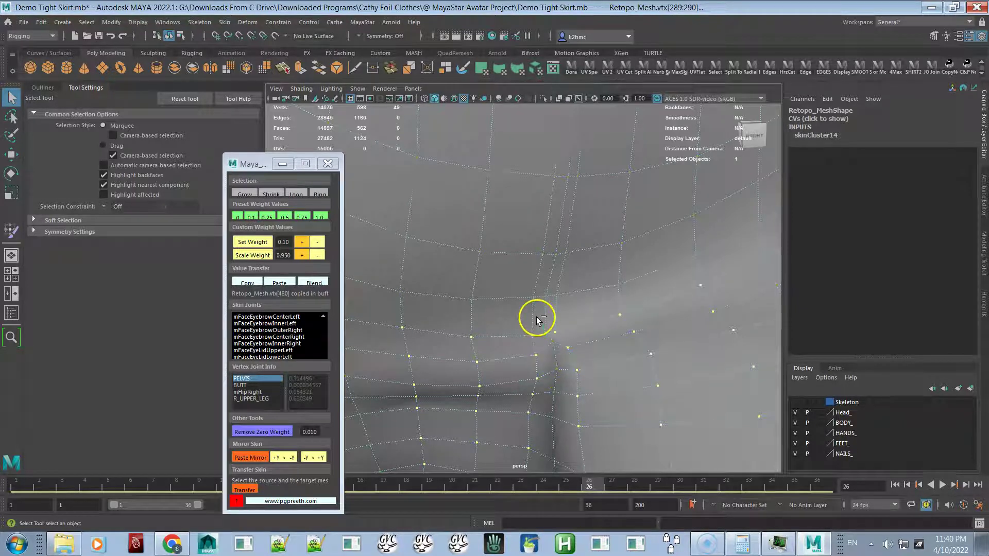
# Smooth the weights of the selected vertices on both sides of the centre line with one flood
pyautogui.keyDown('alt'); pyautogui.moveTo(596, 388); pyautogui.dragTo(552, 364, button='right'); pyautogui.keyUp('alt')
pyautogui.keyDown('alt'); pyautogui.moveTo(552, 364); pyautogui.dragTo(551, 309); pyautogui.keyUp('alt')
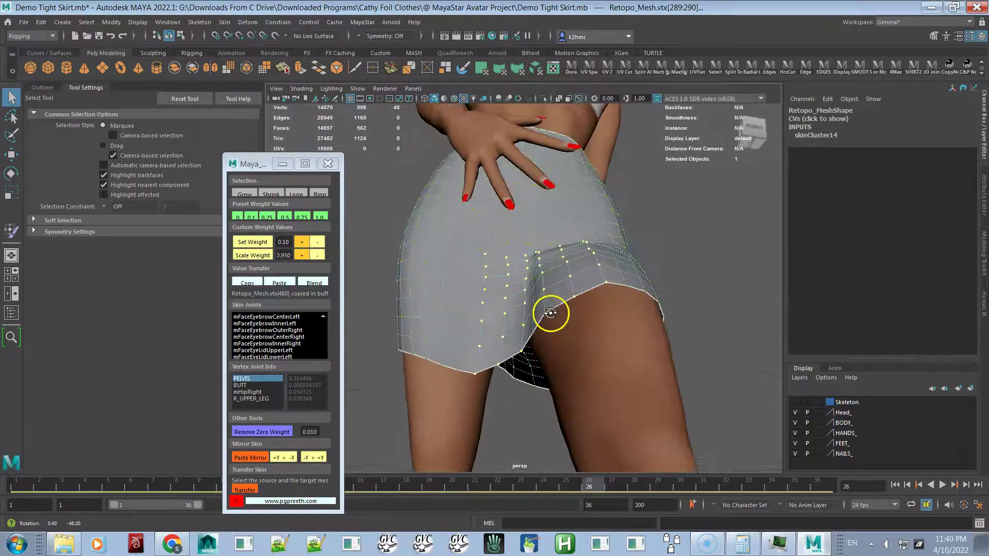
pyautogui.click(104, 194)
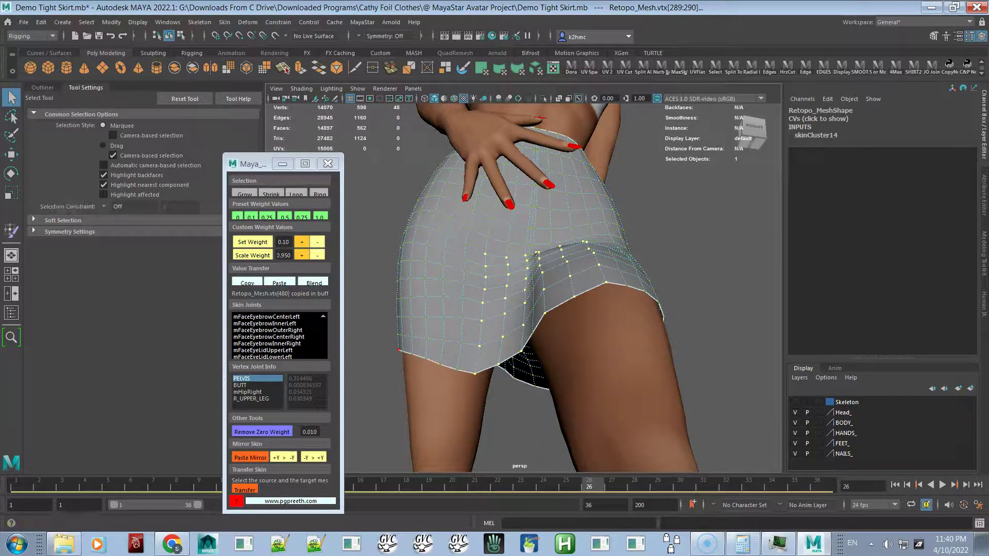
pyautogui.click(10, 231)
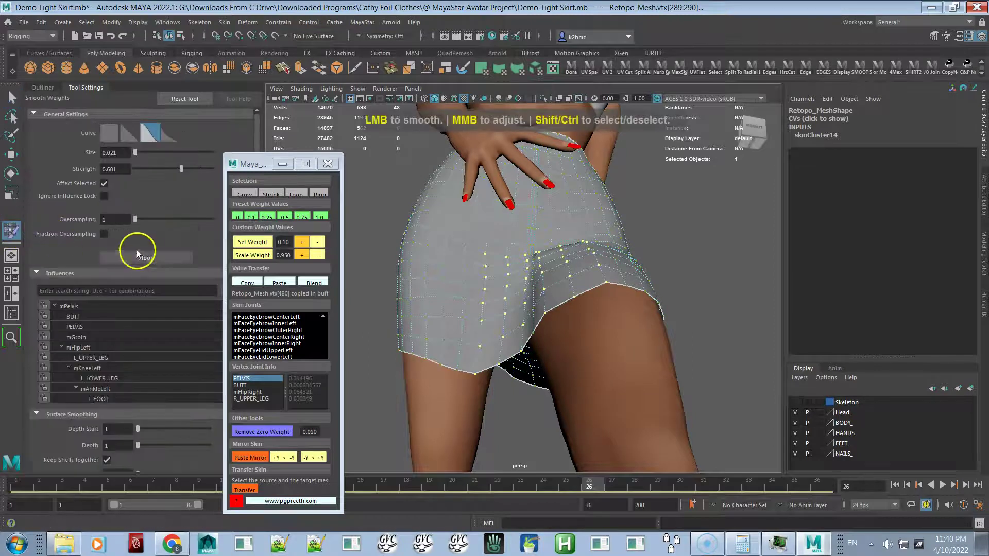
pyautogui.click(145, 258)
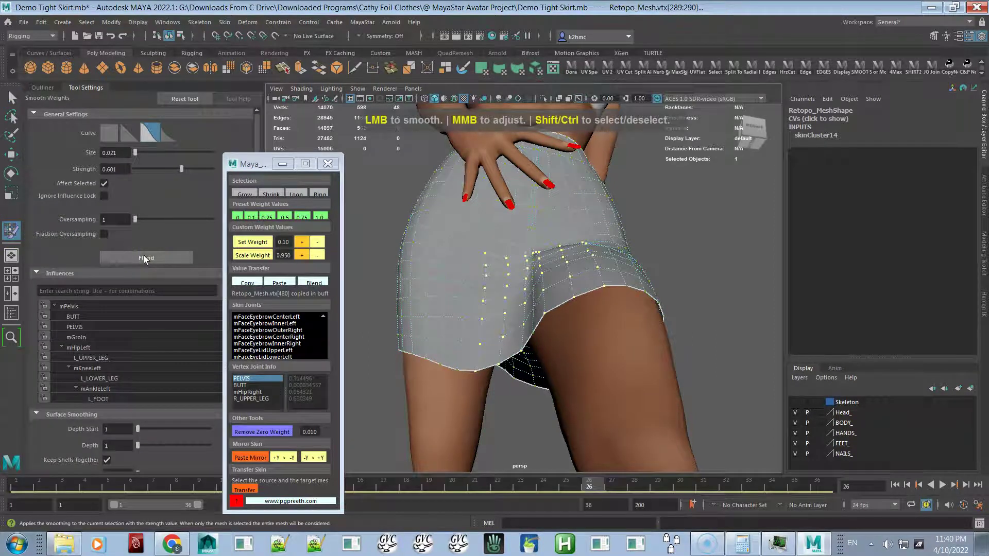
# Deselect the vertices around the crotch crease and clear the rest of the vertex selection
pyautogui.keyDown('alt'); pyautogui.moveTo(464, 302); pyautogui.dragTo(507, 314); pyautogui.keyUp('alt')
pyautogui.keyDown('alt'); pyautogui.moveTo(507, 314); pyautogui.dragTo(583, 389, button='right'); pyautogui.keyUp('alt')
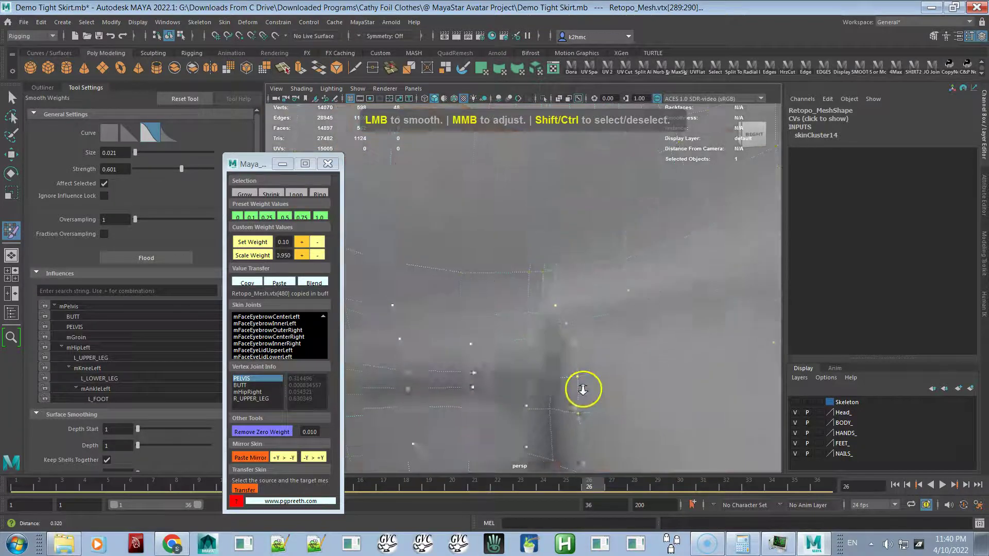
pyautogui.keyDown('alt'); pyautogui.moveTo(574, 389); pyautogui.dragTo(592, 376); pyautogui.keyUp('alt')
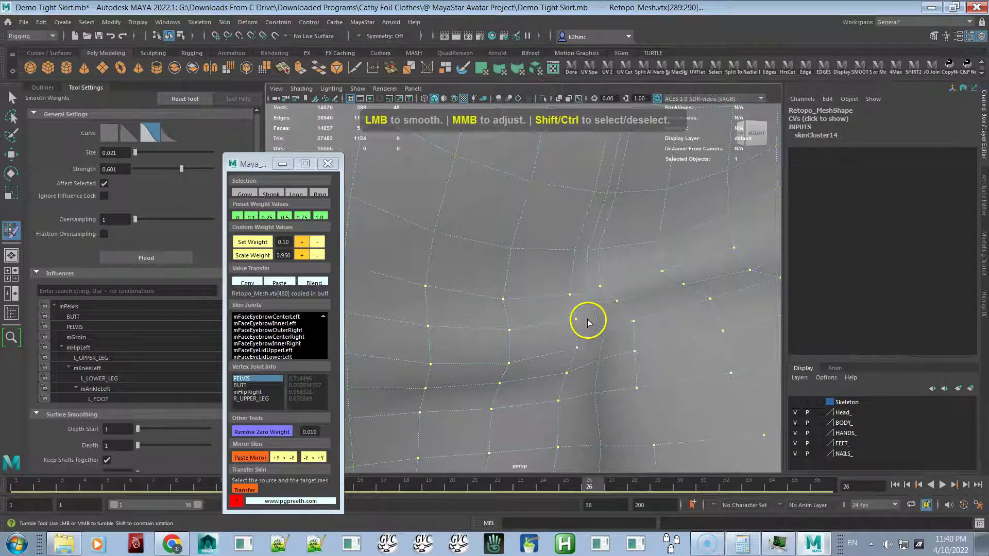
pyautogui.moveTo(590, 321)
pyautogui.mouseDown()
pyautogui.moveTo(566, 343)
pyautogui.moveTo(607, 316)
pyautogui.moveTo(630, 340)
pyautogui.moveTo(525, 380)
pyautogui.moveTo(482, 306)
pyautogui.moveTo(521, 328)
pyautogui.moveTo(418, 320)
pyautogui.moveTo(548, 296)
pyautogui.moveTo(674, 292)
pyautogui.mouseUp()
pyautogui.moveTo(791, 282)
pyautogui.mouseDown()
pyautogui.moveTo(745, 359)
pyautogui.moveTo(697, 334)
pyautogui.mouseUp()
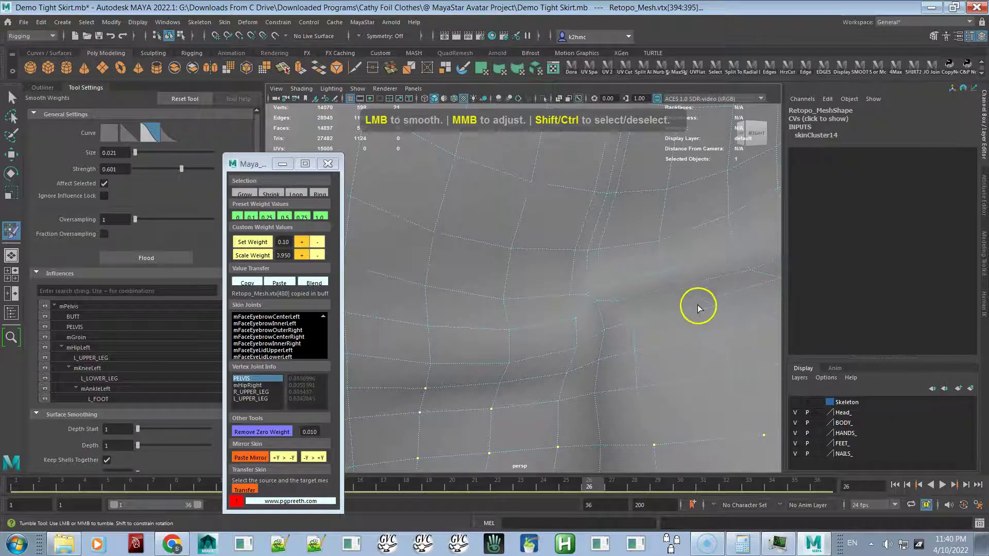
pyautogui.keyDown('alt'); pyautogui.moveTo(658, 323); pyautogui.dragTo(601, 265, button='right'); pyautogui.keyUp('alt')
pyautogui.moveTo(560, 322)
pyautogui.mouseDown()
pyautogui.moveTo(508, 335)
pyautogui.moveTo(503, 310)
pyautogui.moveTo(515, 333)
pyautogui.moveTo(494, 355)
pyautogui.moveTo(566, 350)
pyautogui.moveTo(571, 334)
pyautogui.moveTo(554, 337)
pyautogui.moveTo(589, 327)
pyautogui.moveTo(591, 364)
pyautogui.moveTo(567, 349)
pyautogui.mouseUp()
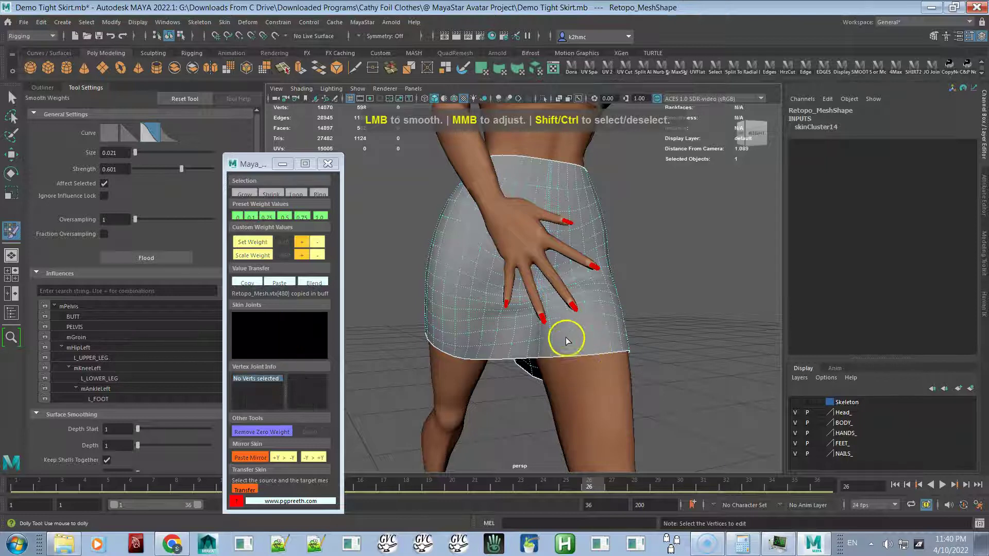
# Examine the skirt's crotch crease and leg area at frame 26 up close and from several angles
pyautogui.scroll(5, 543, 317)
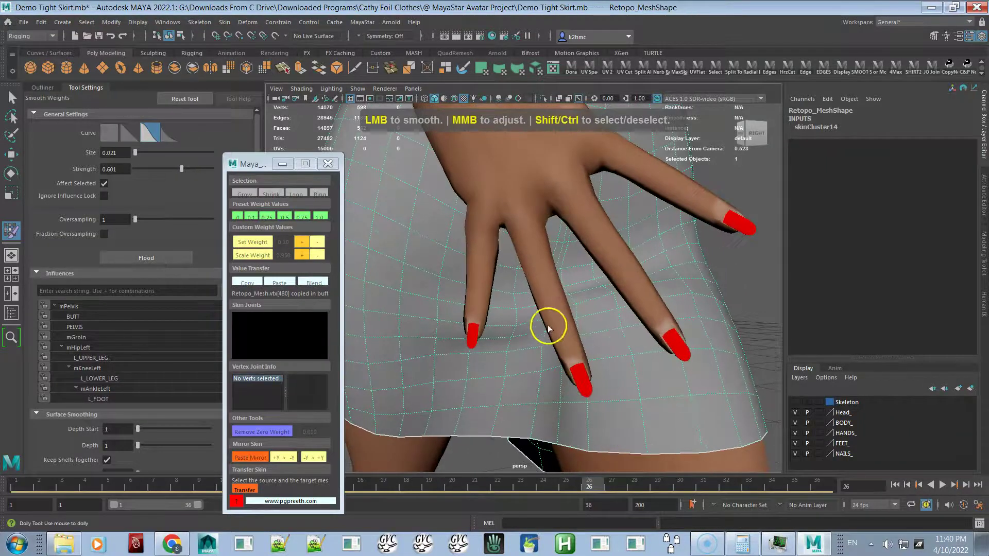
pyautogui.scroll(8, 548, 328)
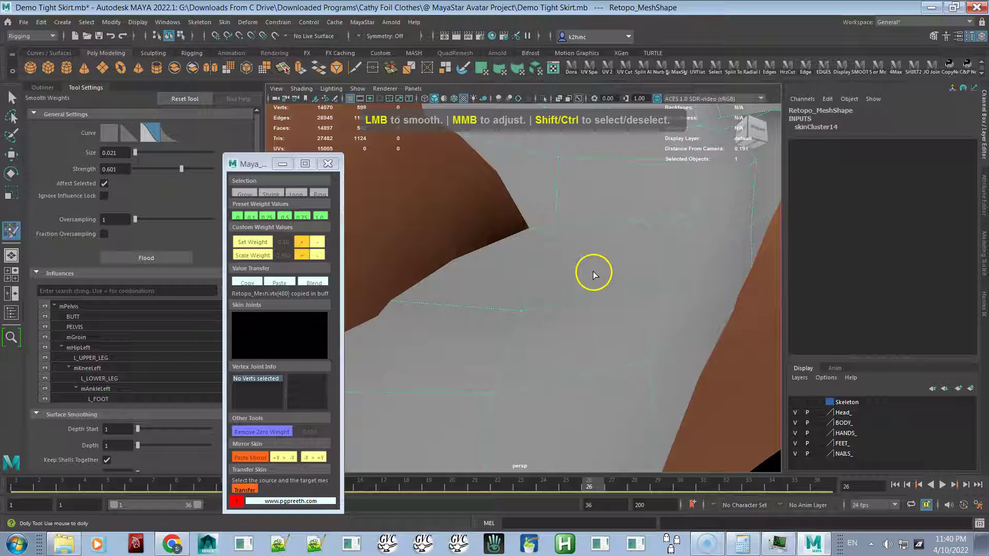
pyautogui.scroll(-5, 596, 283)
pyautogui.keyDown('alt'); pyautogui.moveTo(585, 261); pyautogui.dragTo(547, 341, button='middle'); pyautogui.keyUp('alt')
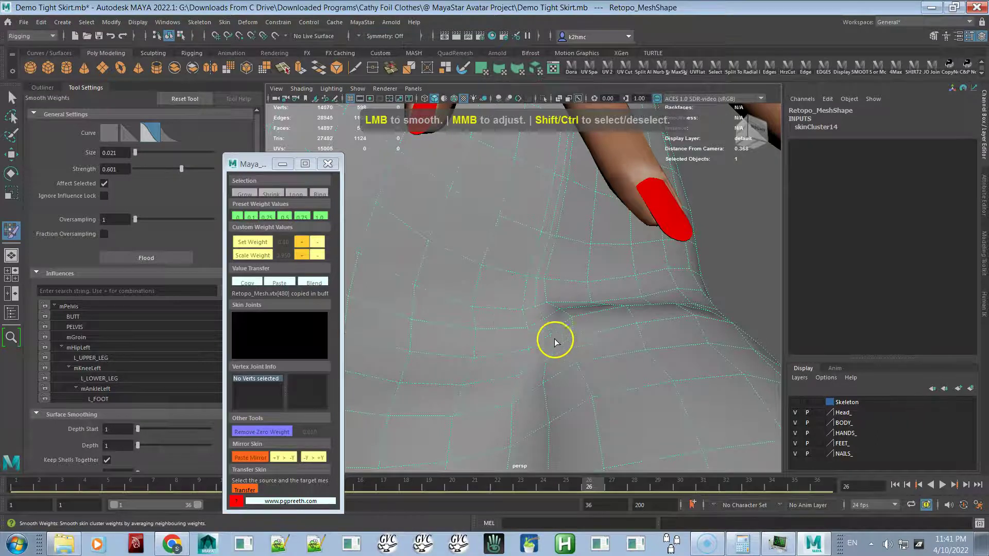
pyautogui.scroll(-5, 566, 350)
pyautogui.moveTo(558, 338)
pyautogui.keyDown('alt'); pyautogui.mouseDown()
pyautogui.moveTo(533, 367)
pyautogui.moveTo(537, 305)
pyautogui.moveTo(525, 314)
pyautogui.moveTo(513, 292)
pyautogui.moveTo(548, 381)
pyautogui.mouseUp(); pyautogui.keyUp('alt')
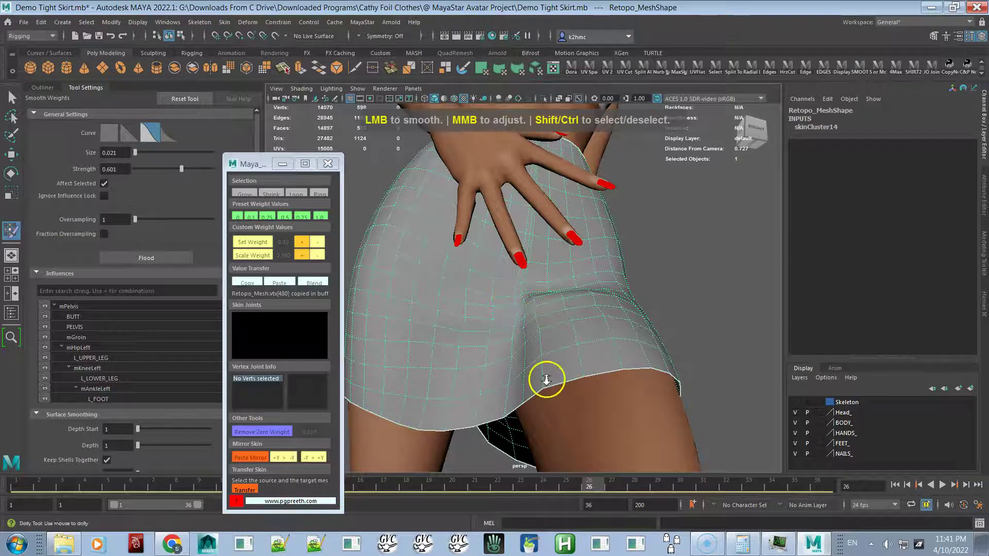
pyautogui.scroll(-5, 546, 380)
pyautogui.keyDown('alt'); pyautogui.moveTo(503, 320); pyautogui.dragTo(473, 410); pyautogui.keyUp('alt')
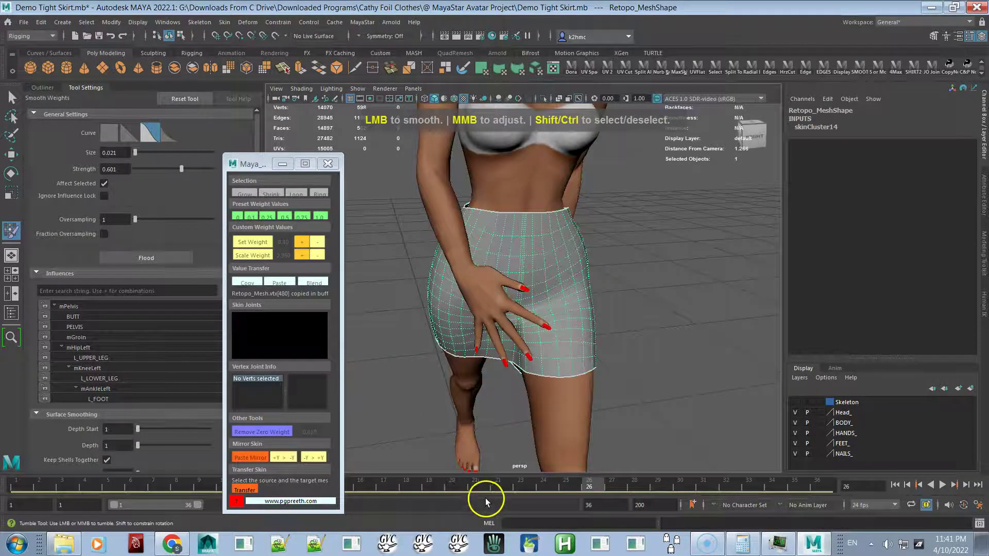
# Play the walk cycle, then stop and examine the back of the skirt and its crease around frame 25
pyautogui.hotkey('alt', 'v')
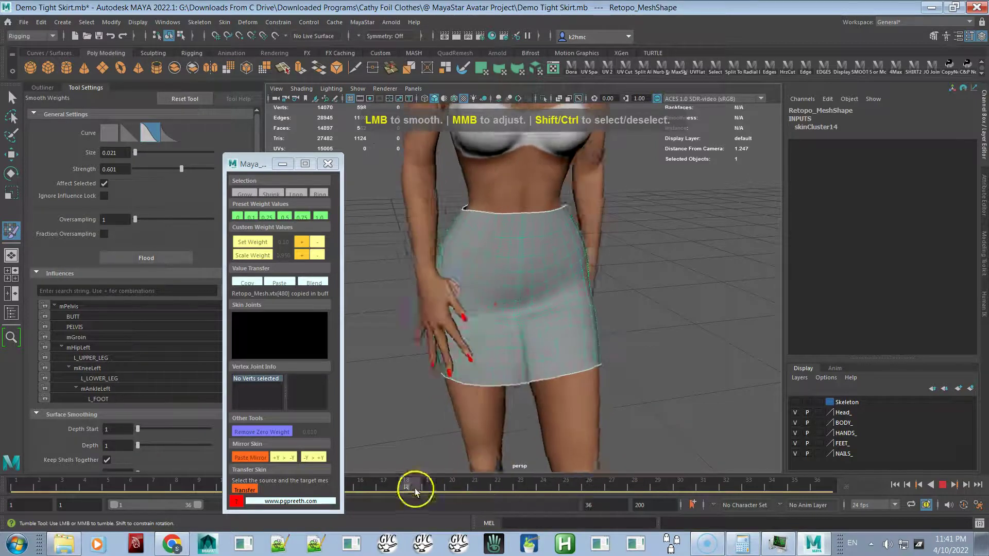
pyautogui.hotkey('alt', 'v')
pyautogui.keyDown('alt'); pyautogui.moveTo(570, 453); pyautogui.dragTo(711, 309); pyautogui.keyUp('alt')
pyautogui.keyDown('alt'); pyautogui.moveTo(653, 314); pyautogui.dragTo(755, 342, button='right'); pyautogui.keyUp('alt')
pyautogui.moveTo(645, 331)
pyautogui.keyDown('alt'); pyautogui.mouseDown()
pyautogui.moveTo(625, 302)
pyautogui.moveTo(572, 298)
pyautogui.moveTo(580, 309)
pyautogui.moveTo(585, 293)
pyautogui.moveTo(612, 293)
pyautogui.moveTo(590, 307)
pyautogui.mouseUp(); pyautogui.keyUp('alt')
pyautogui.keyDown('alt'); pyautogui.moveTo(589, 307); pyautogui.dragTo(616, 346, button='right'); pyautogui.keyUp('alt')
pyautogui.moveTo(550, 444)
pyautogui.mouseDown()
pyautogui.moveTo(570, 405)
pyautogui.moveTo(545, 357)
pyautogui.moveTo(535, 272)
pyautogui.moveTo(517, 244)
pyautogui.moveTo(522, 196)
pyautogui.moveTo(536, 177)
pyautogui.mouseUp()
pyautogui.keyDown('alt'); pyautogui.moveTo(527, 267); pyautogui.dragTo(538, 240, button='right'); pyautogui.keyUp('alt')
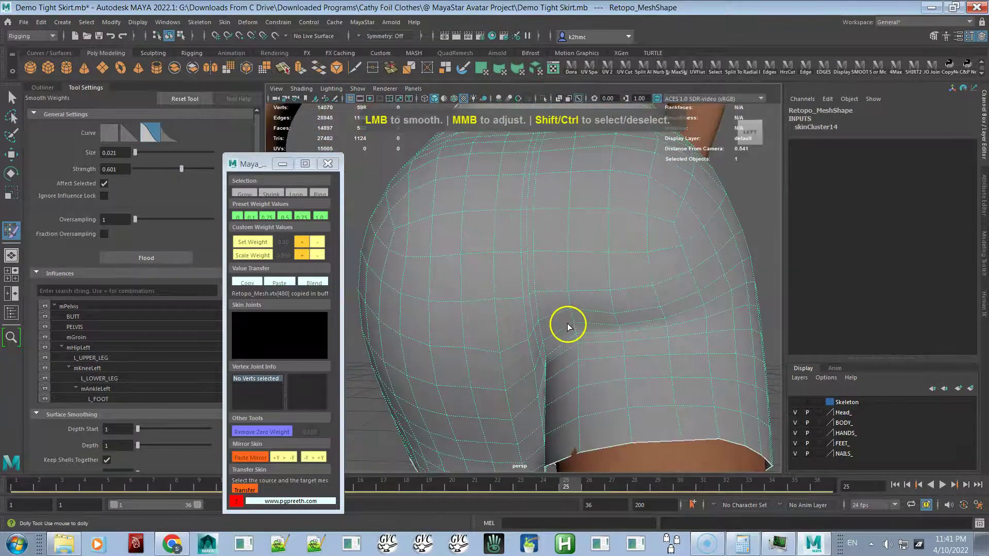
pyautogui.keyDown('alt'); pyautogui.moveTo(567, 324); pyautogui.dragTo(556, 298, button='right'); pyautogui.keyUp('alt')
pyautogui.keyDown('alt'); pyautogui.moveTo(556, 299); pyautogui.dragTo(556, 328); pyautogui.keyUp('alt')
pyautogui.keyDown('alt'); pyautogui.moveTo(556, 402); pyautogui.dragTo(583, 404); pyautogui.keyUp('alt')
pyautogui.keyDown('alt'); pyautogui.moveTo(583, 404); pyautogui.dragTo(585, 459, button='right'); pyautogui.keyUp('alt')
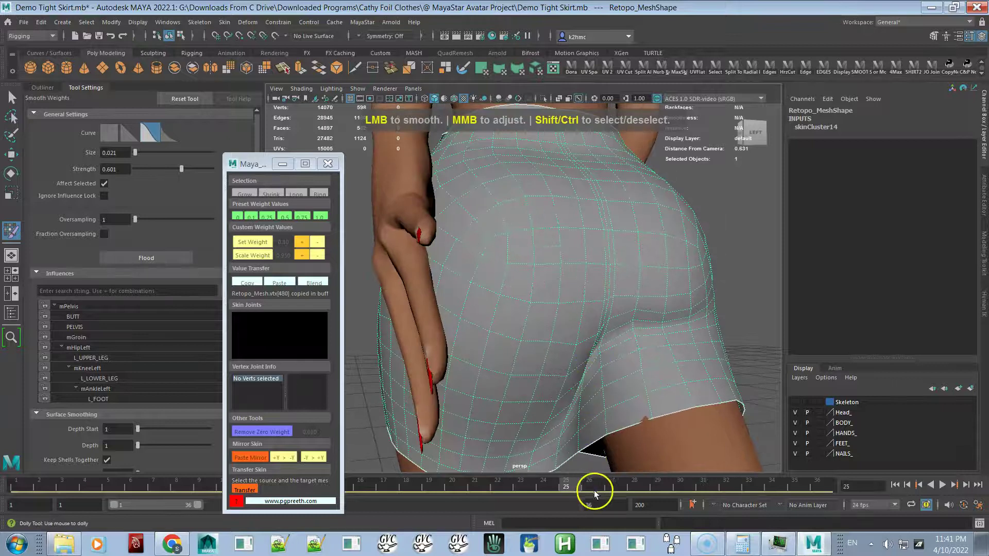
# At frame 26, select the rear hem vertex where the thigh pokes through and scale up its R_UPPER_LEG weight
pyautogui.moveTo(594, 484)
pyautogui.mouseDown()
pyautogui.moveTo(642, 478)
pyautogui.moveTo(574, 485)
pyautogui.moveTo(588, 486)
pyautogui.mouseUp()
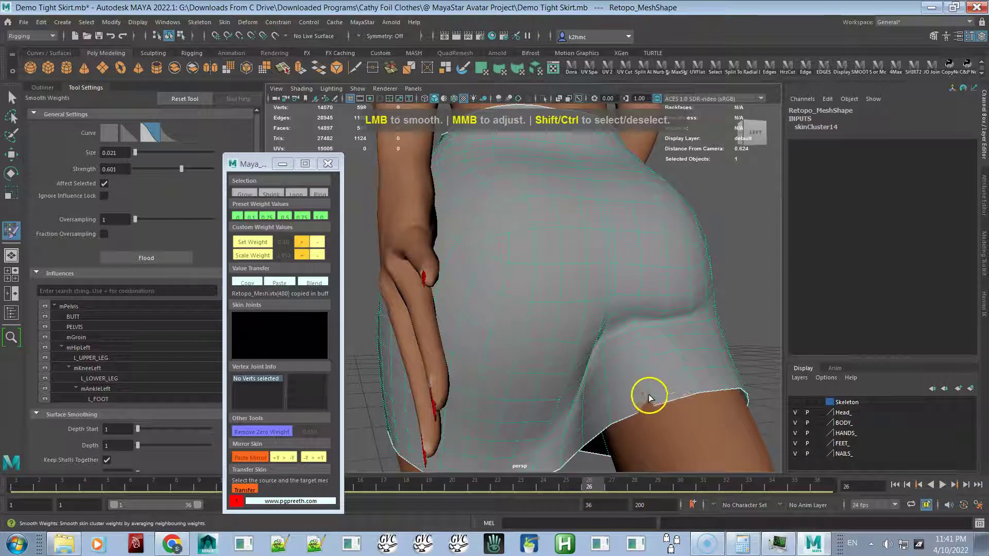
pyautogui.press('q')
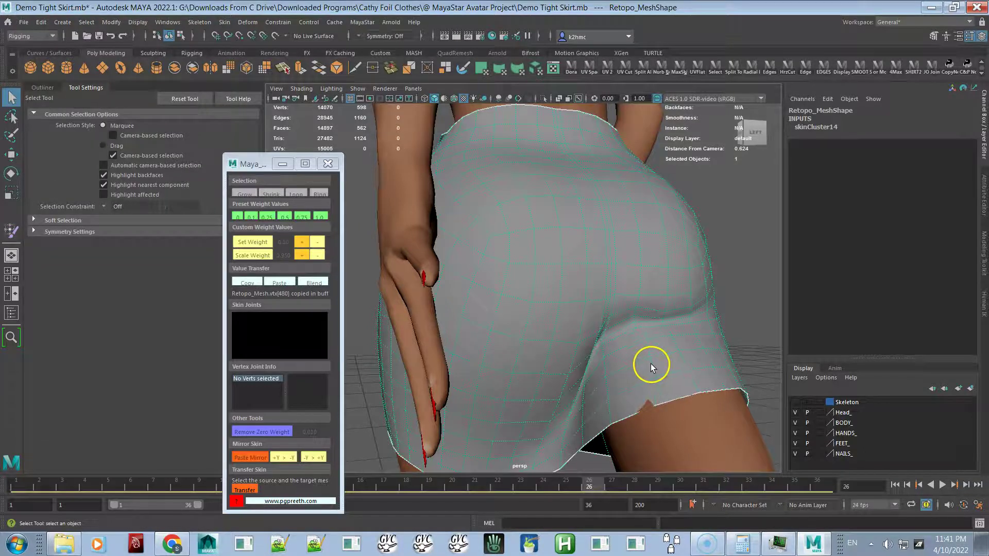
pyautogui.click(650, 364)
pyautogui.rightClick(650, 364)
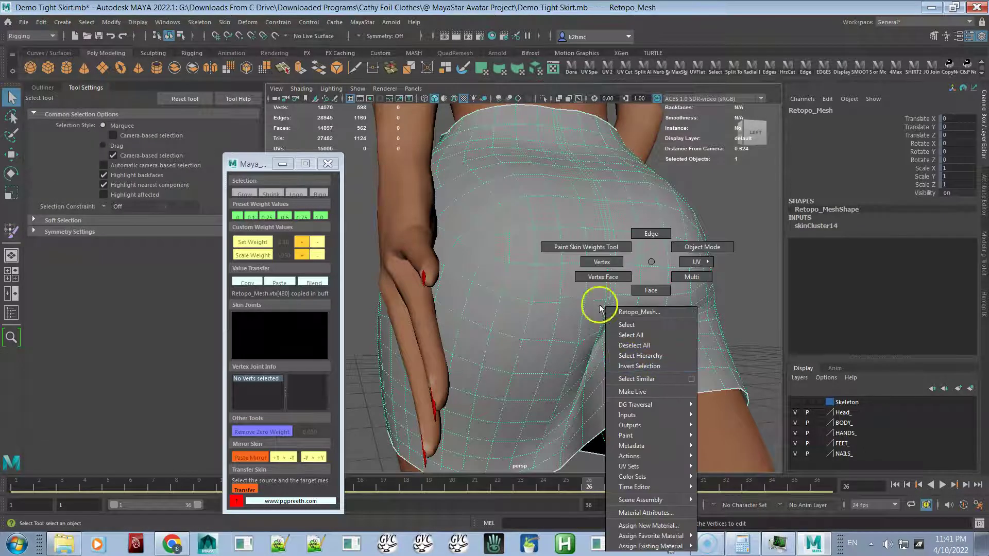
pyautogui.click(586, 261)
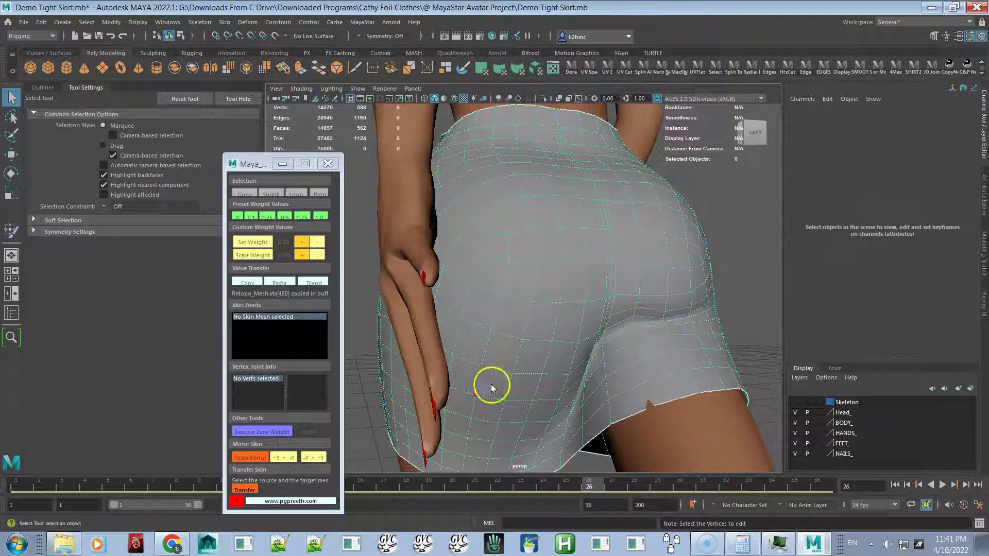
pyautogui.click(657, 406)
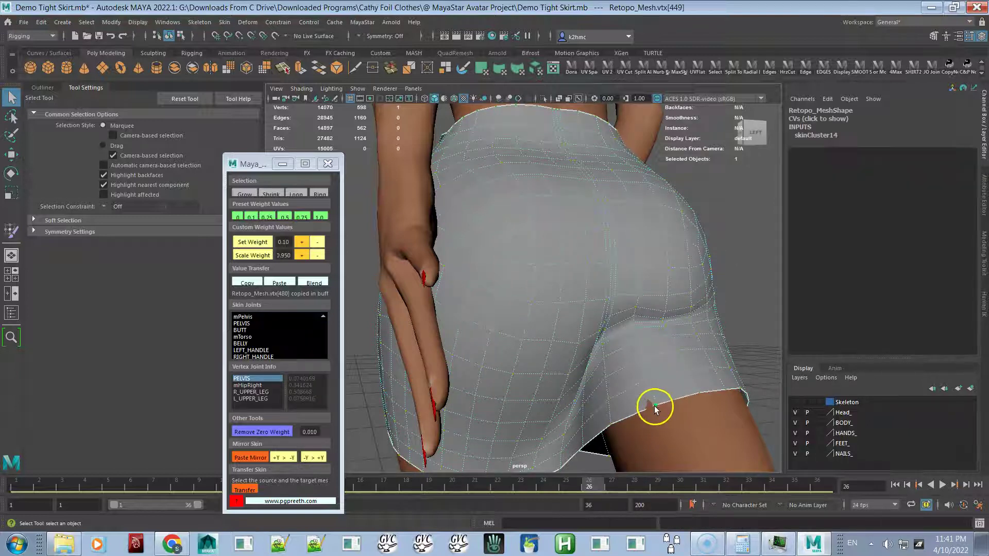
pyautogui.click(253, 392)
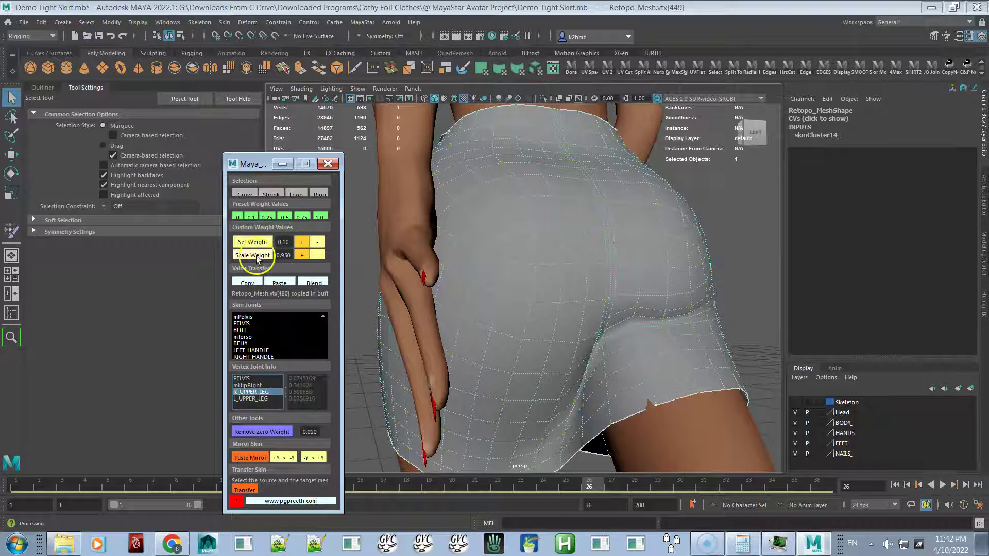
pyautogui.click(301, 256)
# Check the skirt's deformation from behind at frames 26 and 12, then from the front during walk playback
pyautogui.keyDown('alt'); pyautogui.moveTo(514, 353); pyautogui.dragTo(560, 373); pyautogui.keyUp('alt')
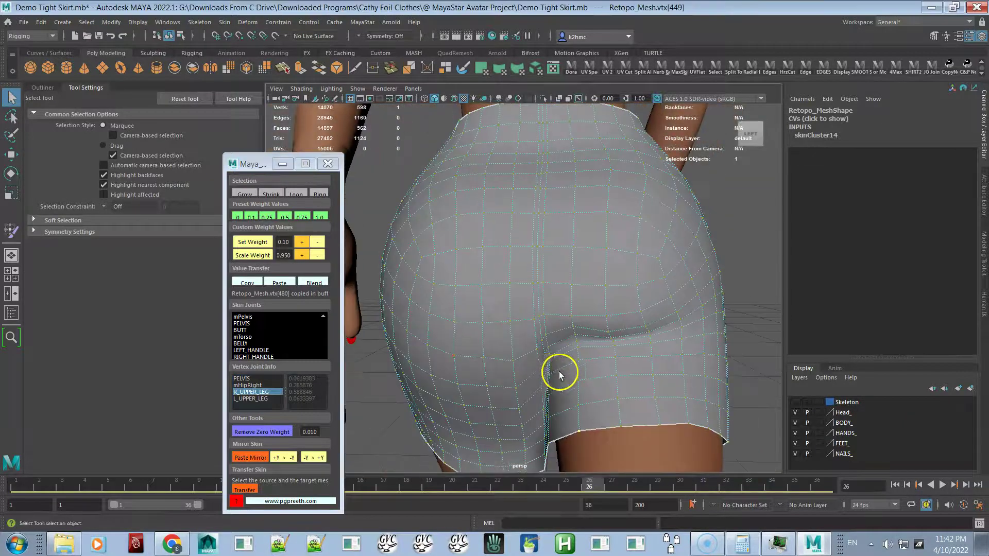
pyautogui.keyDown('alt'); pyautogui.moveTo(560, 373); pyautogui.dragTo(536, 342, button='right'); pyautogui.keyUp('alt')
pyautogui.moveTo(542, 478); pyautogui.dragTo(280, 487)
pyautogui.moveTo(494, 401)
pyautogui.keyDown('alt'); pyautogui.mouseDown()
pyautogui.moveTo(457, 386)
pyautogui.moveTo(484, 396)
pyautogui.mouseUp(); pyautogui.keyUp('alt')
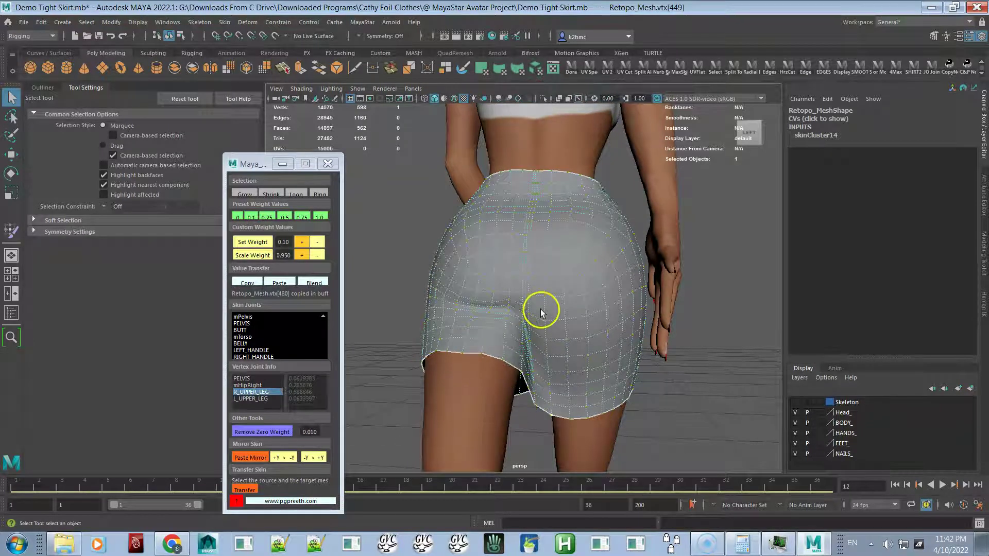
pyautogui.keyDown('alt'); pyautogui.moveTo(538, 308); pyautogui.dragTo(507, 280, button='right'); pyautogui.keyUp('alt')
pyautogui.keyDown('alt'); pyautogui.moveTo(564, 336); pyautogui.dragTo(529, 302); pyautogui.keyUp('alt')
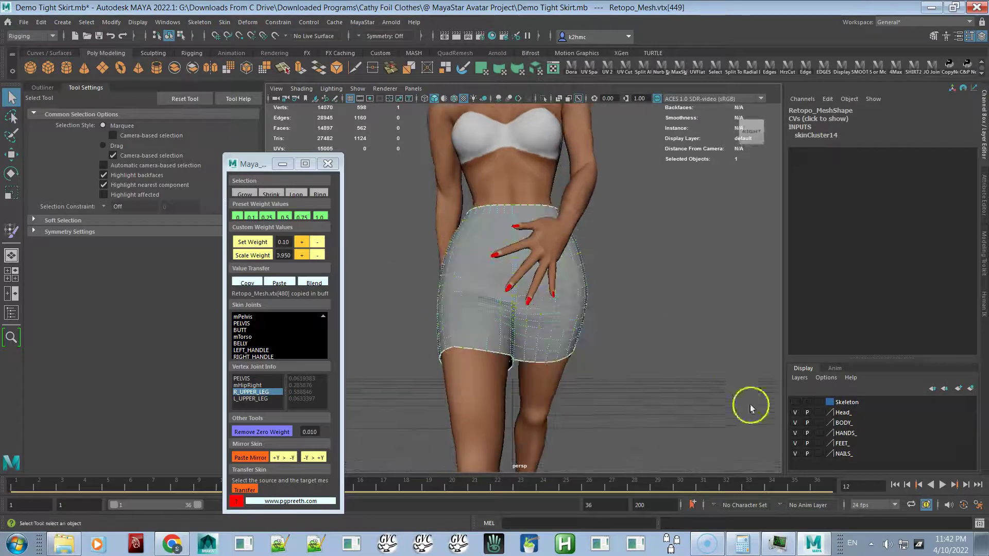
pyautogui.click(943, 486)
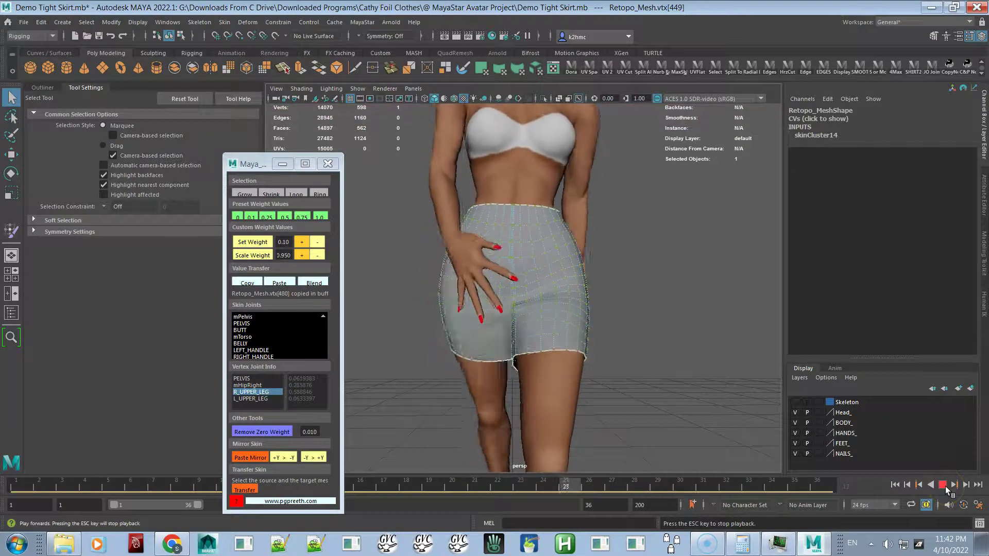
pyautogui.click(945, 486)
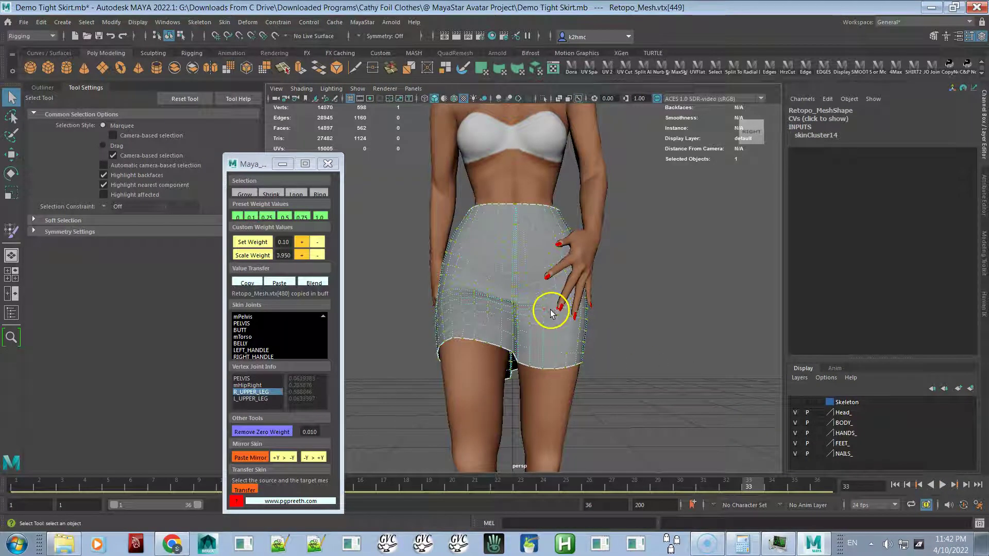
# Return the skirt to object mode, deselect it, and watch the walk from a low front view
pyautogui.rightClick(550, 262)
pyautogui.click(583, 247)
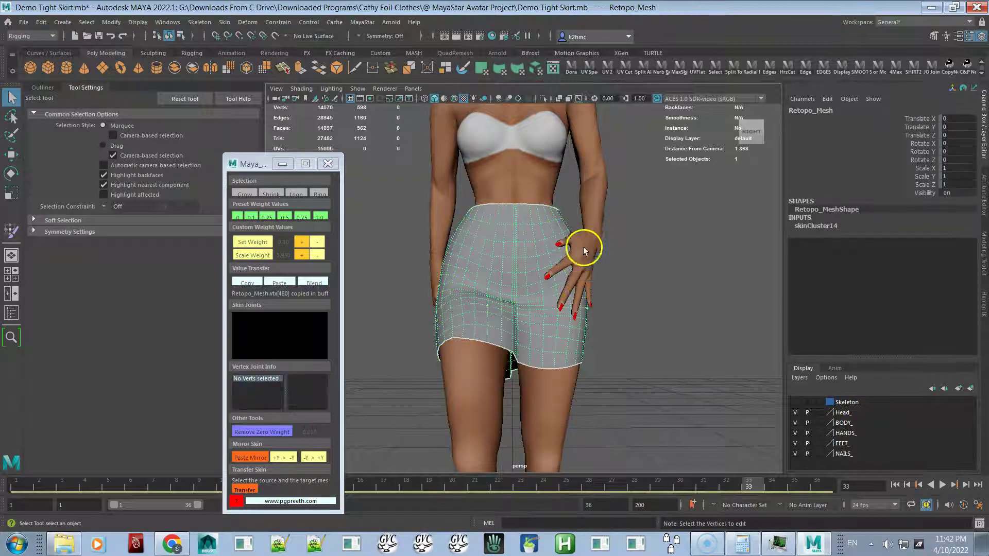
pyautogui.click(648, 320)
pyautogui.keyDown('alt'); pyautogui.moveTo(648, 319); pyautogui.dragTo(608, 322, button='right'); pyautogui.keyUp('alt')
pyautogui.keyDown('alt'); pyautogui.moveTo(608, 322); pyautogui.dragTo(612, 270); pyautogui.keyUp('alt')
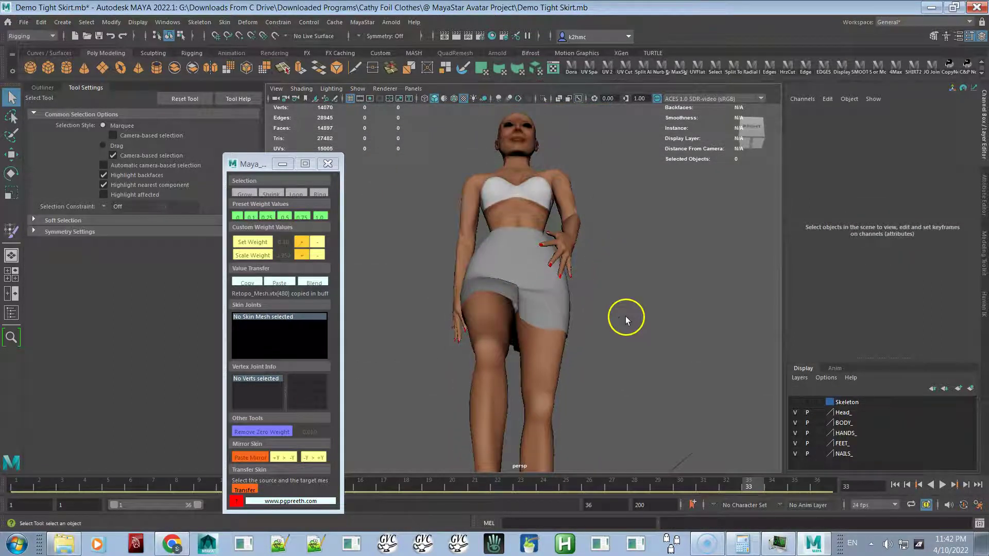
pyautogui.hotkey('alt', 'v')
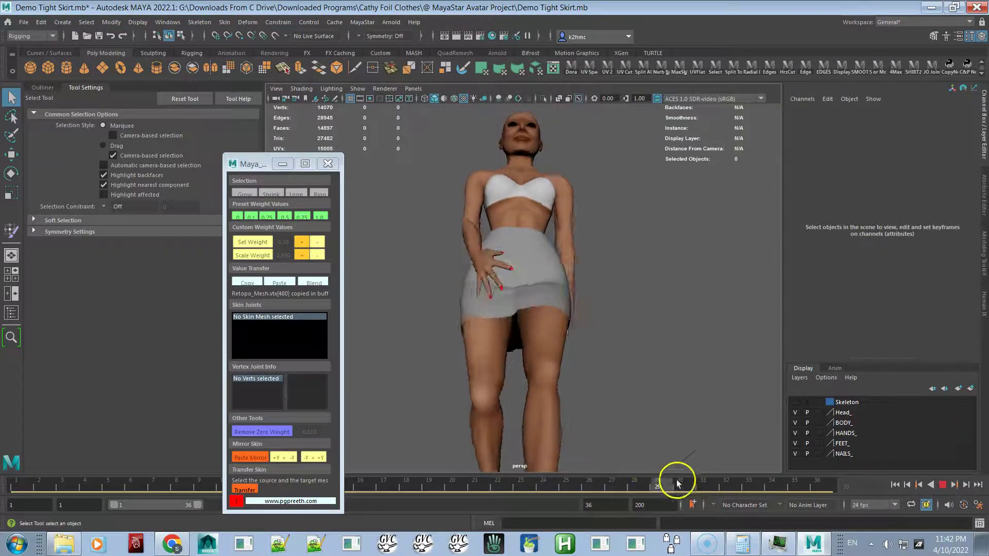
pyautogui.hotkey('alt', 'v')
# Select the skirt and examine its front crease and inner-leg hem at frame 33 with the Smooth Weights tool active
pyautogui.keyDown('alt'); pyautogui.moveTo(647, 403); pyautogui.dragTo(619, 426); pyautogui.keyUp('alt')
pyautogui.keyDown('alt'); pyautogui.moveTo(620, 427); pyautogui.dragTo(673, 376, button='right'); pyautogui.keyUp('alt')
pyautogui.click(518, 332)
pyautogui.keyDown('alt'); pyautogui.moveTo(518, 329); pyautogui.dragTo(603, 366, button='right'); pyautogui.keyUp('alt')
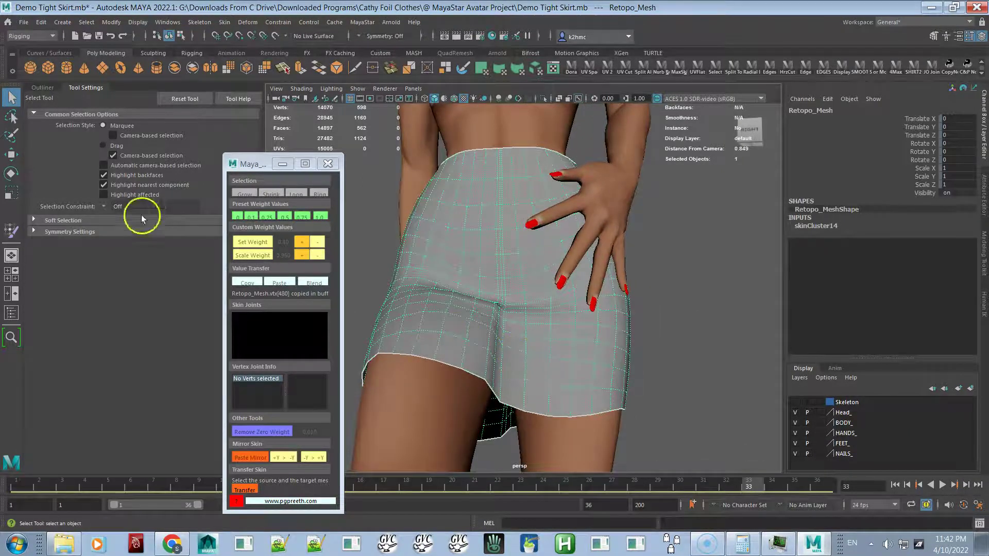
pyautogui.click(12, 231)
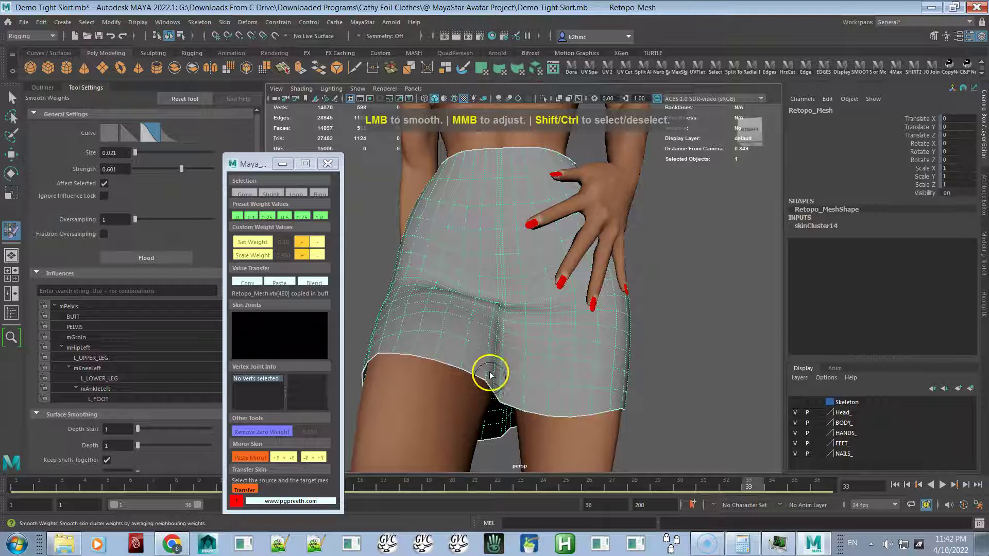
pyautogui.keyDown('alt'); pyautogui.moveTo(519, 309); pyautogui.dragTo(507, 277); pyautogui.keyUp('alt')
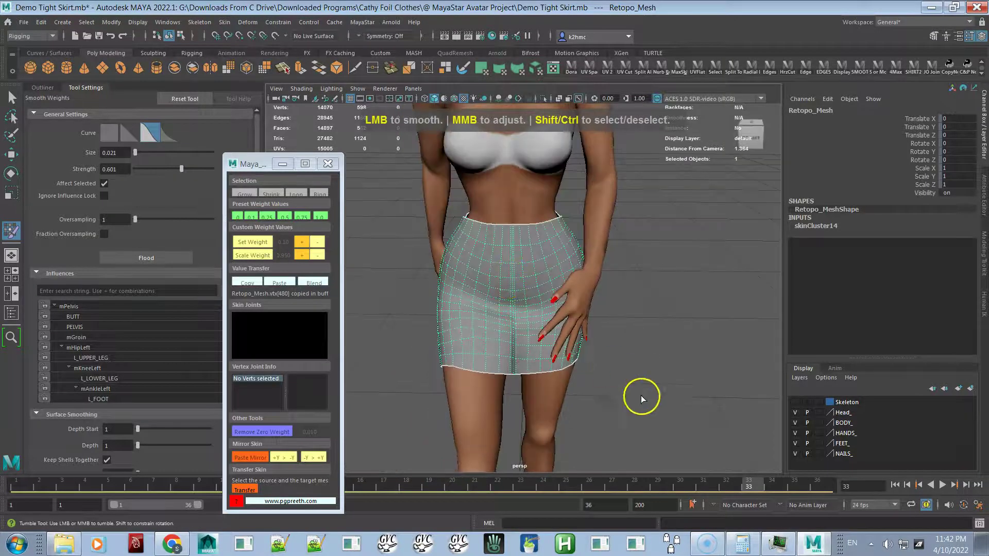
pyautogui.keyDown('alt'); pyautogui.moveTo(609, 400); pyautogui.dragTo(502, 336); pyautogui.keyUp('alt')
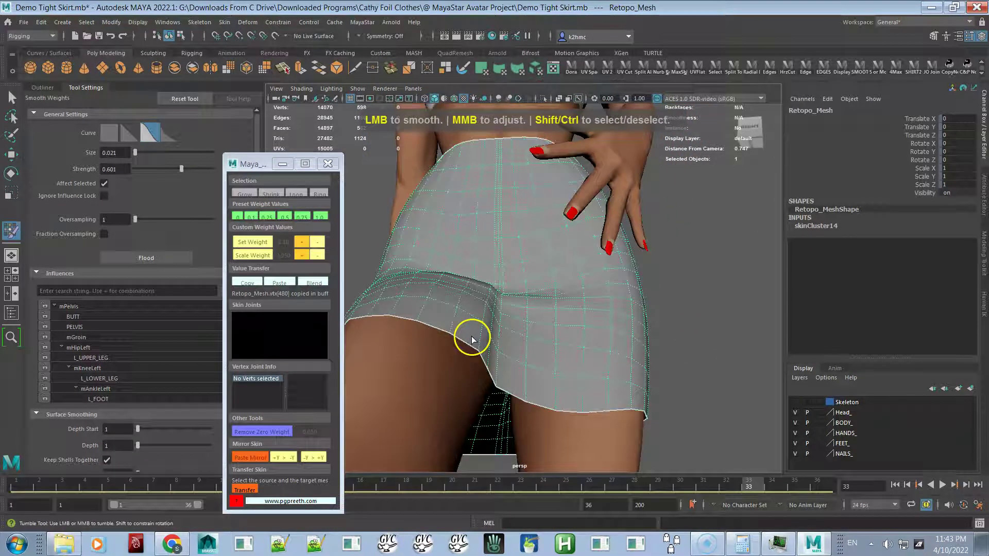
# Select the front hem vertex beside the centre line on the raised right leg and scale up its L_UPPER_LEG weight in several increments
pyautogui.press('q')
pyautogui.moveTo(471, 320); pyautogui.dragTo(434, 260, button='right')
pyautogui.click(479, 351)
pyautogui.press('Down')
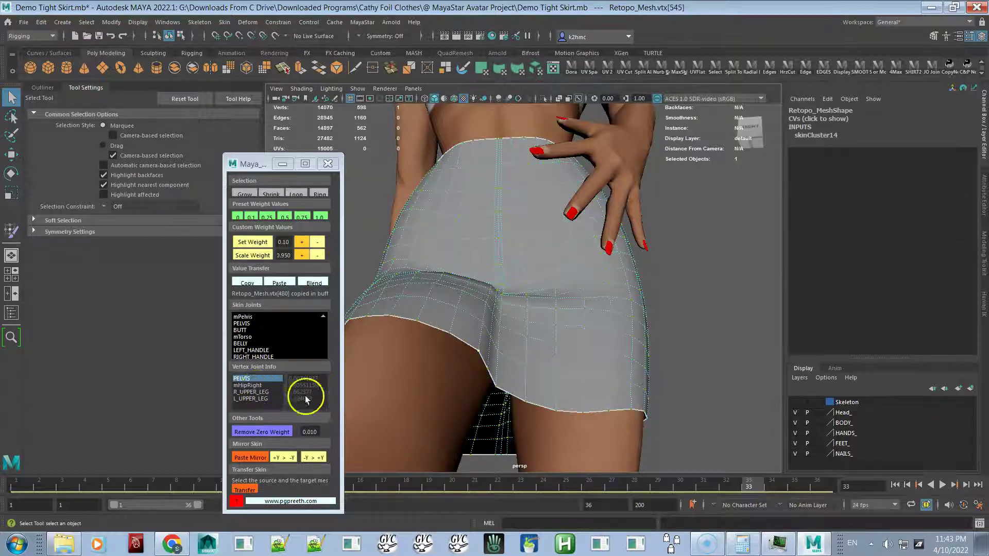
pyautogui.scroll(3, 375, 396)
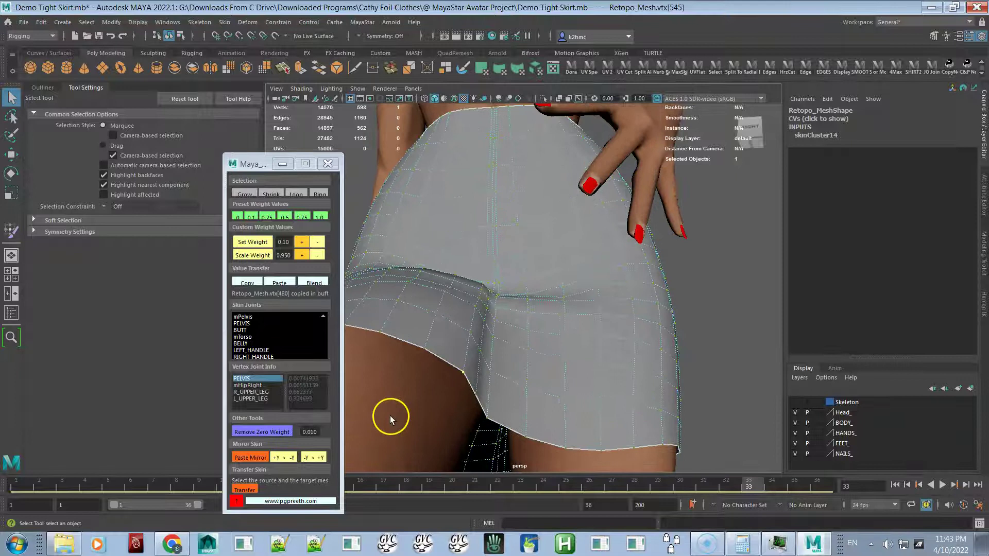
pyautogui.moveTo(391, 416)
pyautogui.keyDown('alt'); pyautogui.mouseDown()
pyautogui.moveTo(393, 395)
pyautogui.moveTo(397, 408)
pyautogui.mouseUp(); pyautogui.keyUp('alt')
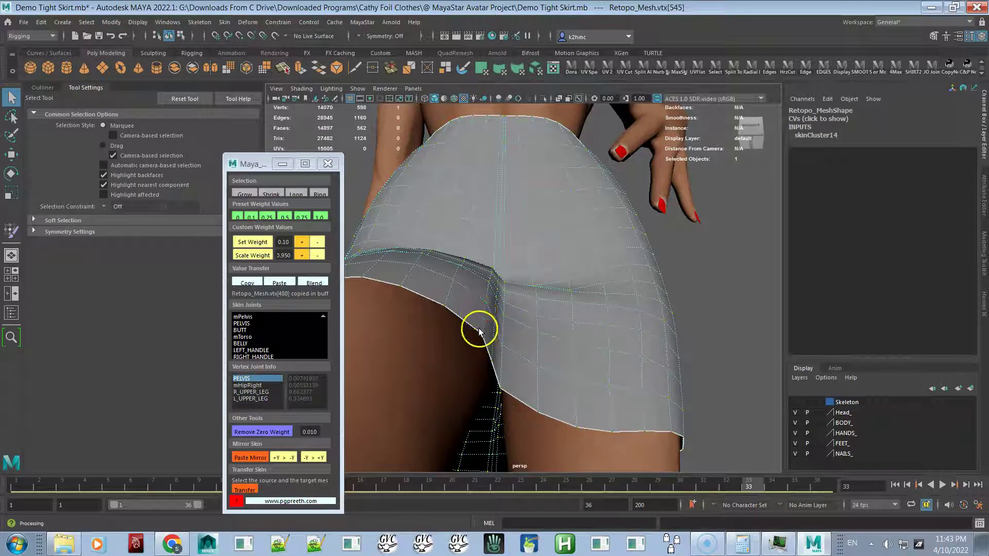
pyautogui.keyDown('alt'); pyautogui.moveTo(490, 339); pyautogui.dragTo(490, 332); pyautogui.keyUp('alt')
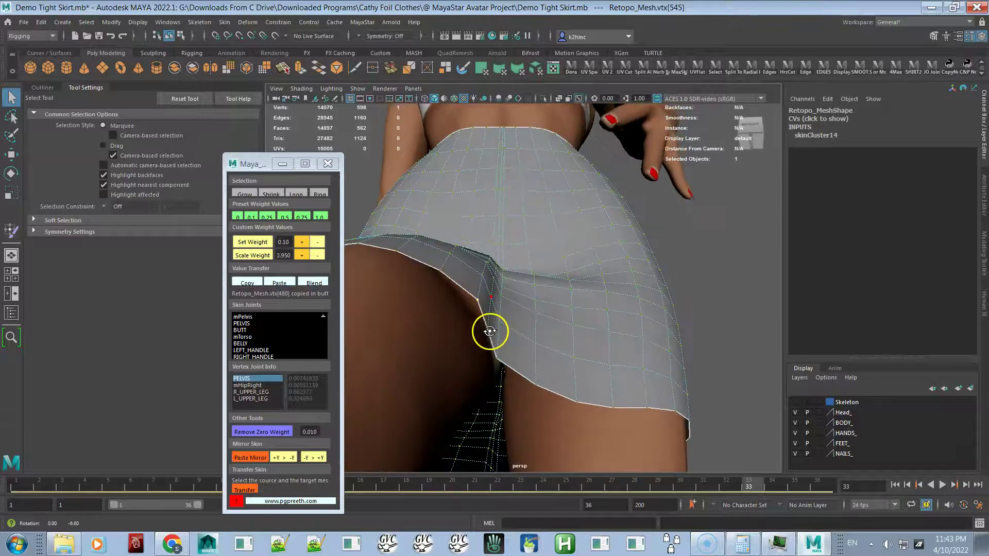
pyautogui.click(248, 398)
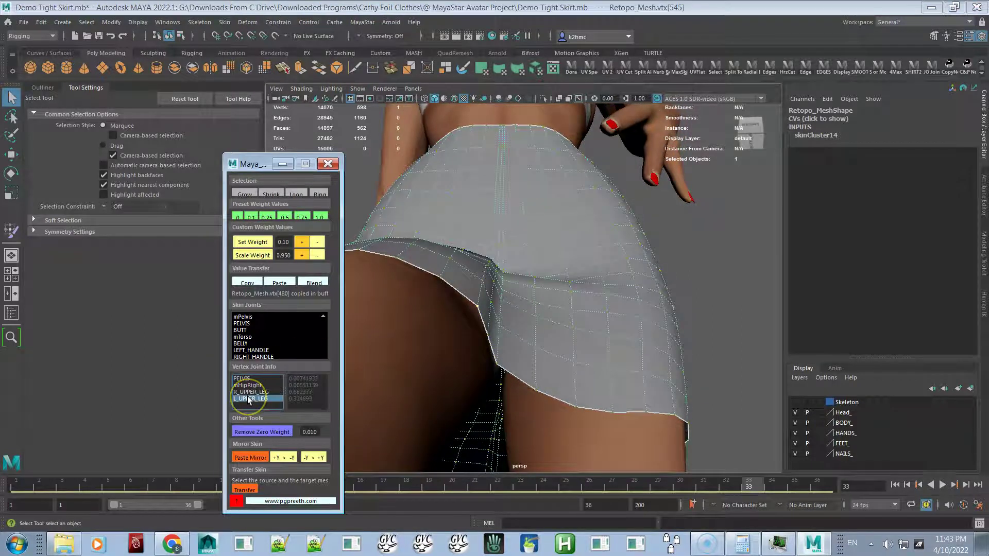
pyautogui.click(303, 254)
pyautogui.click(302, 255)
pyautogui.click(302, 254)
pyautogui.moveTo(424, 289)
pyautogui.keyDown('alt'); pyautogui.mouseDown()
pyautogui.moveTo(442, 282)
pyautogui.moveTo(441, 294)
pyautogui.mouseUp(); pyautogui.keyUp('alt')
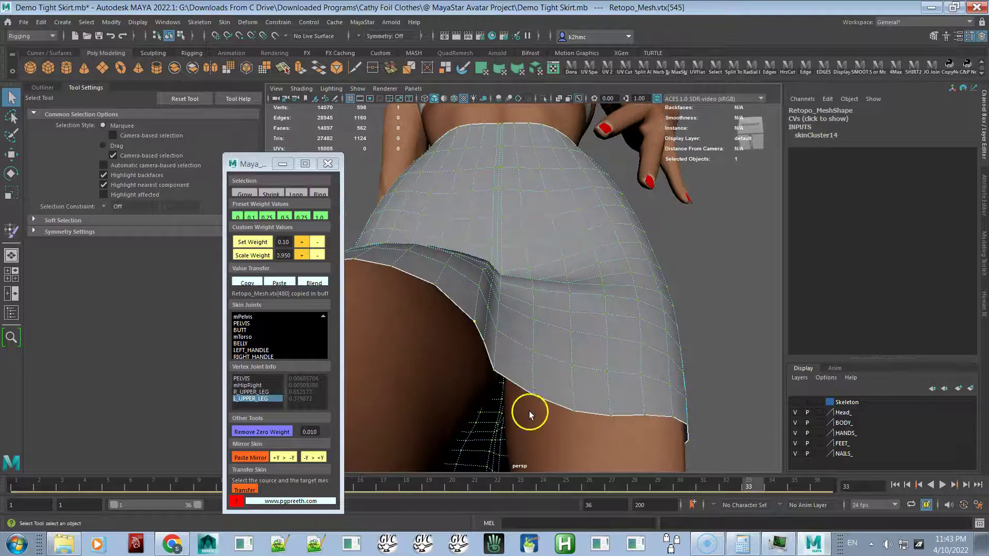
# Scale up the L_UPPER_LEG weight on each of the next two vertices above that hem vertex
pyautogui.click(478, 285)
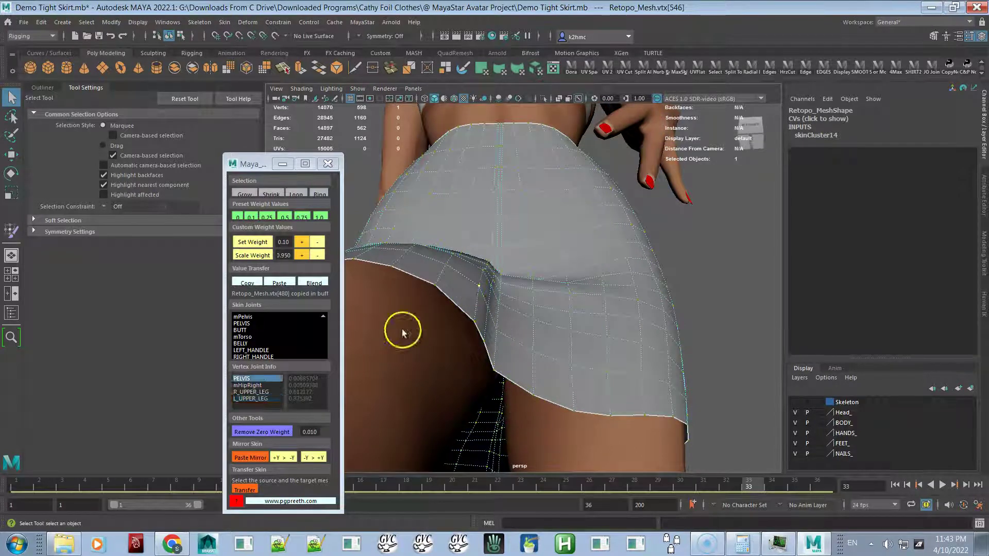
pyautogui.click(241, 399)
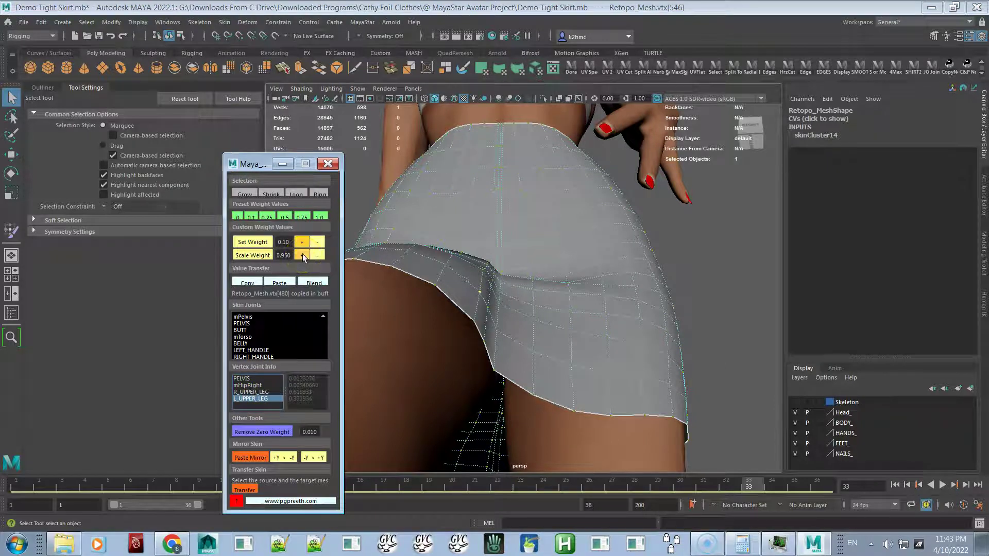
pyautogui.click(483, 269)
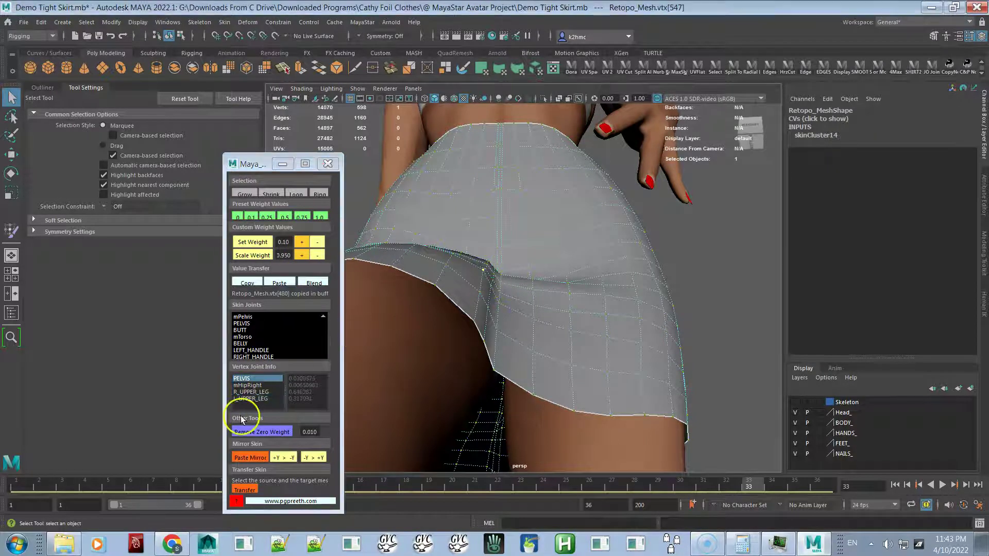
pyautogui.click(246, 399)
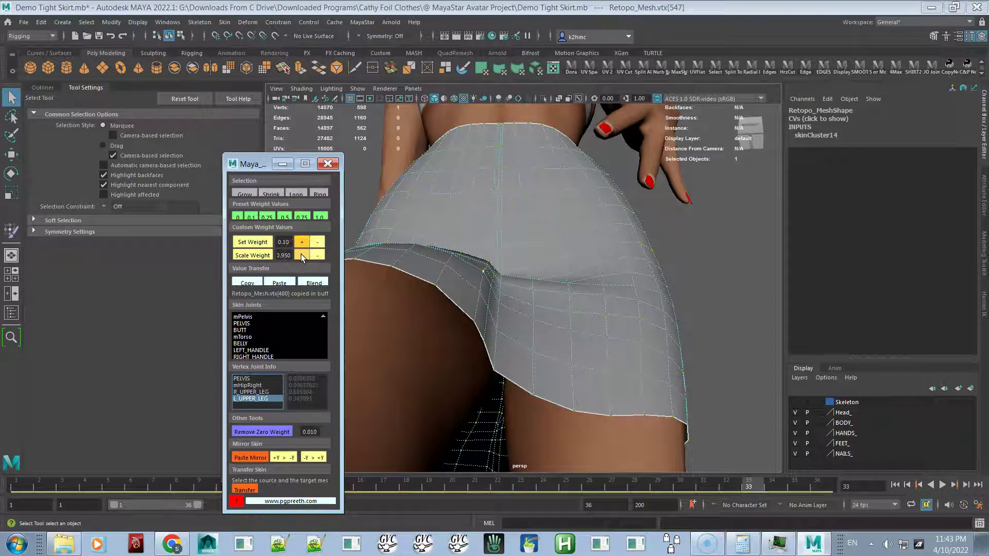
pyautogui.click(301, 255)
pyautogui.keyDown('alt'); pyautogui.moveTo(449, 265); pyautogui.dragTo(457, 294); pyautogui.keyUp('alt')
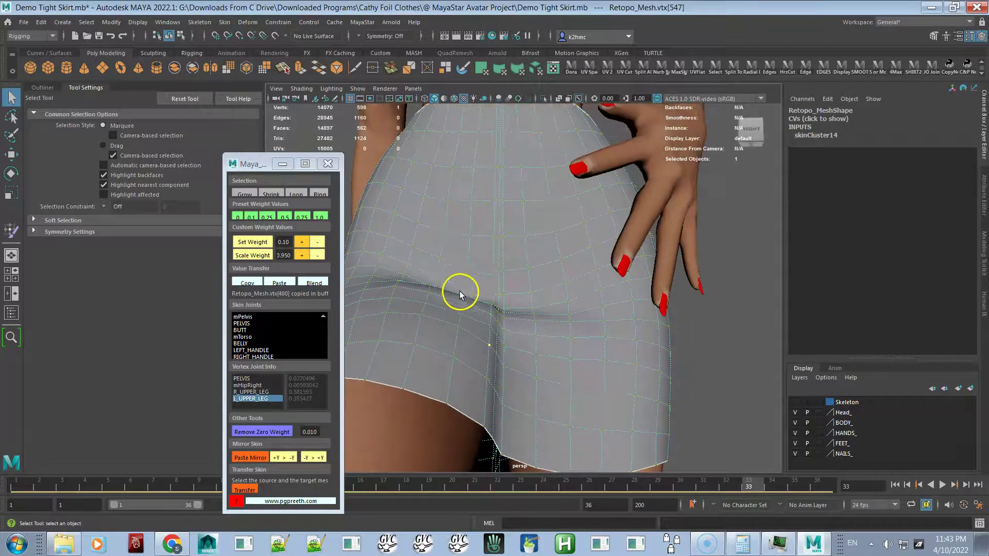
# At frame 24, select the matching vertices beside the centre line on the raised left leg and scale up their R_UPPER_LEG weight
pyautogui.keyDown('alt'); pyautogui.moveTo(562, 388); pyautogui.dragTo(543, 342, button='right'); pyautogui.keyUp('alt')
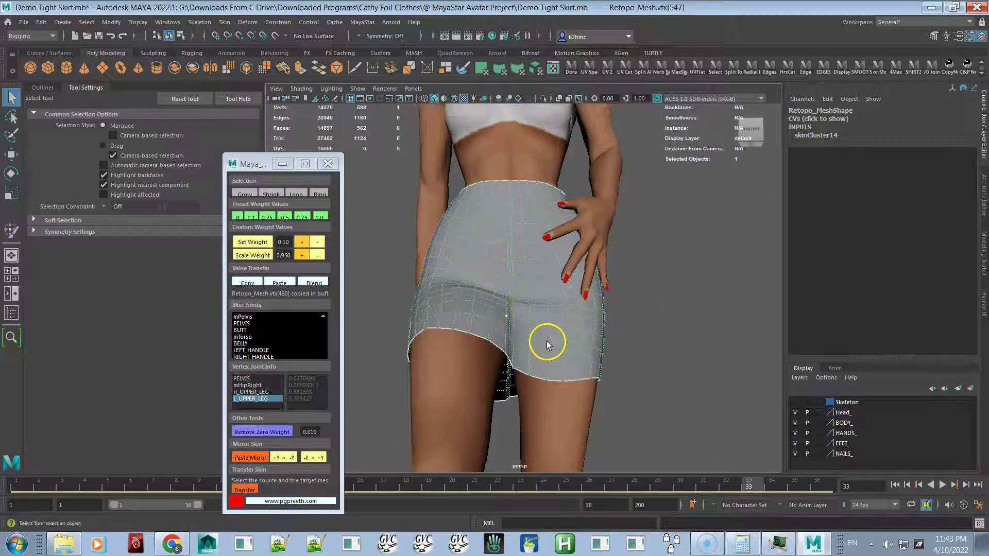
pyautogui.moveTo(527, 483); pyautogui.dragTo(554, 514)
pyautogui.keyDown('alt'); pyautogui.moveTo(615, 402); pyautogui.dragTo(633, 370, button='right'); pyautogui.keyUp('alt')
pyautogui.keyDown('alt'); pyautogui.moveTo(633, 370); pyautogui.dragTo(532, 369); pyautogui.keyUp('alt')
pyautogui.click(531, 369)
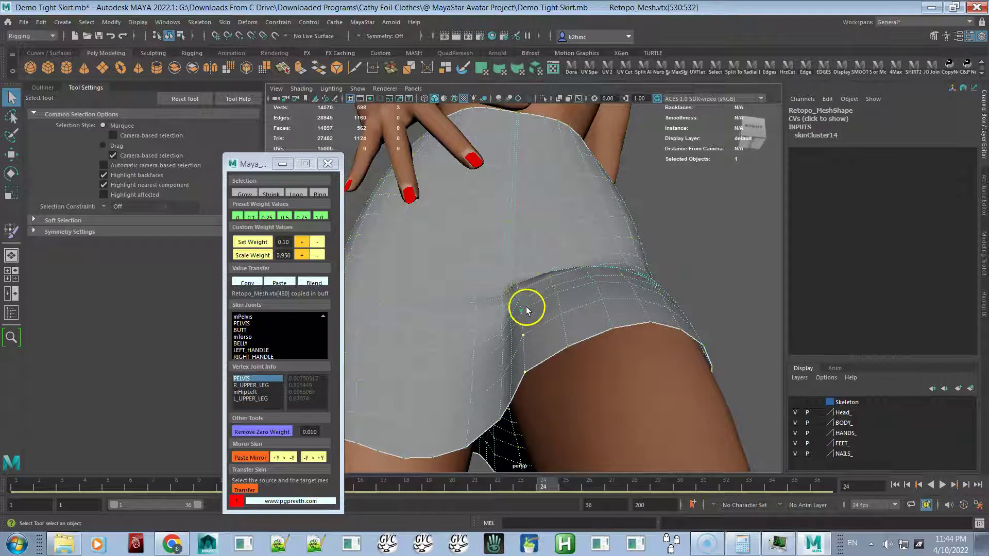
pyautogui.click(258, 386)
pyautogui.click(301, 255)
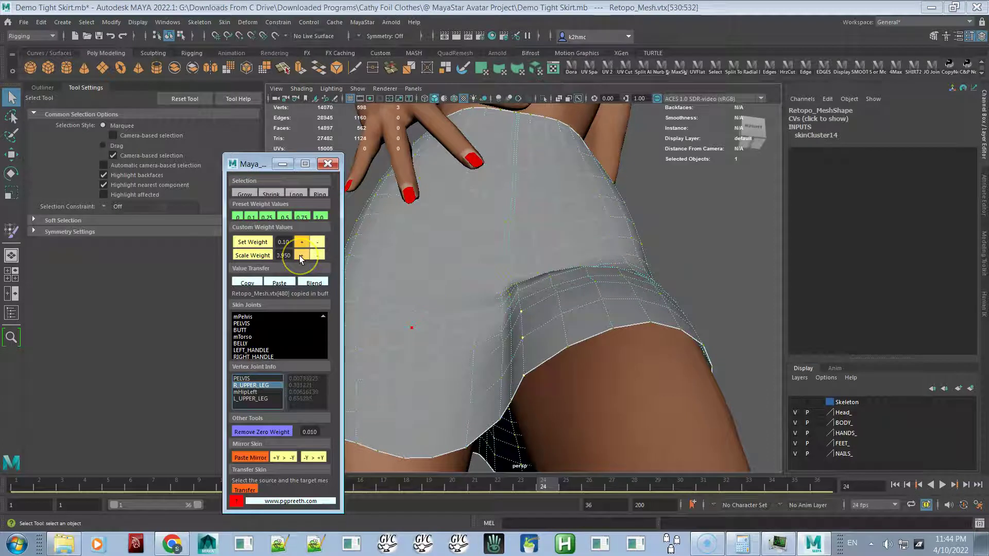
# Scale up the R_UPPER_LEG weight on the selected vertices once more and play the walk to check the whole skirt
pyautogui.click(302, 255)
pyautogui.keyDown('alt'); pyautogui.moveTo(471, 254); pyautogui.dragTo(438, 302); pyautogui.keyUp('alt')
pyautogui.keyDown('alt'); pyautogui.moveTo(505, 359); pyautogui.dragTo(532, 376); pyautogui.keyUp('alt')
pyautogui.scroll(-6, 510, 311)
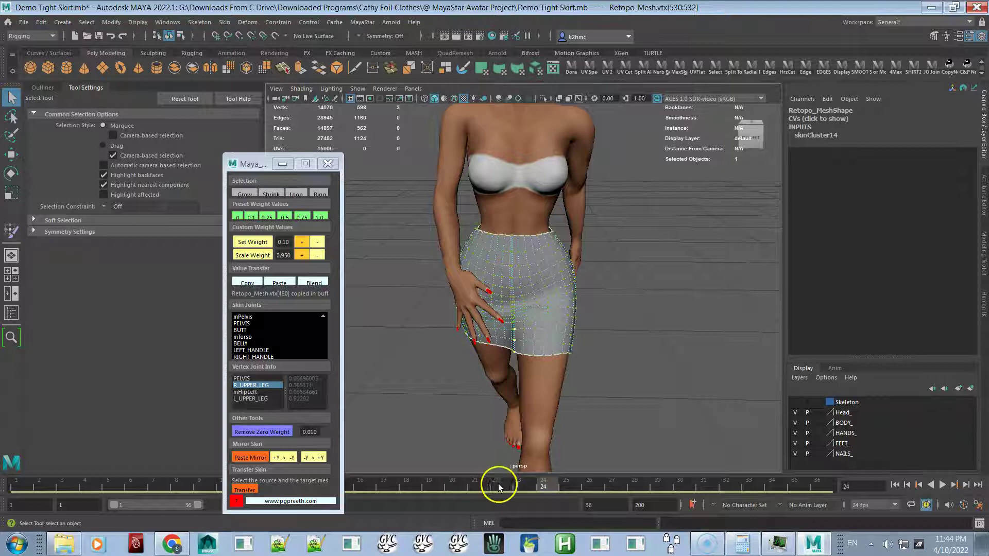
pyautogui.hotkey('alt', 'v')
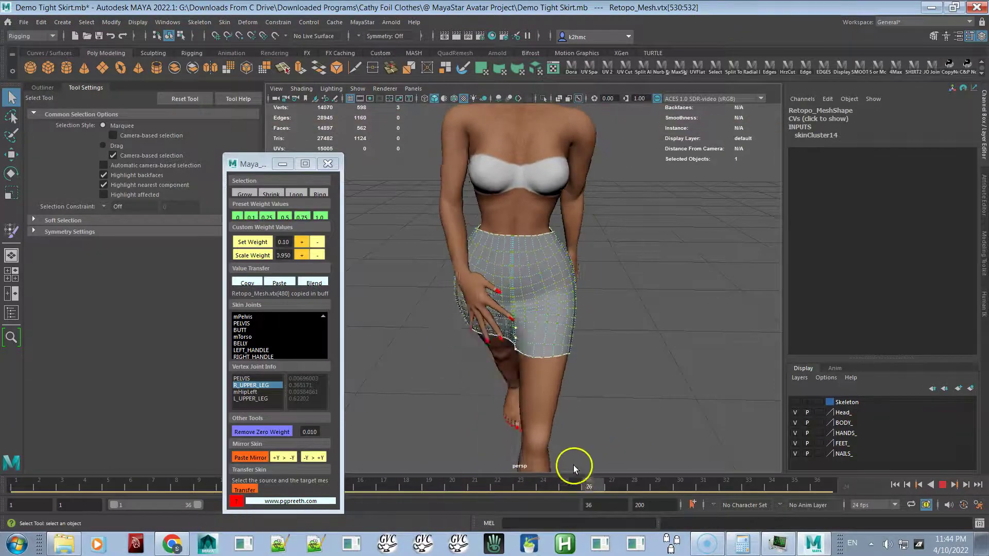
pyautogui.hotkey('alt', 'v')
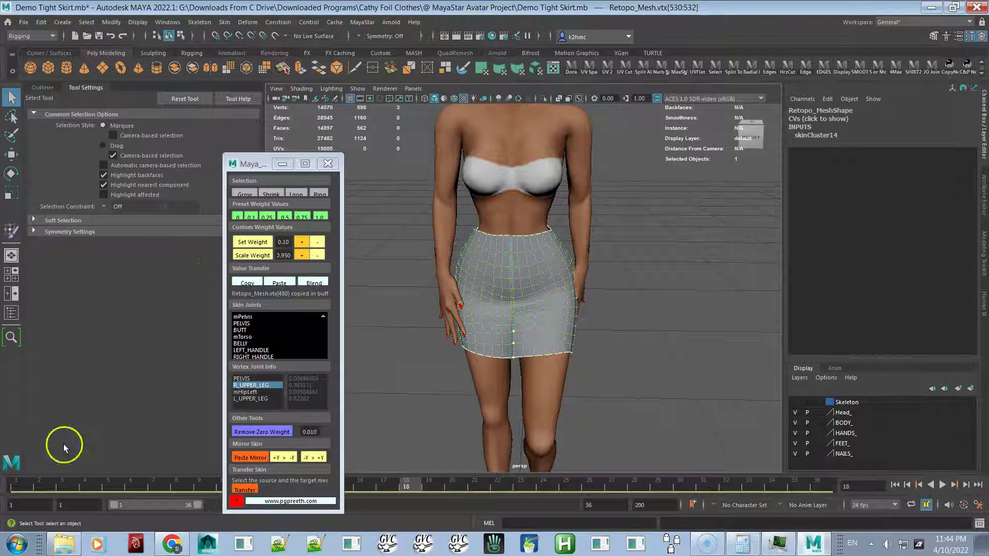
# Play the walk again from the start, return to frame 1 and switch the skirt from vertex to object selection
pyautogui.click(23, 485)
pyautogui.hotkey('alt', 'v')
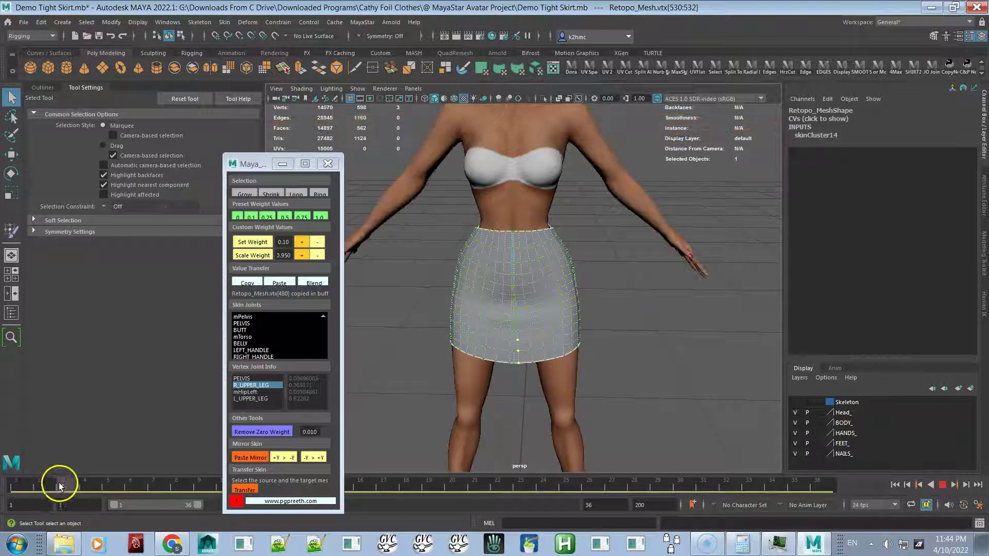
pyautogui.moveTo(82, 472); pyautogui.dragTo(18, 470)
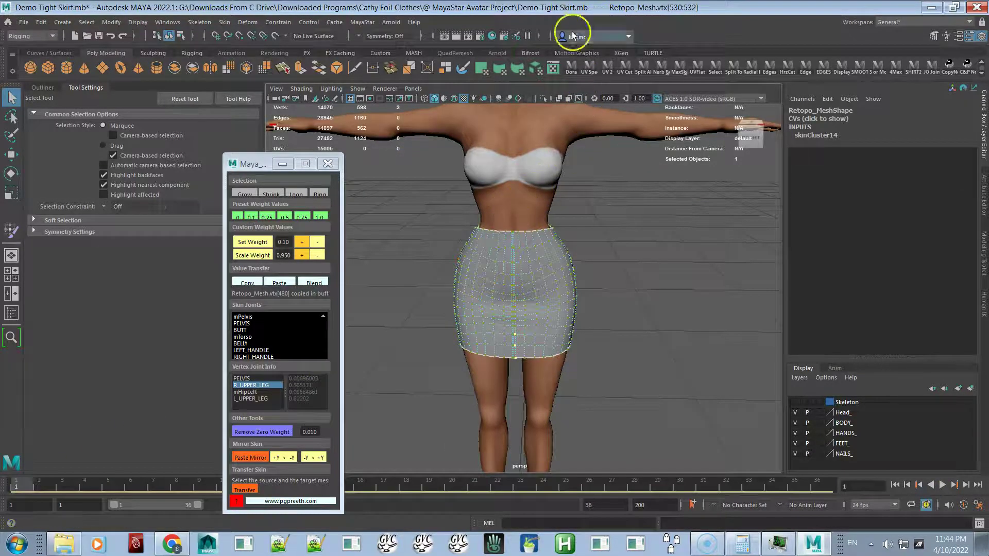
pyautogui.moveTo(549, 262); pyautogui.dragTo(580, 245, button='right')
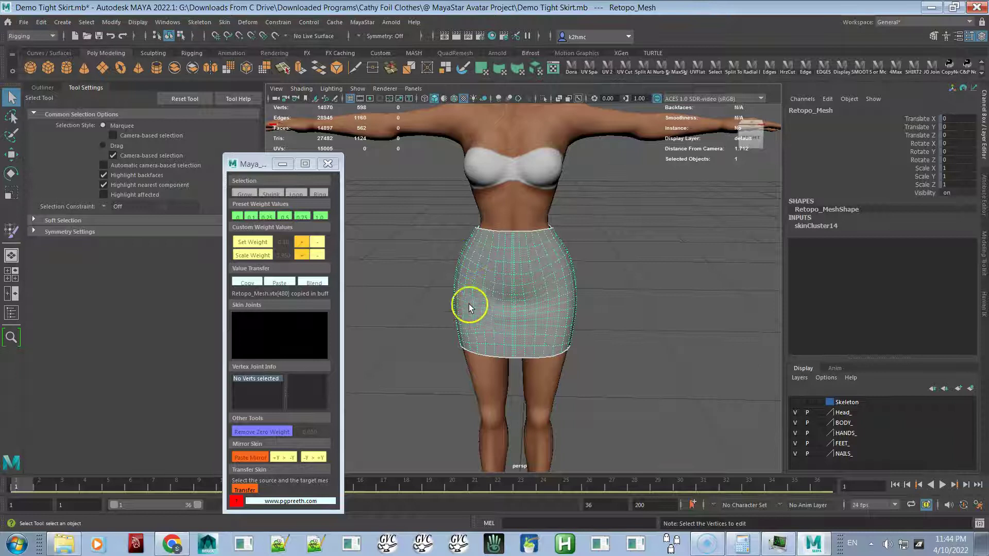
pyautogui.click(512, 314)
pyautogui.moveTo(495, 252); pyautogui.dragTo(496, 226)
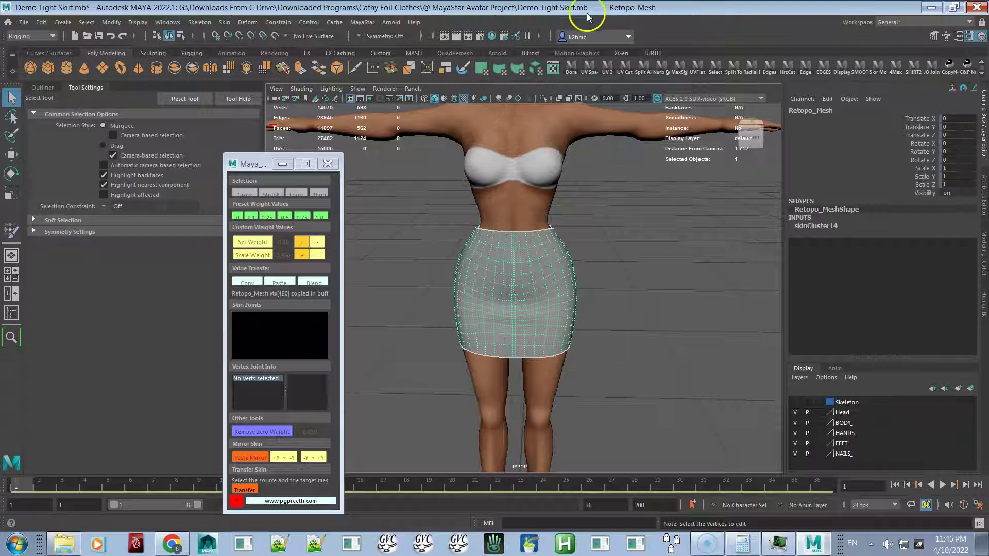
# Open the female Avatar Appearance Editor and set Body Fat to 100 to test the skirt's fit around the hips and back
pyautogui.click(355, 22)
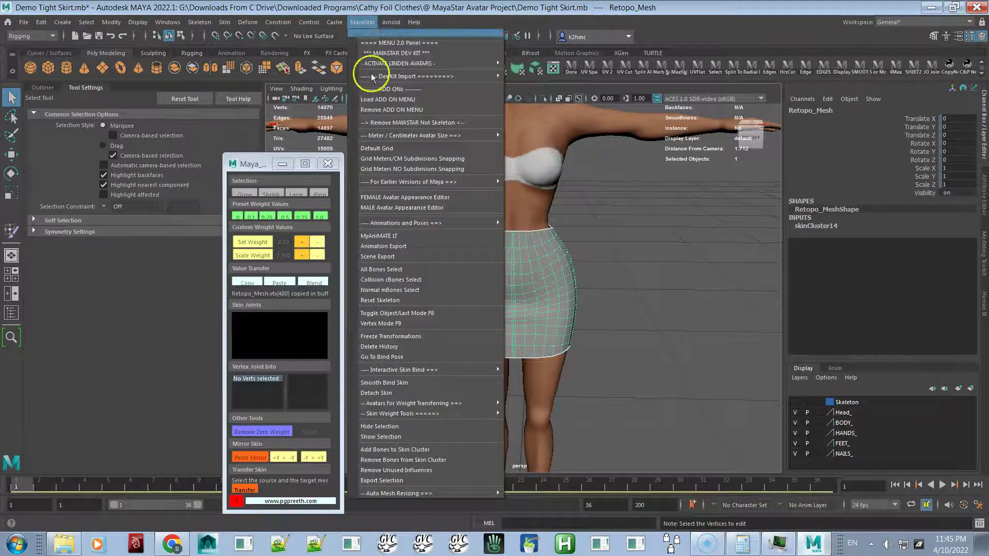
pyautogui.click(426, 197)
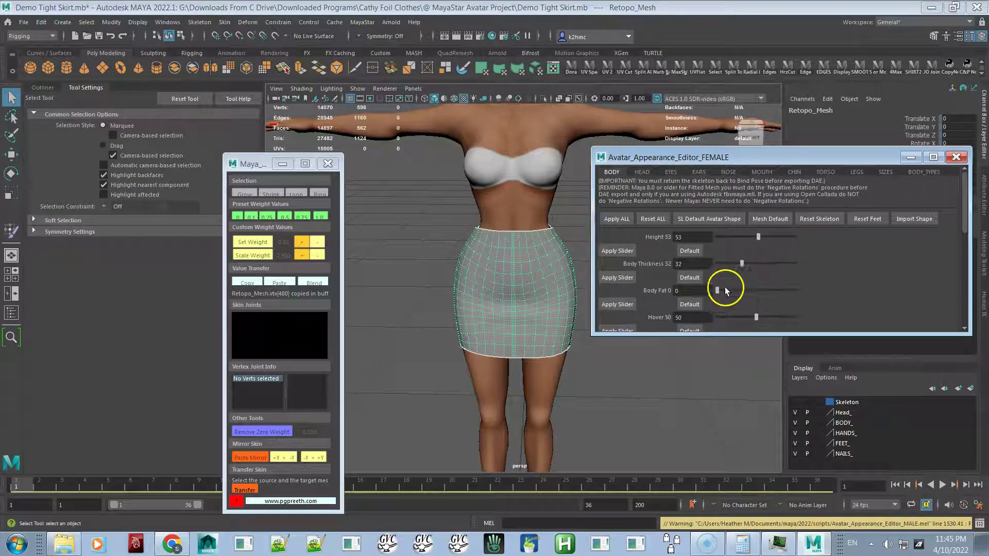
pyautogui.moveTo(719, 289); pyautogui.dragTo(797, 296)
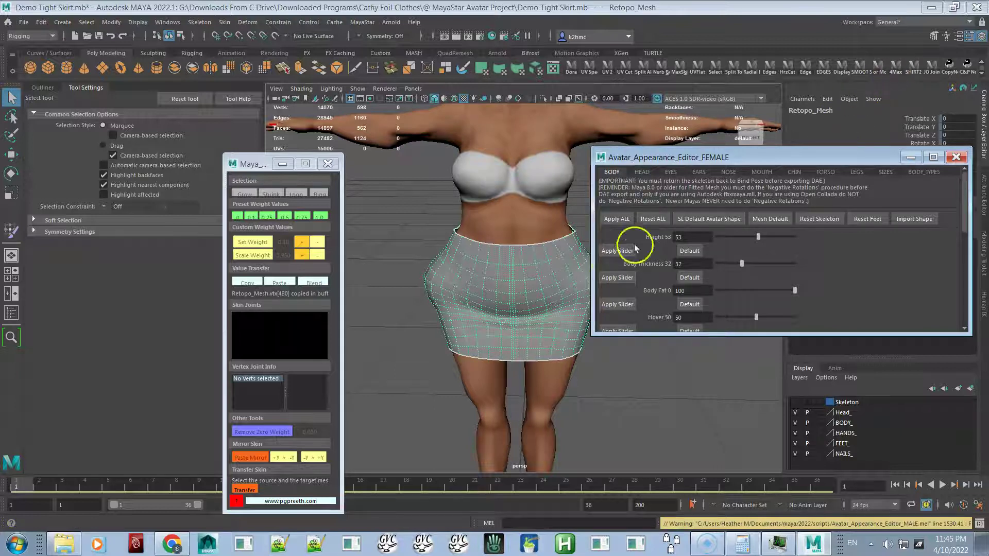
pyautogui.keyDown('alt'); pyautogui.moveTo(536, 294); pyautogui.dragTo(384, 289); pyautogui.keyUp('alt')
pyautogui.keyDown('alt'); pyautogui.moveTo(479, 289); pyautogui.dragTo(539, 291); pyautogui.keyUp('alt')
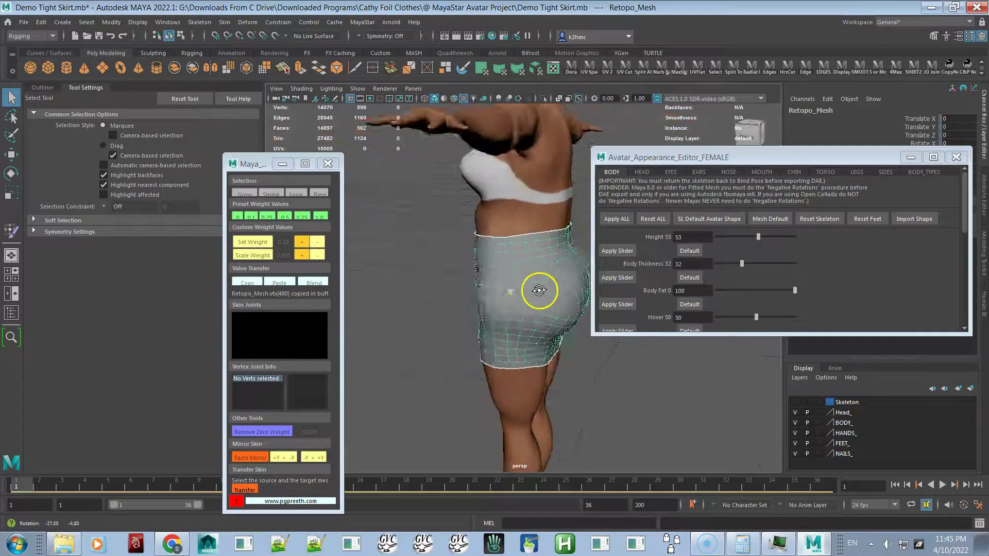
pyautogui.keyDown('alt'); pyautogui.moveTo(552, 286); pyautogui.dragTo(636, 360, button='right'); pyautogui.keyUp('alt')
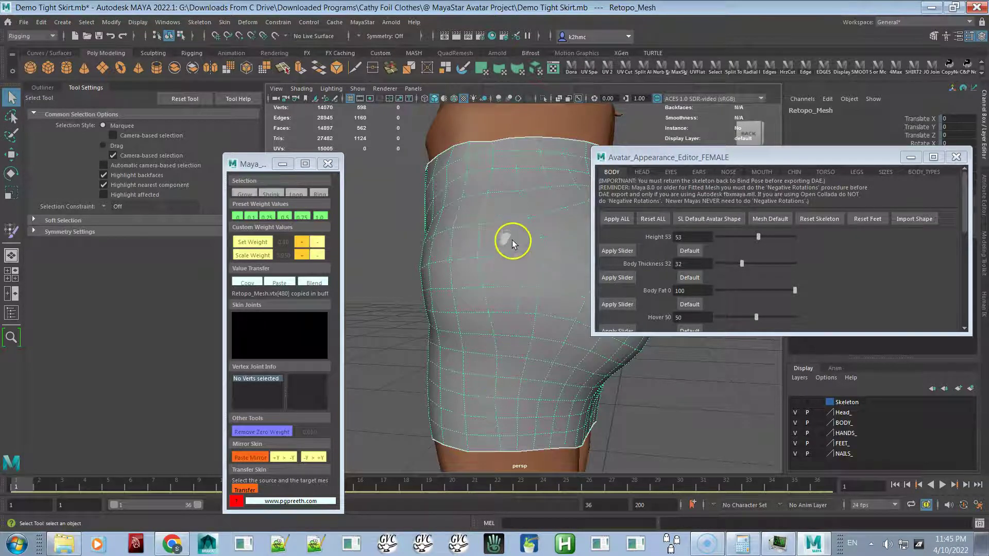
pyautogui.keyDown('alt'); pyautogui.moveTo(509, 237); pyautogui.dragTo(525, 259); pyautogui.keyUp('alt')
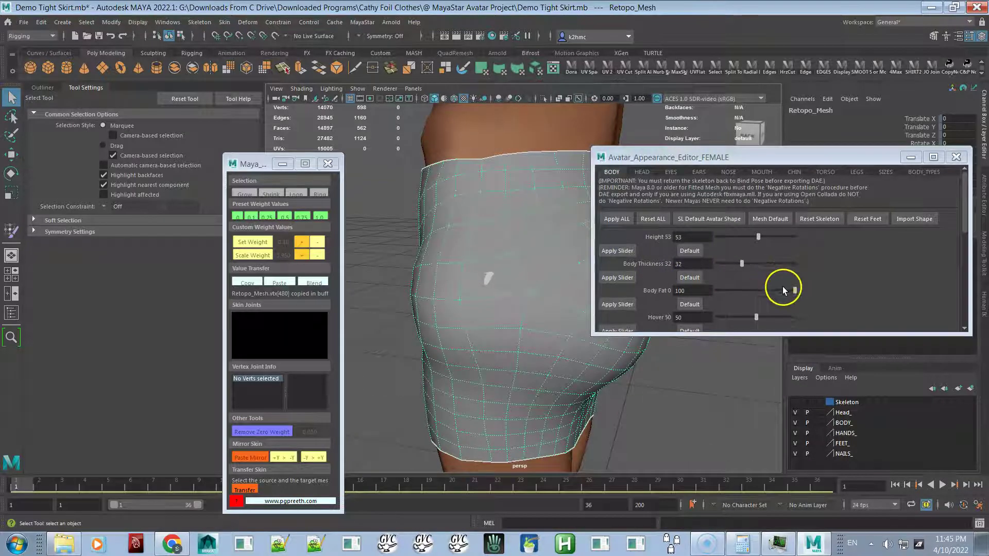
# Reduce Body Fat to 68 and check the skirt's fit from the back and front
pyautogui.moveTo(797, 291); pyautogui.dragTo(772, 282)
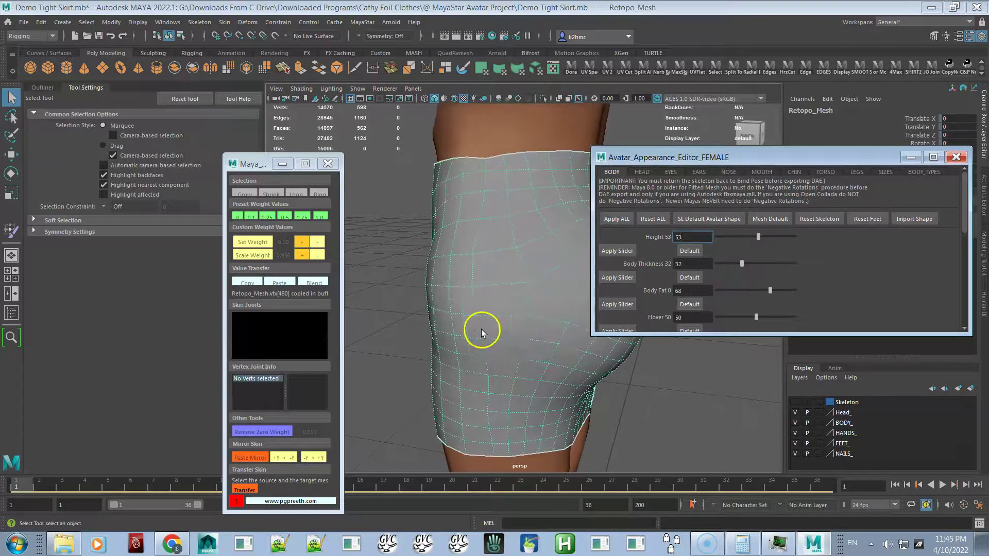
pyautogui.keyDown('alt'); pyautogui.moveTo(482, 332); pyautogui.dragTo(558, 327); pyautogui.keyUp('alt')
pyautogui.keyDown('alt'); pyautogui.moveTo(558, 327); pyautogui.dragTo(517, 293, button='right'); pyautogui.keyUp('alt')
pyautogui.keyDown('alt'); pyautogui.moveTo(517, 294); pyautogui.dragTo(556, 261); pyautogui.keyUp('alt')
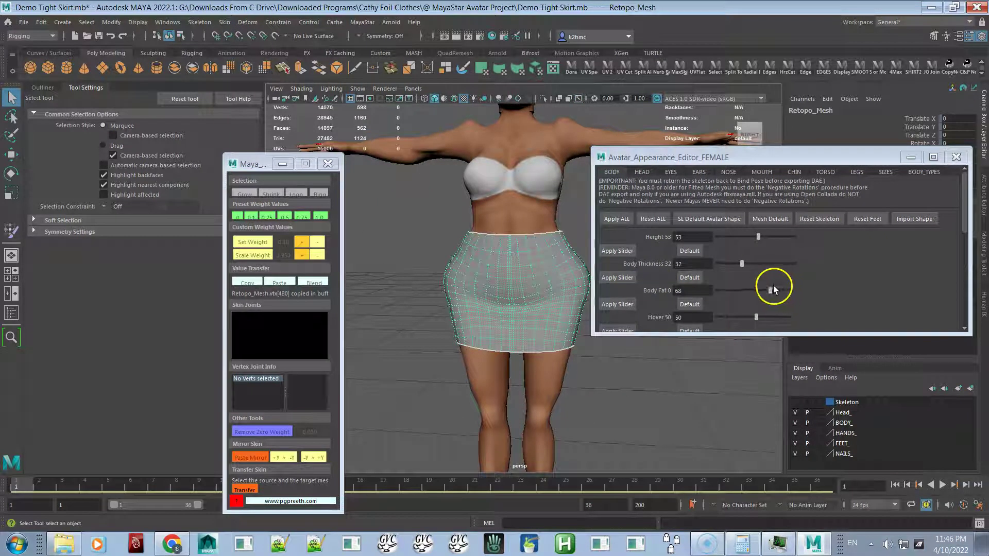
# Set Body Fat back to 0 and inspect the skirt from the front and back
pyautogui.moveTo(770, 286); pyautogui.dragTo(733, 276)
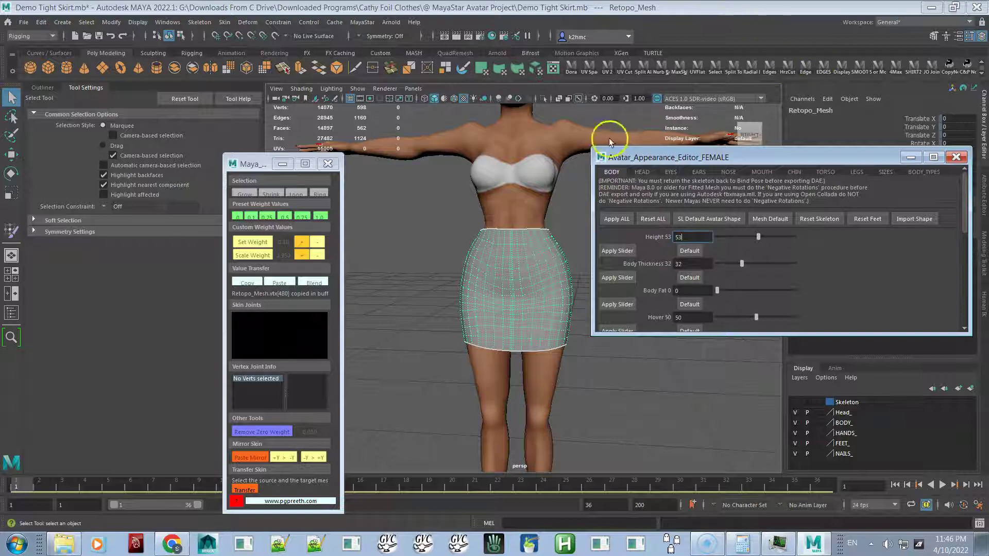
pyautogui.moveTo(509, 275)
pyautogui.keyDown('alt'); pyautogui.mouseDown()
pyautogui.moveTo(520, 283)
pyautogui.moveTo(510, 280)
pyautogui.mouseUp(); pyautogui.keyUp('alt')
pyautogui.keyDown('alt'); pyautogui.moveTo(510, 281); pyautogui.dragTo(483, 327, button='right'); pyautogui.keyUp('alt')
pyautogui.keyDown('alt'); pyautogui.moveTo(484, 327); pyautogui.dragTo(558, 339); pyautogui.keyUp('alt')
pyautogui.keyDown('alt'); pyautogui.moveTo(558, 336); pyautogui.dragTo(503, 273, button='right'); pyautogui.keyUp('alt')
pyautogui.keyDown('alt'); pyautogui.moveTo(503, 274); pyautogui.dragTo(538, 271); pyautogui.keyUp('alt')
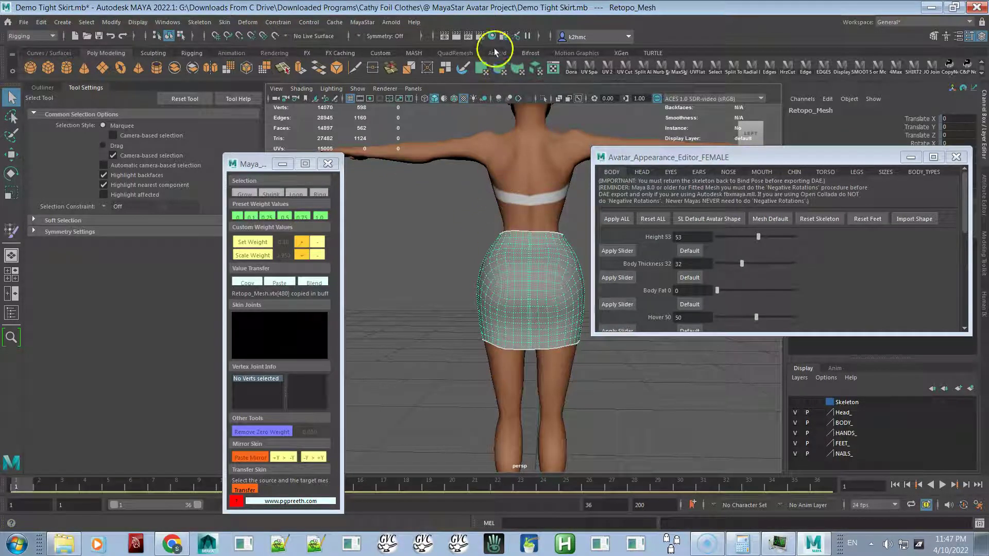
# Remove the unused influences from the skirt mesh
pyautogui.click(362, 22)
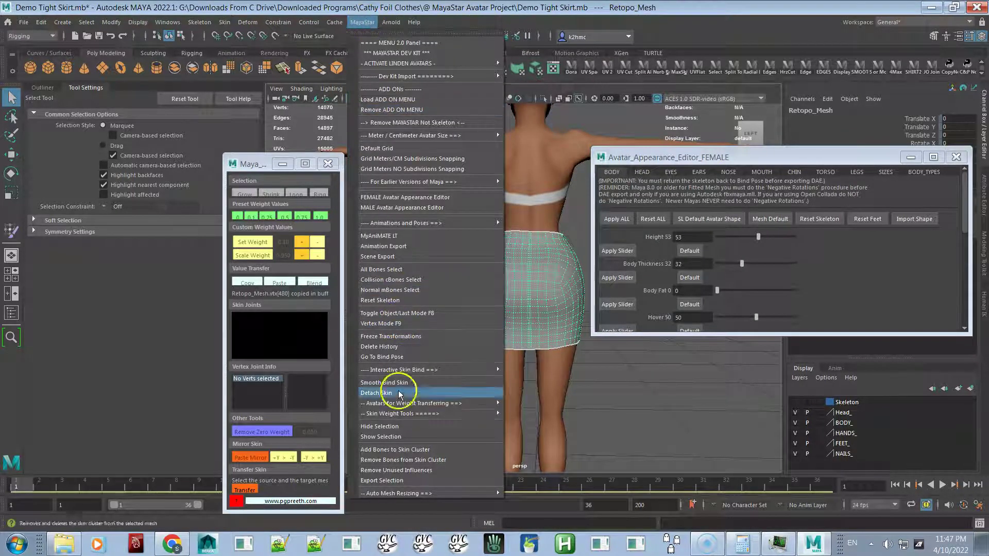
pyautogui.click(419, 470)
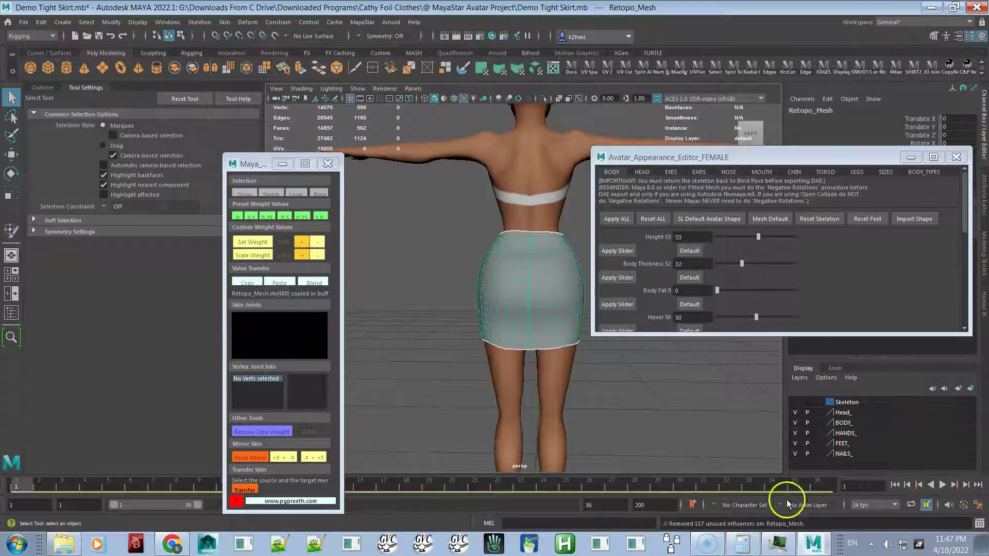
pyautogui.keyDown('alt'); pyautogui.moveTo(564, 376); pyautogui.dragTo(601, 386); pyautogui.keyUp('alt')
pyautogui.keyDown('alt'); pyautogui.moveTo(600, 386); pyautogui.dragTo(634, 434, button='right'); pyautogui.keyUp('alt')
pyautogui.keyDown('alt'); pyautogui.moveTo(634, 435); pyautogui.dragTo(570, 375, button='middle'); pyautogui.keyUp('alt')
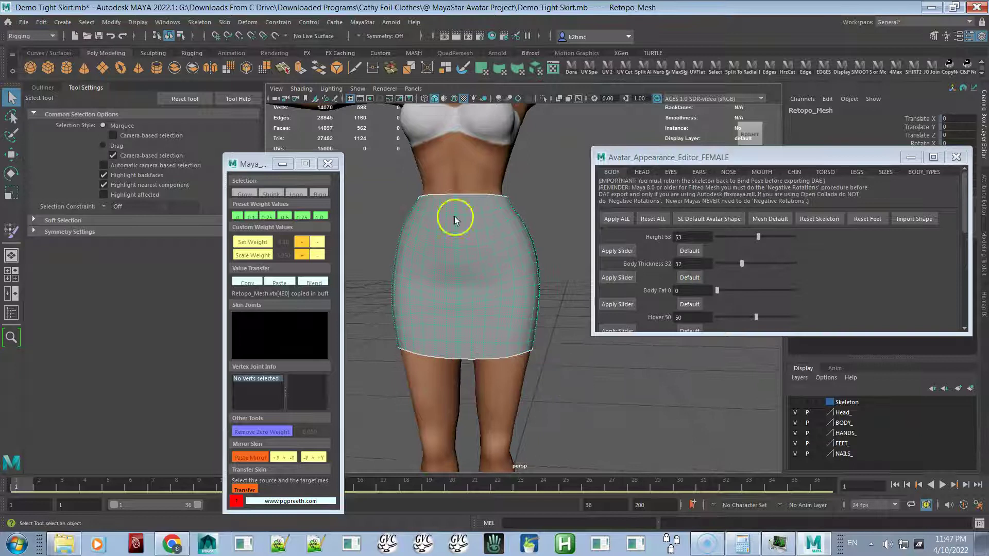
# Select the body mesh briefly, reselect the skirt mesh and show the Outliner
pyautogui.click(465, 162)
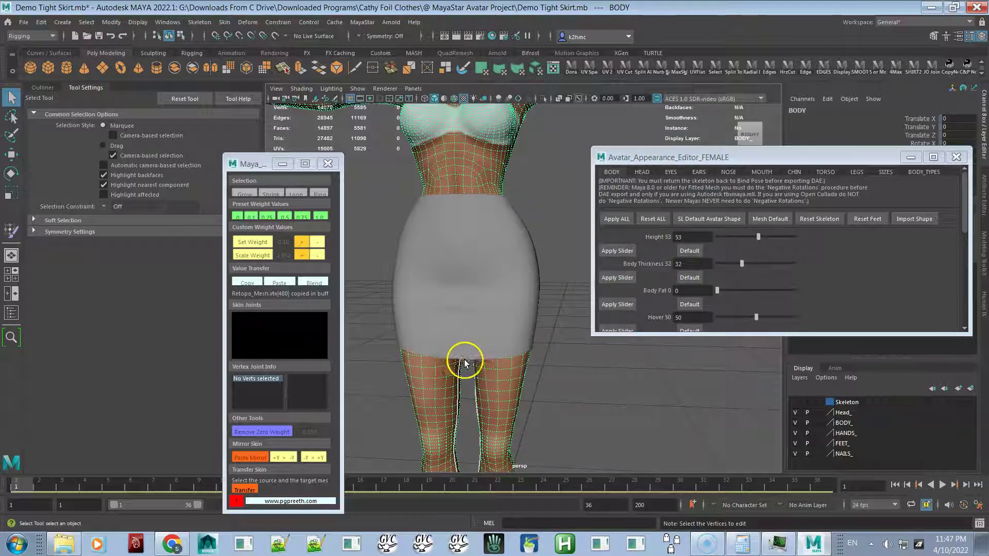
pyautogui.click(462, 335)
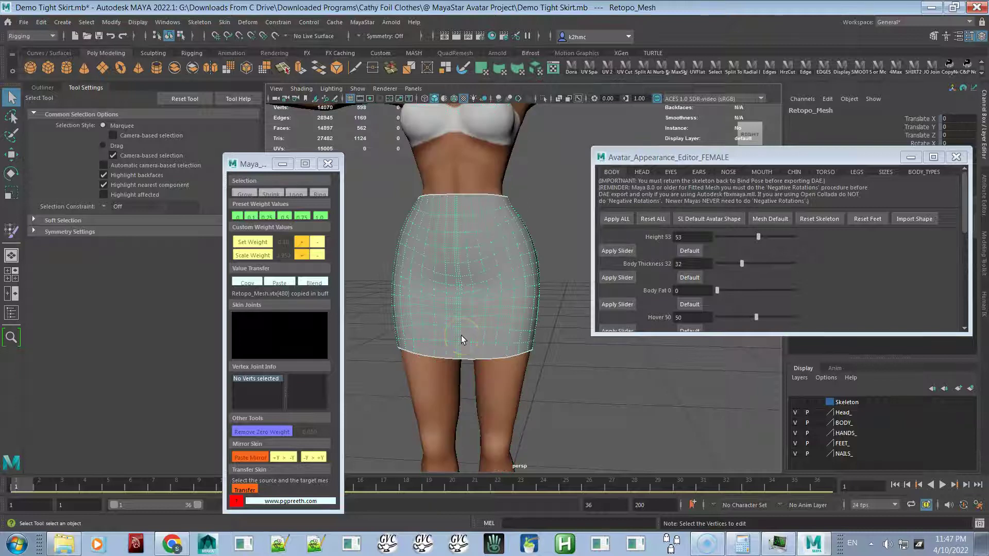
pyautogui.click(483, 239)
pyautogui.click(478, 292)
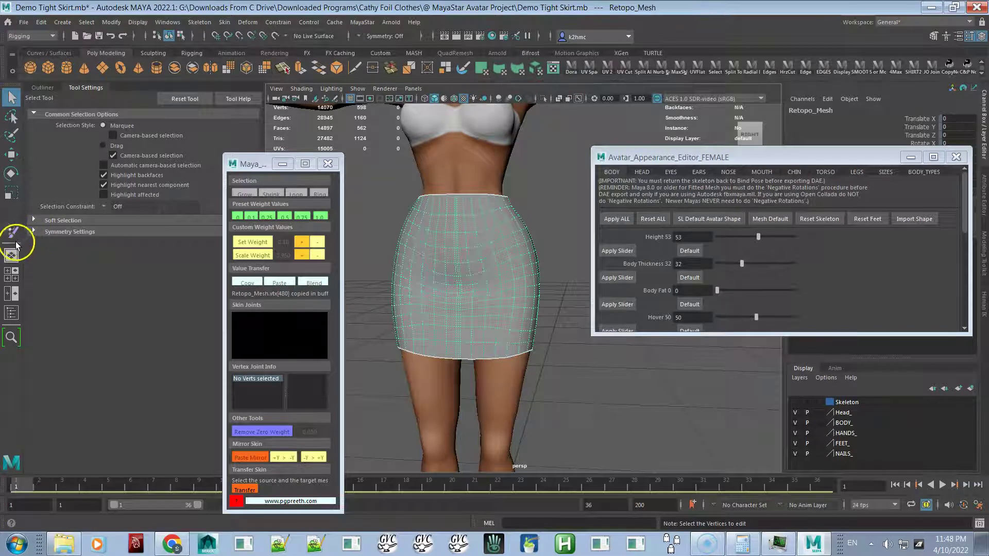
pyautogui.click(43, 88)
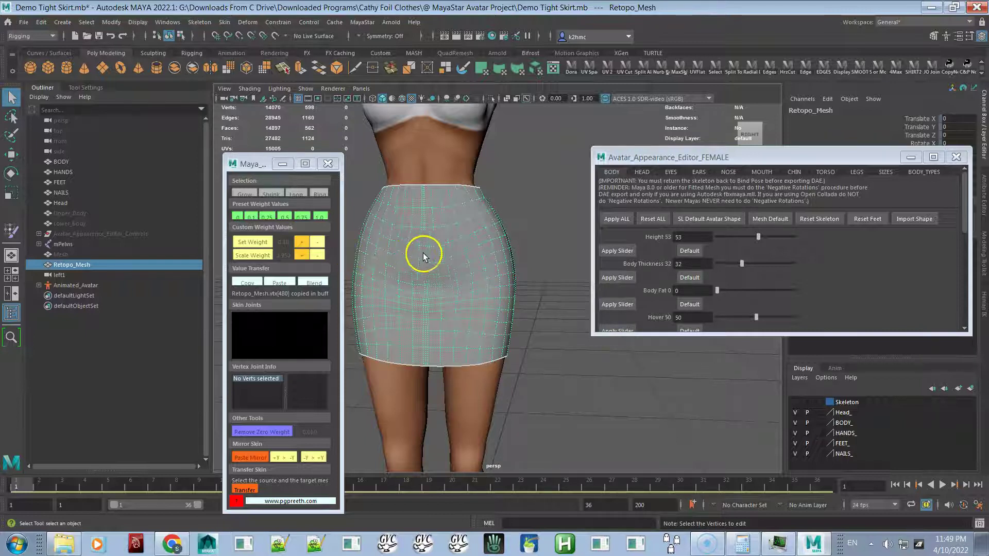
# Go to frame 24 and examine the skirt's hem and underside around both legs from below
pyautogui.keyDown('alt'); pyautogui.moveTo(455, 282); pyautogui.dragTo(442, 236, button='right'); pyautogui.keyUp('alt')
pyautogui.keyDown('alt'); pyautogui.moveTo(452, 336); pyautogui.dragTo(469, 286, button='middle'); pyautogui.keyUp('alt')
pyautogui.moveTo(469, 286)
pyautogui.keyDown('alt'); pyautogui.mouseDown()
pyautogui.moveTo(464, 273)
pyautogui.moveTo(457, 283)
pyautogui.moveTo(465, 281)
pyautogui.mouseUp(); pyautogui.keyUp('alt')
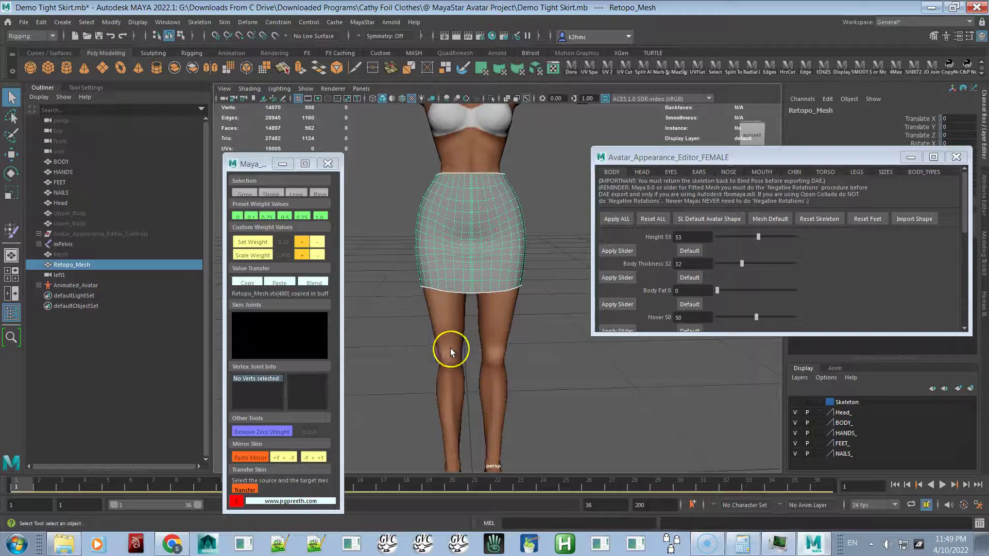
pyautogui.moveTo(457, 486); pyautogui.dragTo(545, 469)
pyautogui.moveTo(501, 371)
pyautogui.keyDown('alt'); pyautogui.mouseDown(button='right')
pyautogui.moveTo(526, 370)
pyautogui.moveTo(560, 413)
pyautogui.moveTo(504, 380)
pyautogui.mouseUp(button='right'); pyautogui.keyUp('alt')
pyautogui.keyDown('alt'); pyautogui.moveTo(504, 379); pyautogui.dragTo(490, 283); pyautogui.keyUp('alt')
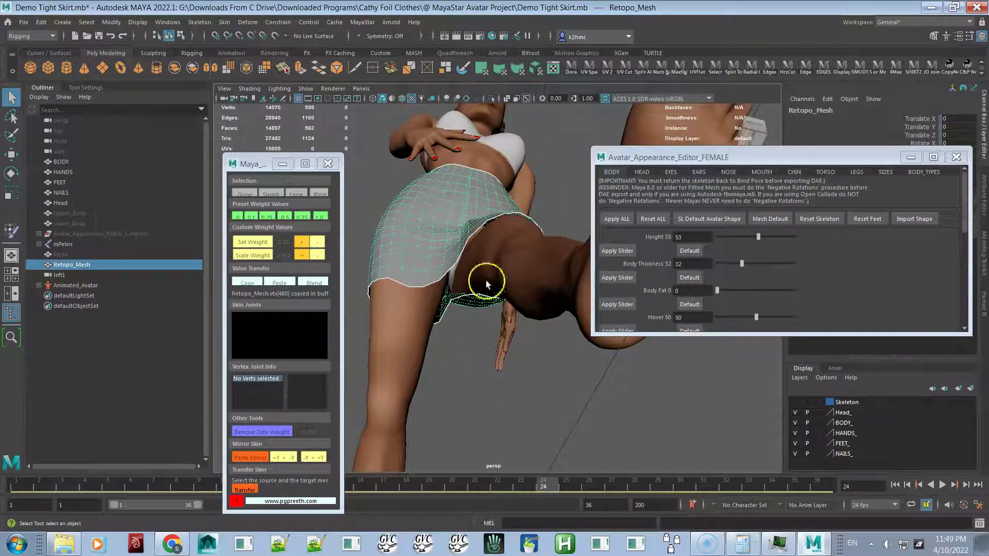
pyautogui.keyDown('alt'); pyautogui.moveTo(430, 258); pyautogui.dragTo(569, 252); pyautogui.keyUp('alt')
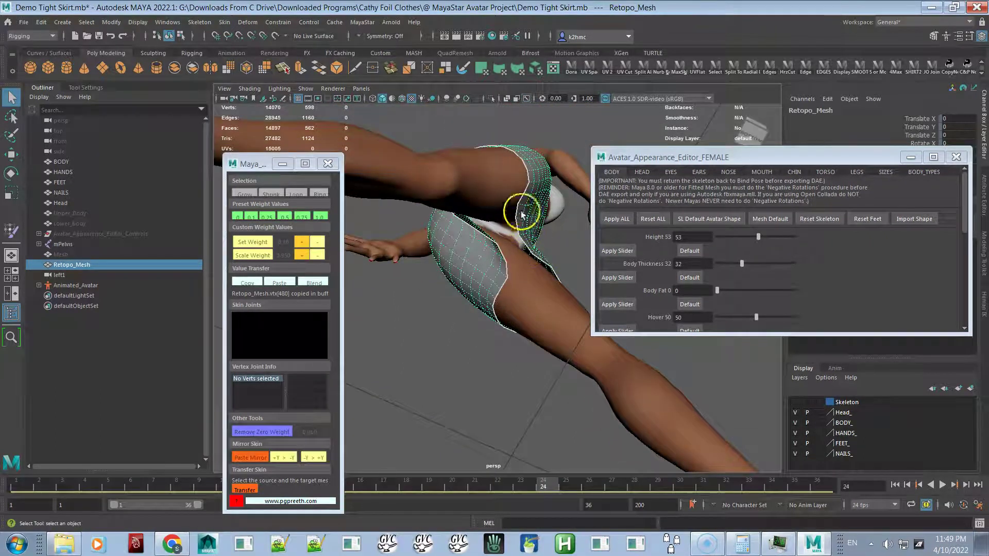
pyautogui.keyDown('alt'); pyautogui.moveTo(538, 261); pyautogui.dragTo(453, 415); pyautogui.keyUp('alt')
# Play the walk with the skirt selected, then deselect it and replay the animation to check the unhighlighted skirt's deformation
pyautogui.hotkey('alt', 'v')
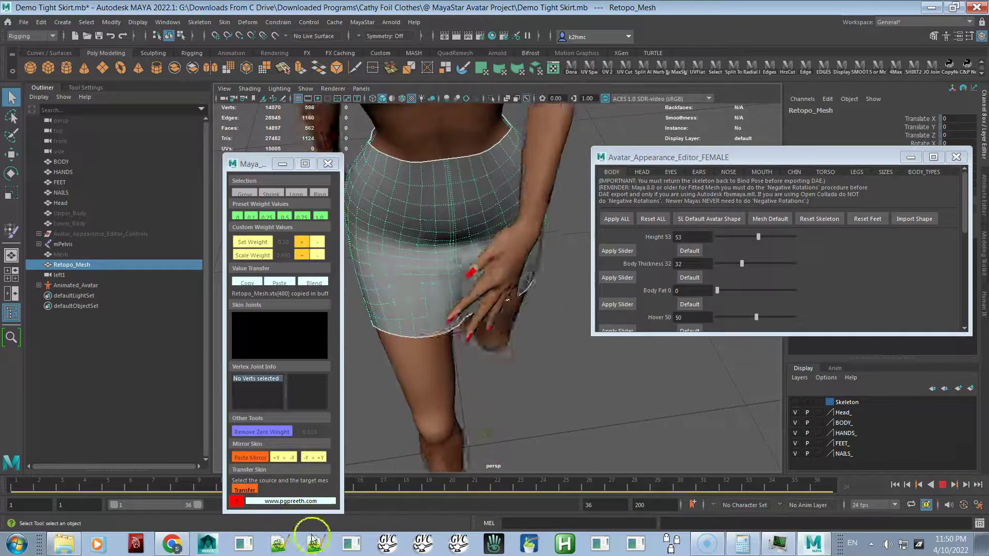
pyautogui.hotkey('alt', 'v')
pyautogui.keyDown('alt'); pyautogui.moveTo(512, 400); pyautogui.dragTo(536, 329); pyautogui.keyUp('alt')
pyautogui.keyDown('alt'); pyautogui.moveTo(497, 271); pyautogui.dragTo(505, 299); pyautogui.keyUp('alt')
pyautogui.click(510, 325)
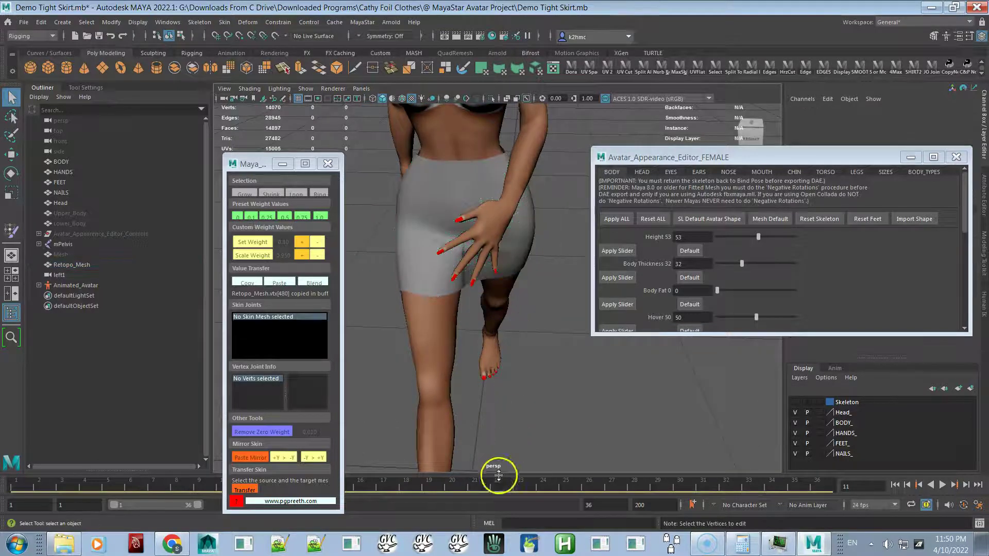
pyautogui.hotkey('alt', 'v')
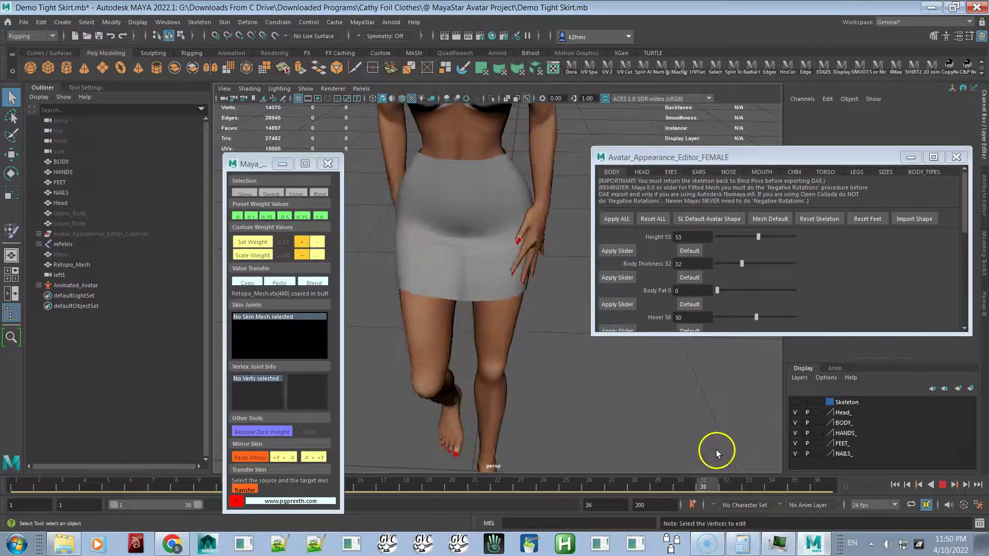
pyautogui.hotkey('alt', 'v')
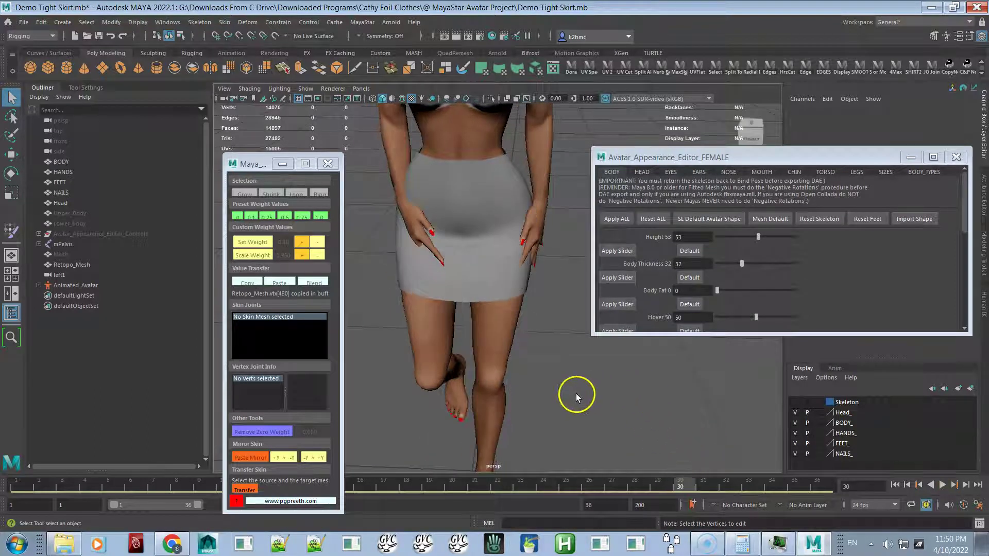